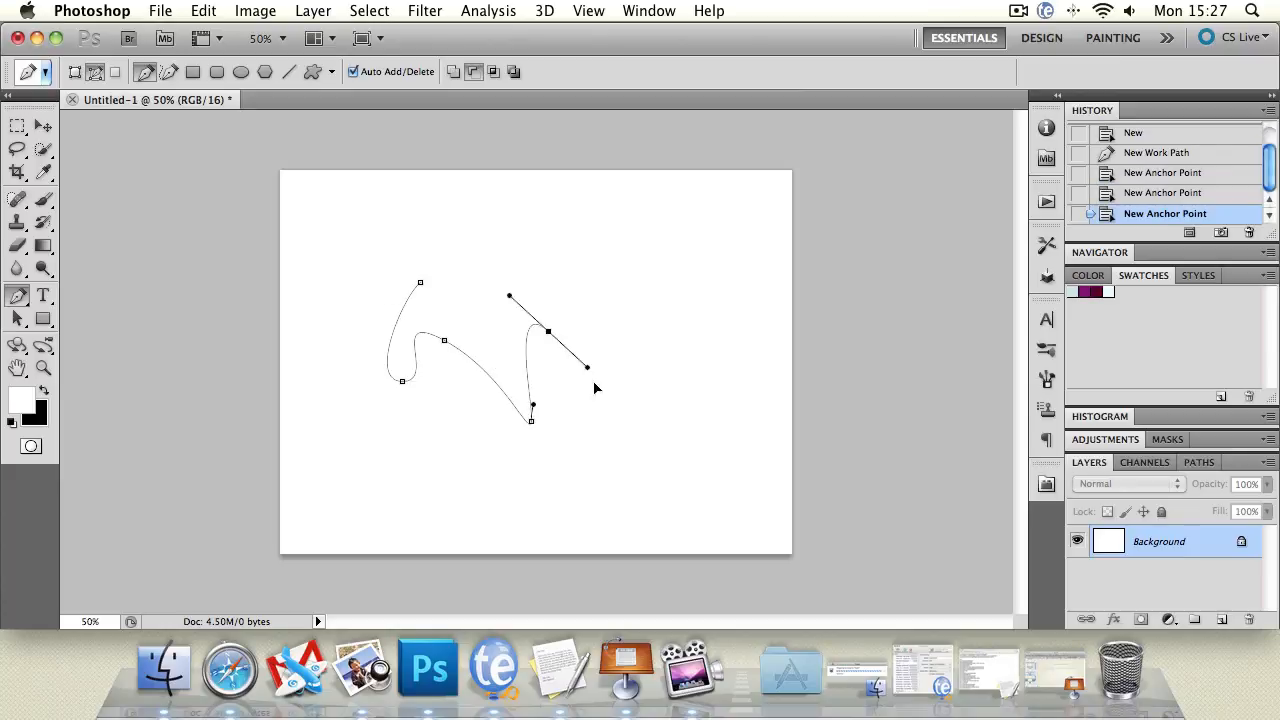
Extend the work path with a series of looping curved anchors up and to the right.
drag(665, 390, 606, 337)
drag(504, 327, 502, 338)
drag(452, 396, 377, 355)
drag(381, 333, 327, 337)
drag(442, 332, 465, 332)
click(523, 328)
drag(592, 295, 605, 292)
drag(631, 234, 603, 212)
Step back through History with Cmd+Z and Cmd+Alt+Z to undo the curved path.
click(43, 126)
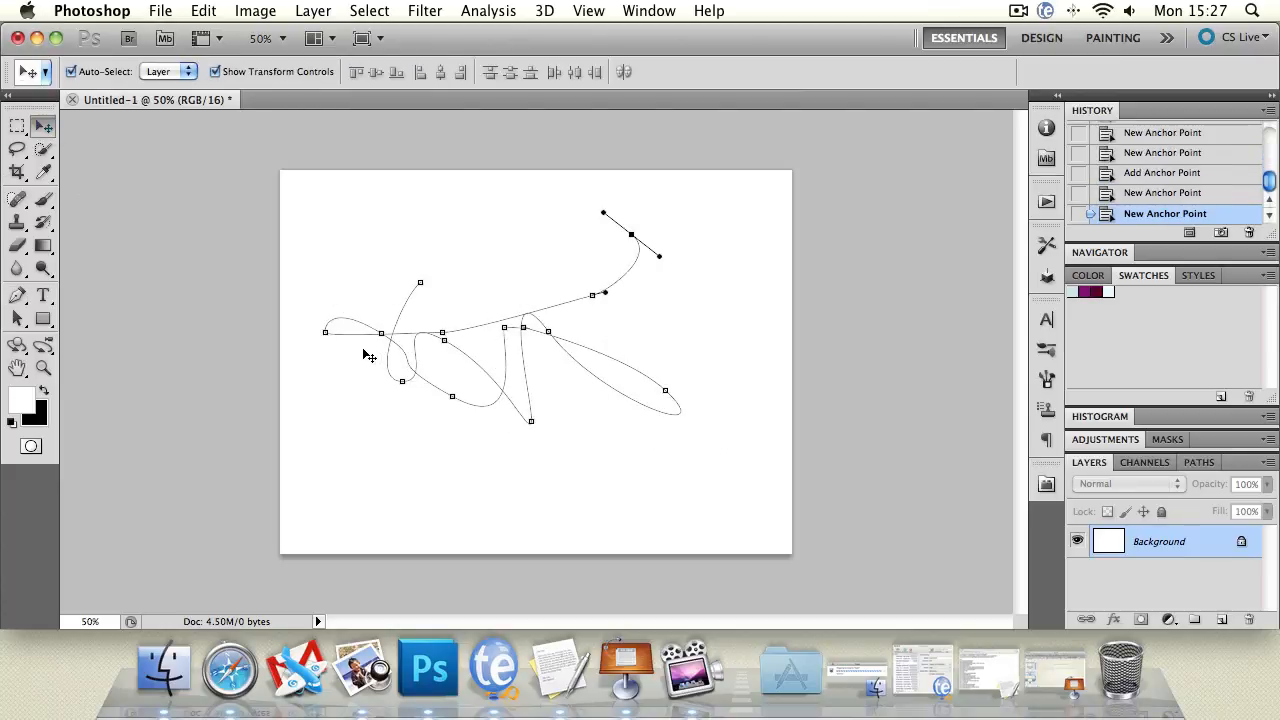
key(super+z)
key(super+z)
key(super+alt+z)
key(super+alt+z)
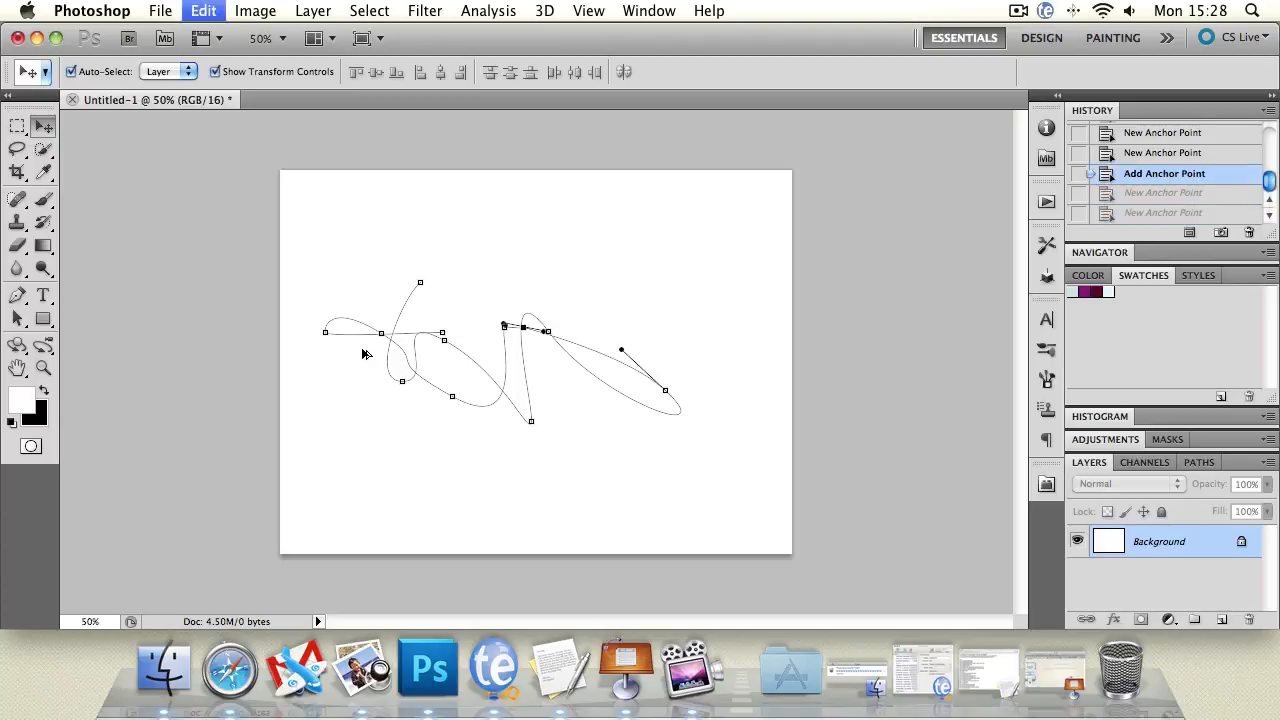
key(super+alt+z)
key(super+alt+z)
key(super+alt+z)
key(super+alt+z)
key(super+alt+z)
key(super+alt+z)
key(super+alt+z)
key(super+alt+z)
key(super+alt+z)
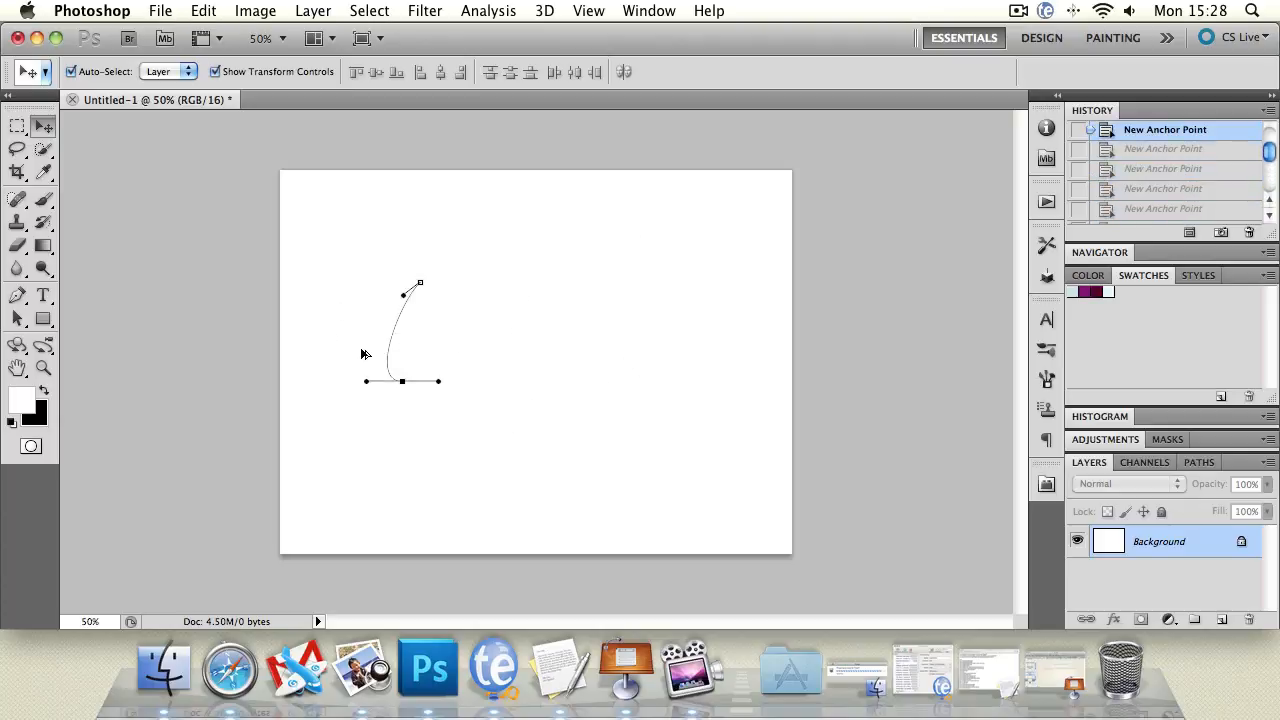
key(super+alt+z)
key(super+alt+z)
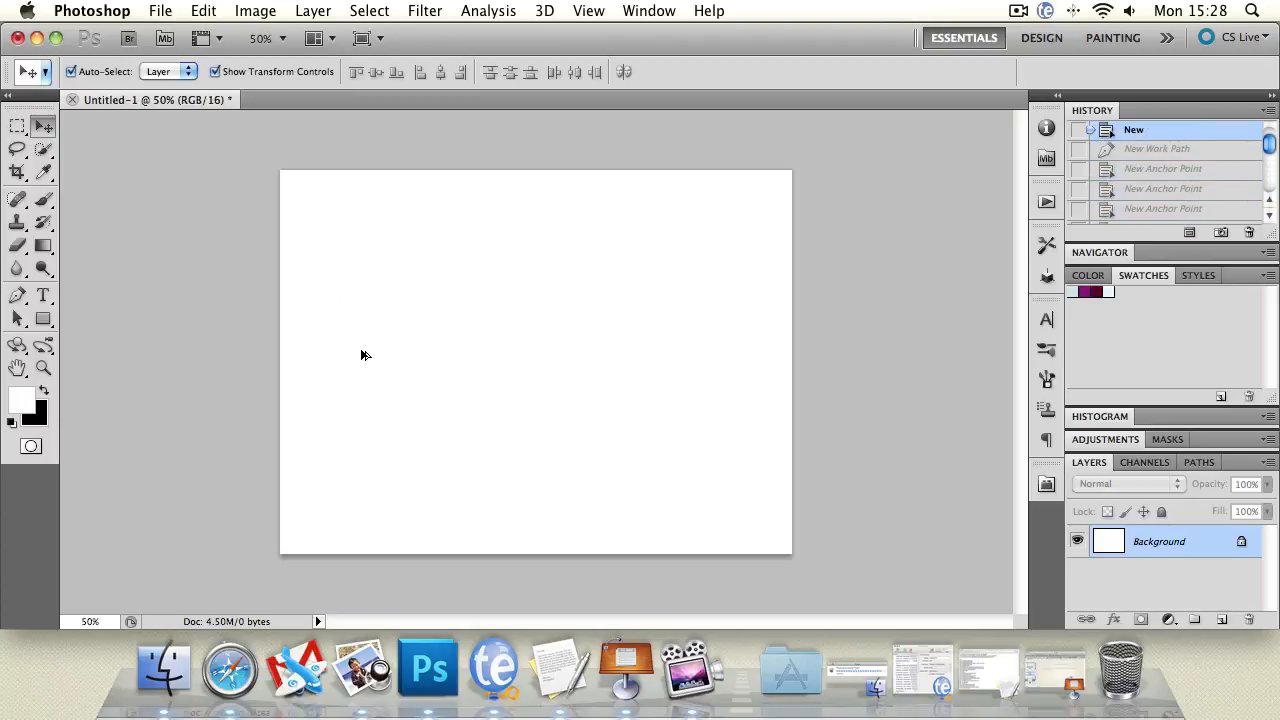
Switch the Pen to Shape Layers mode, try the path selection tools, and place a first anchor.
click(16, 300)
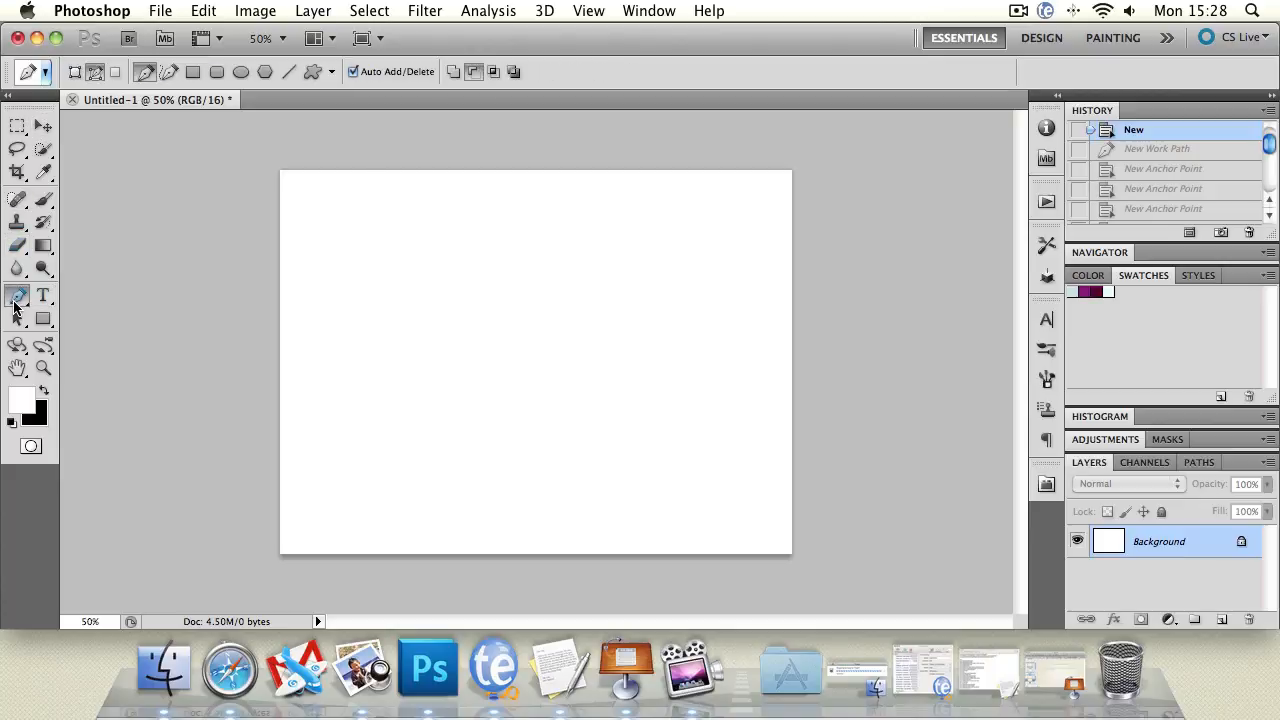
click(80, 73)
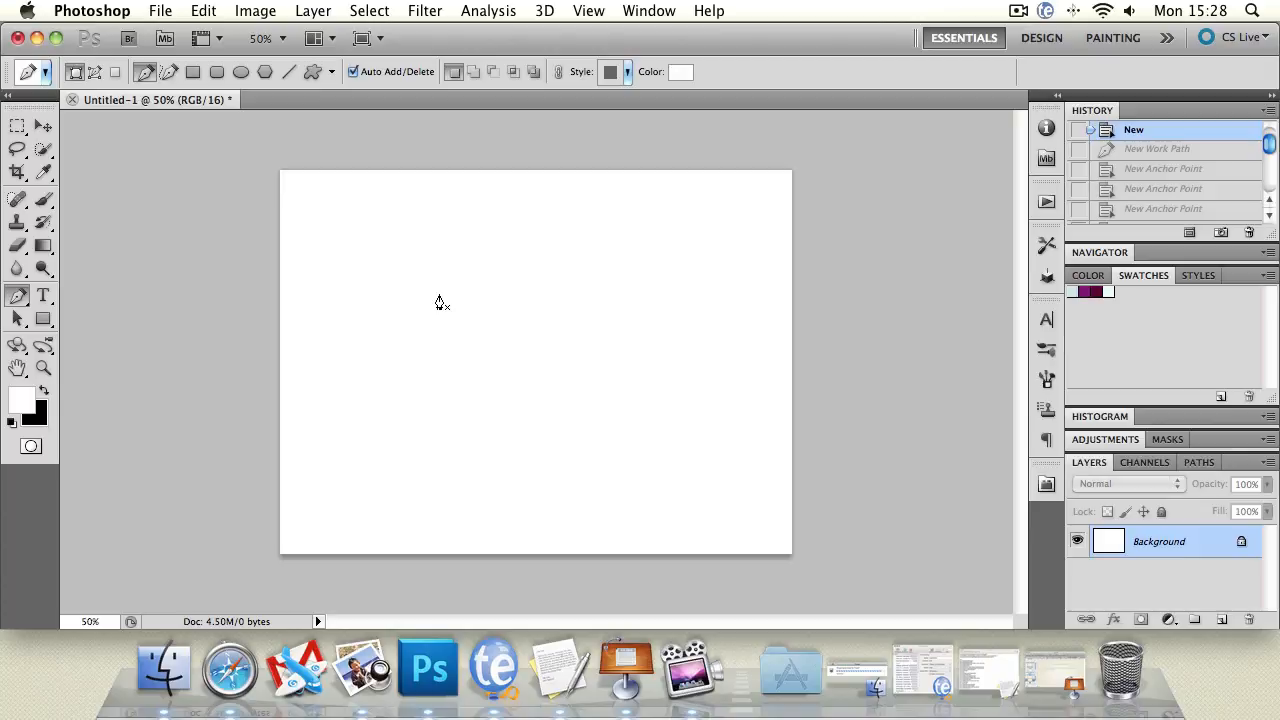
click(20, 319)
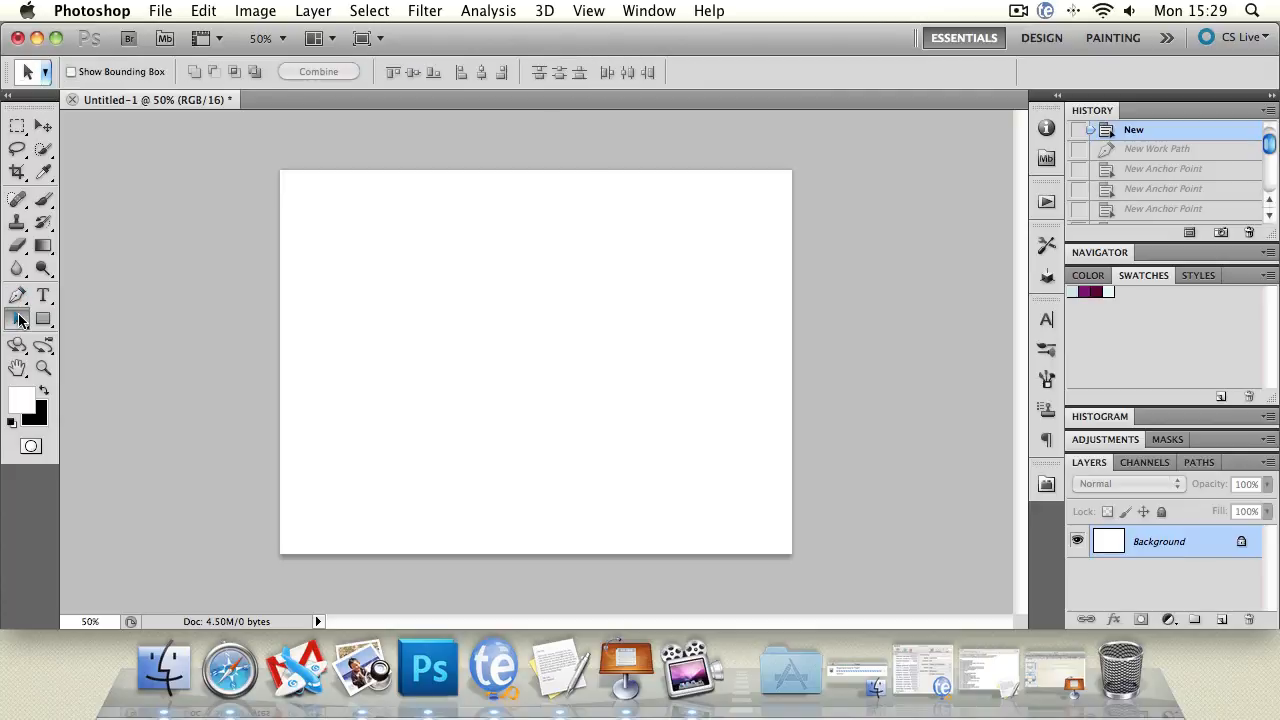
drag(20, 319, 94, 341)
click(17, 296)
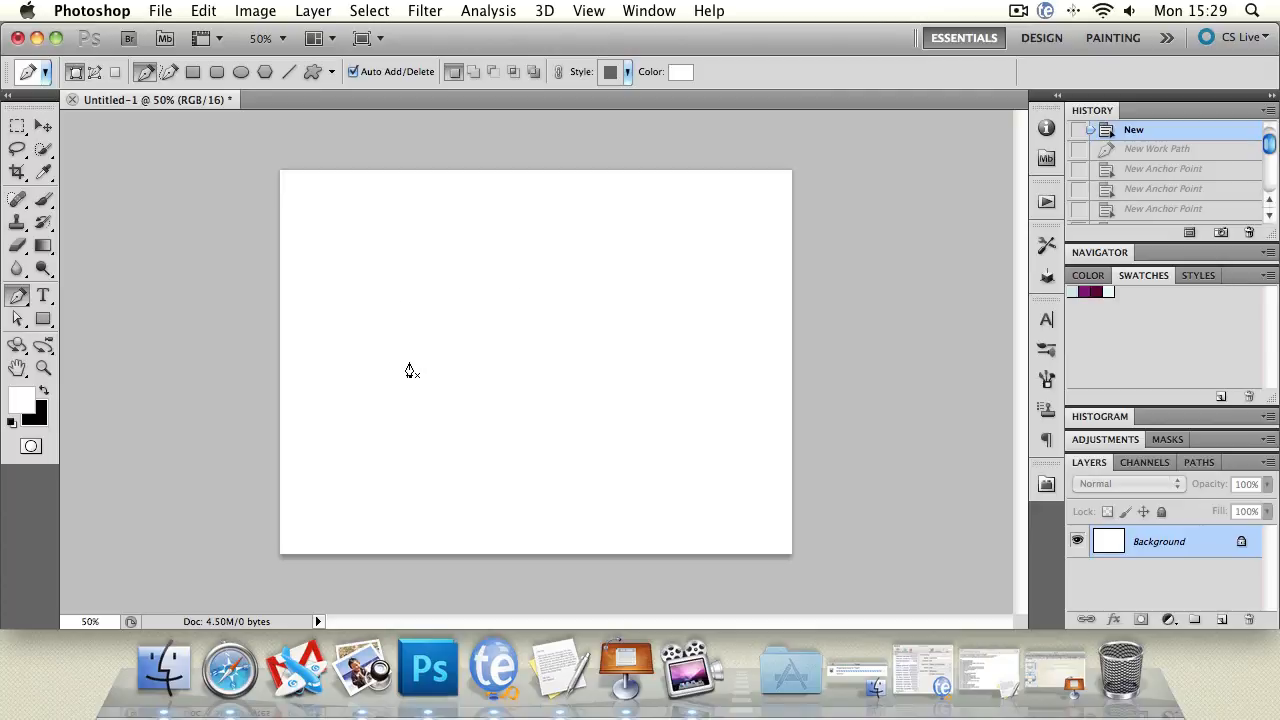
click(357, 330)
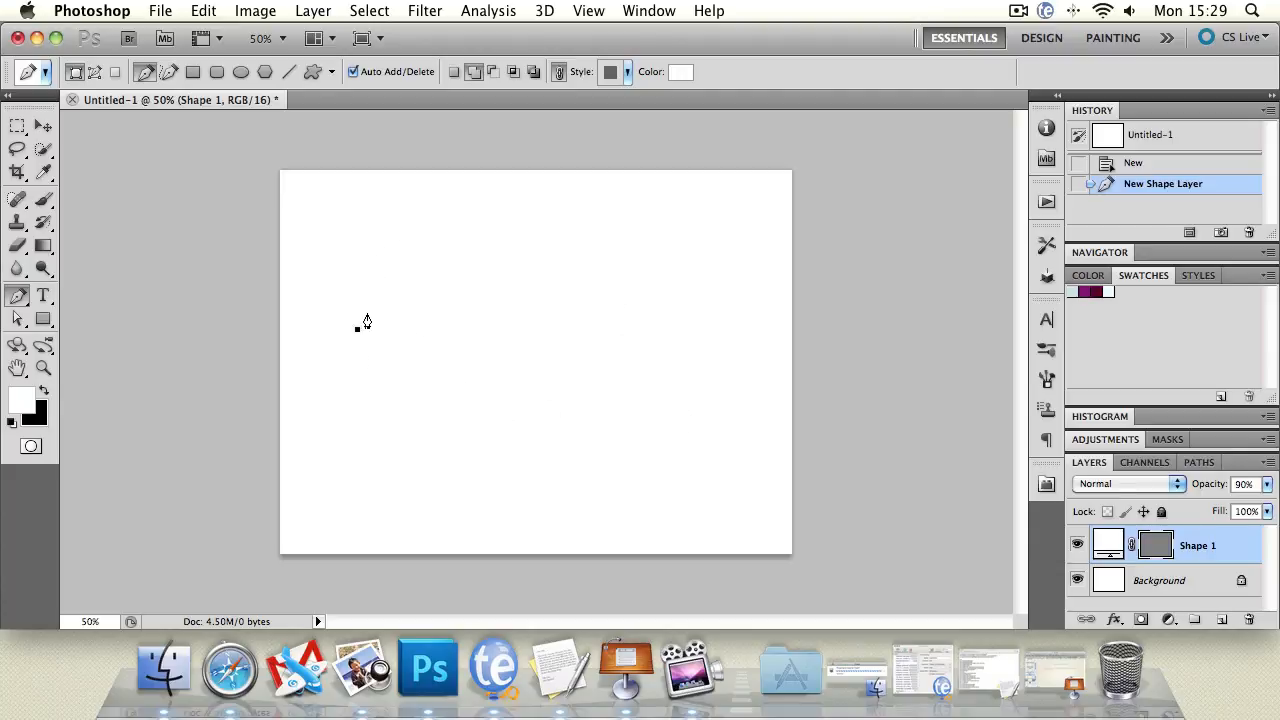
Add five more corner anchors and close the path into a hexagon.
click(427, 262)
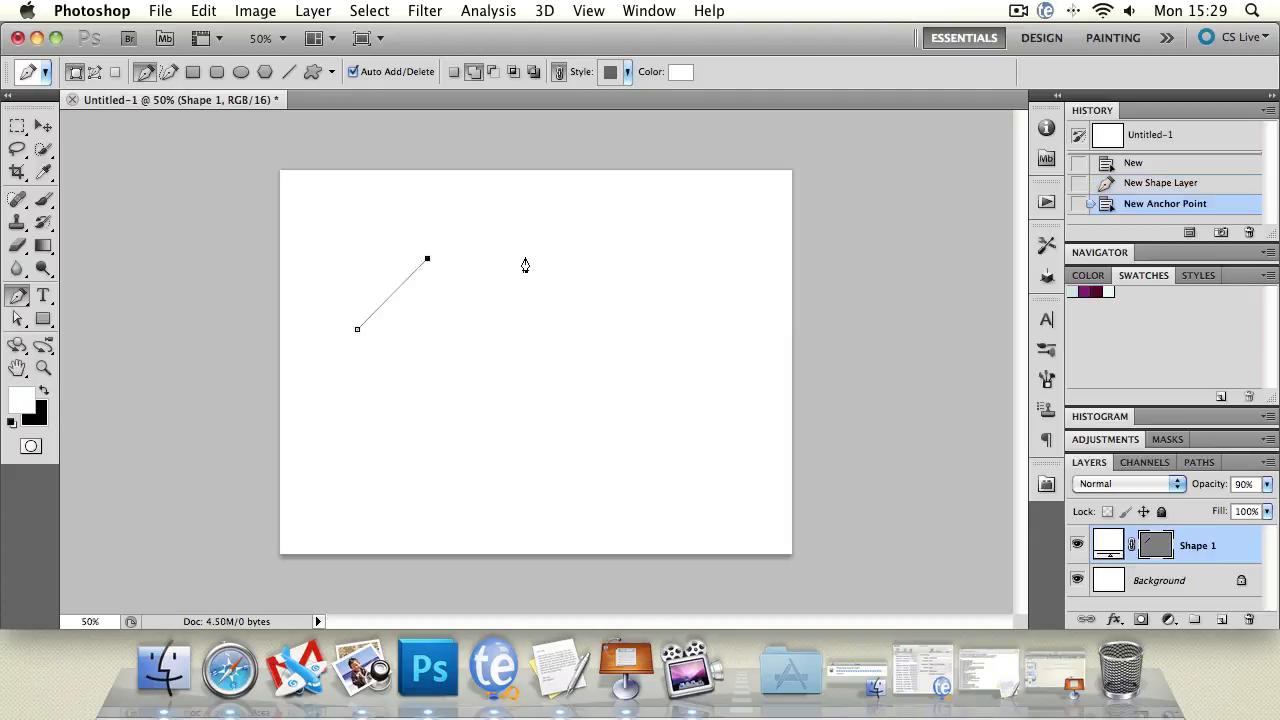
click(554, 262)
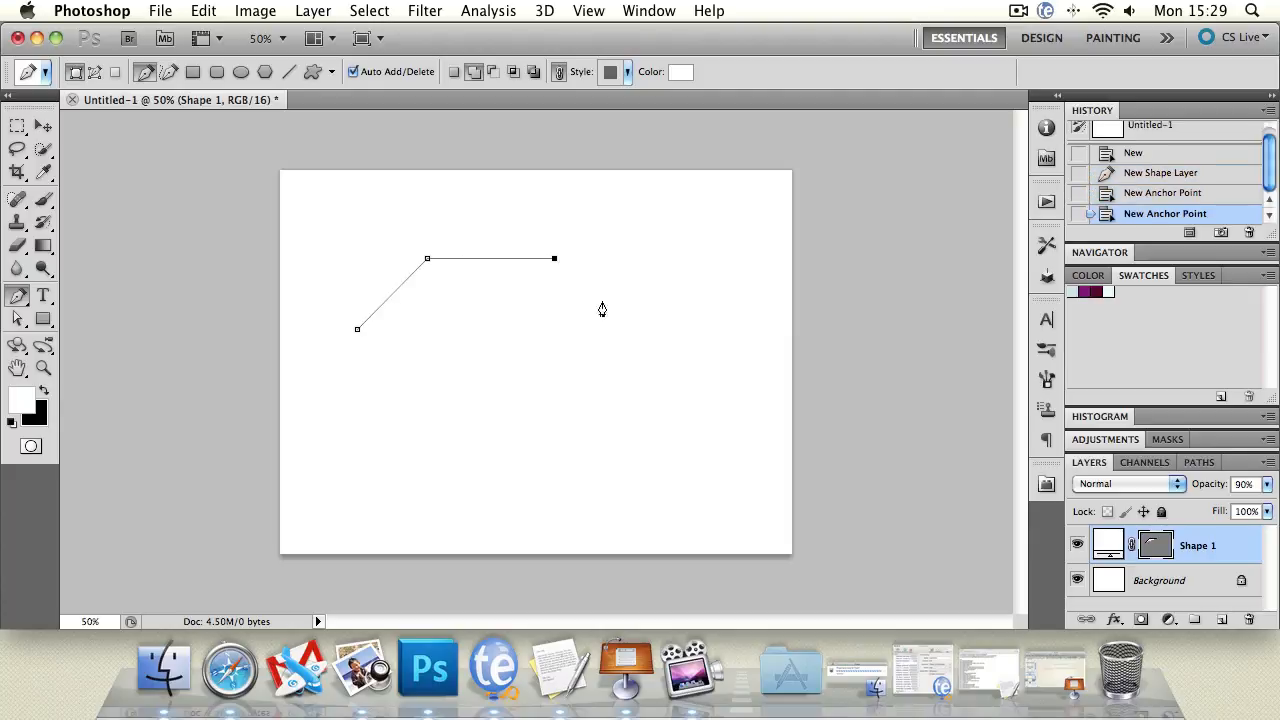
click(636, 338)
click(562, 431)
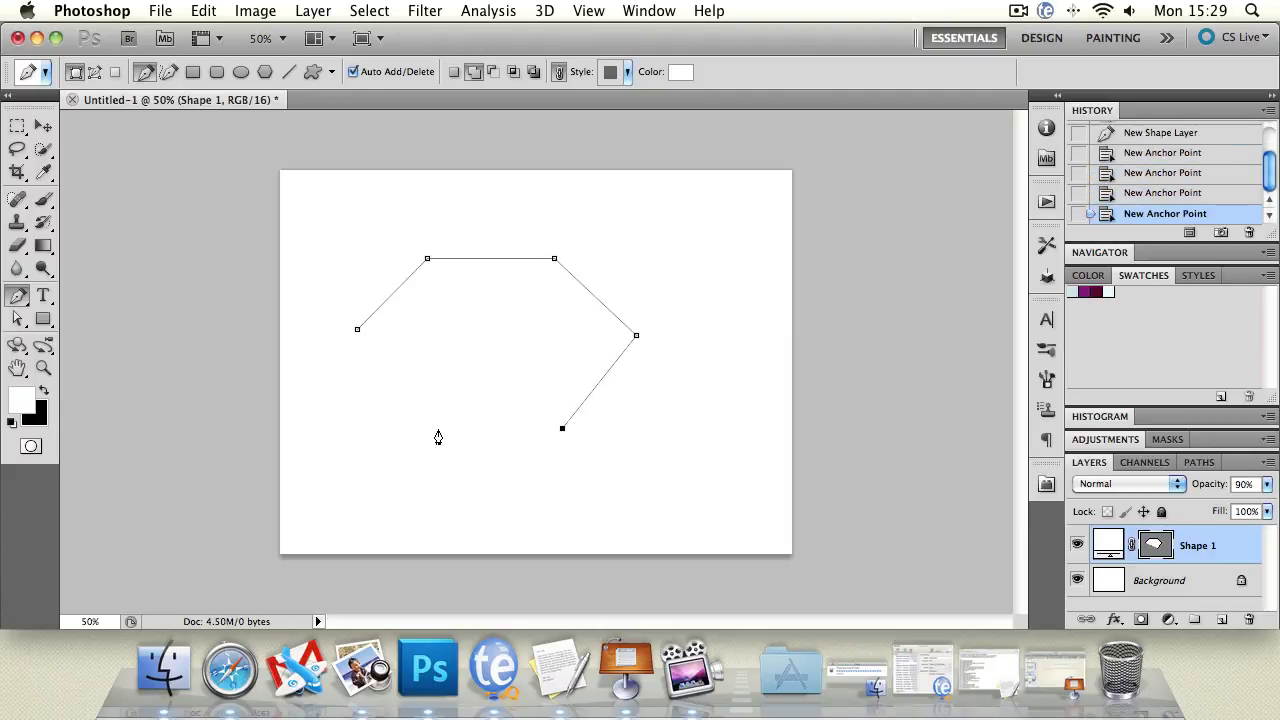
click(428, 434)
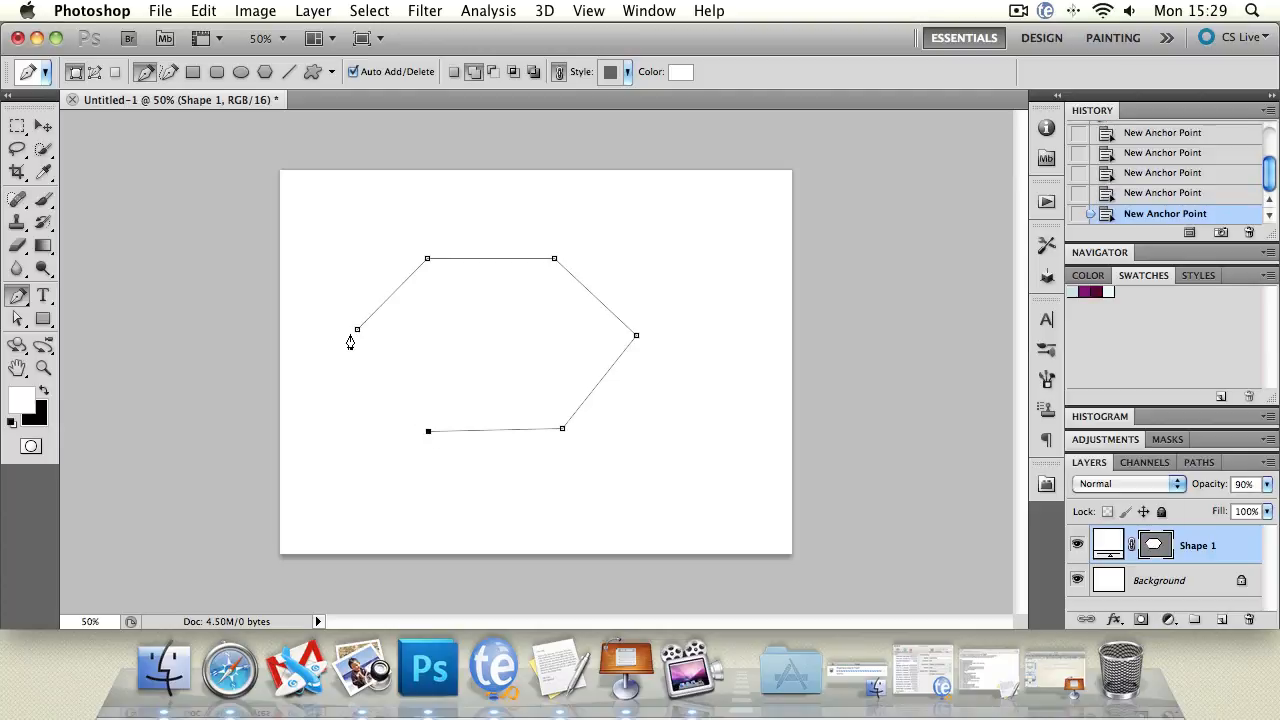
click(357, 332)
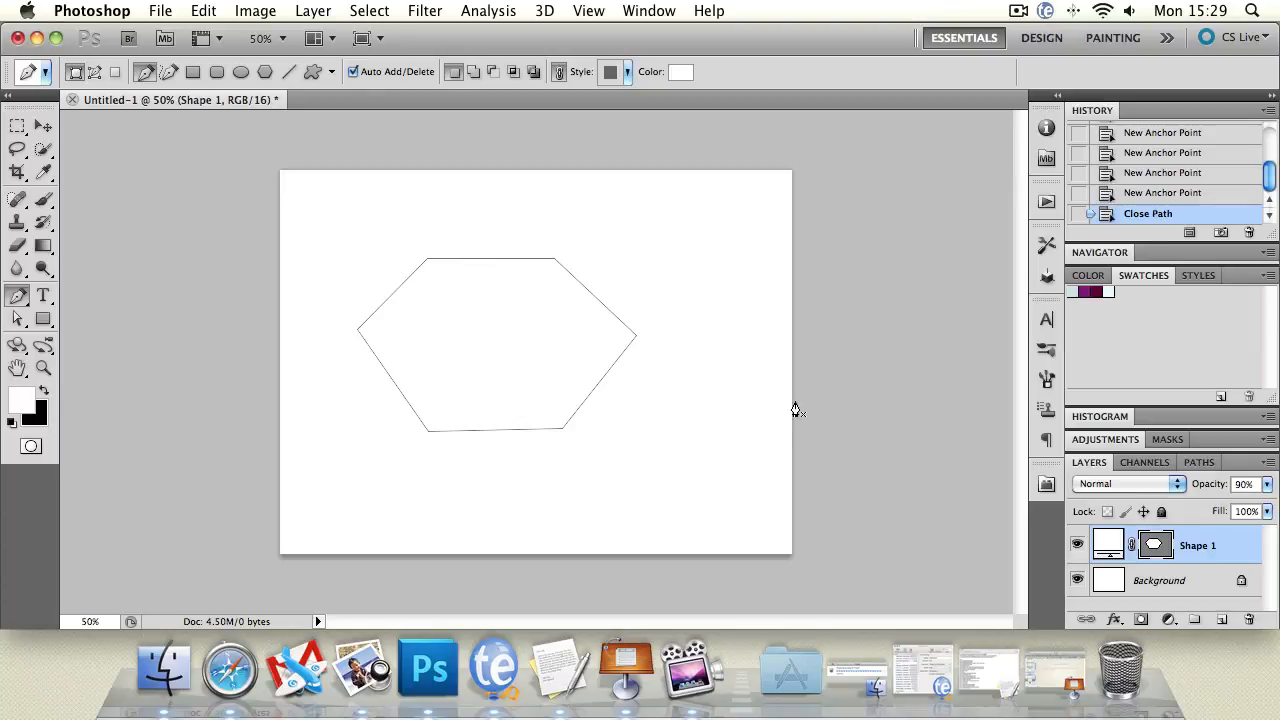
Fill the hexagon with black (000000) and move it upward.
click(684, 72)
drag(538, 256, 632, 418)
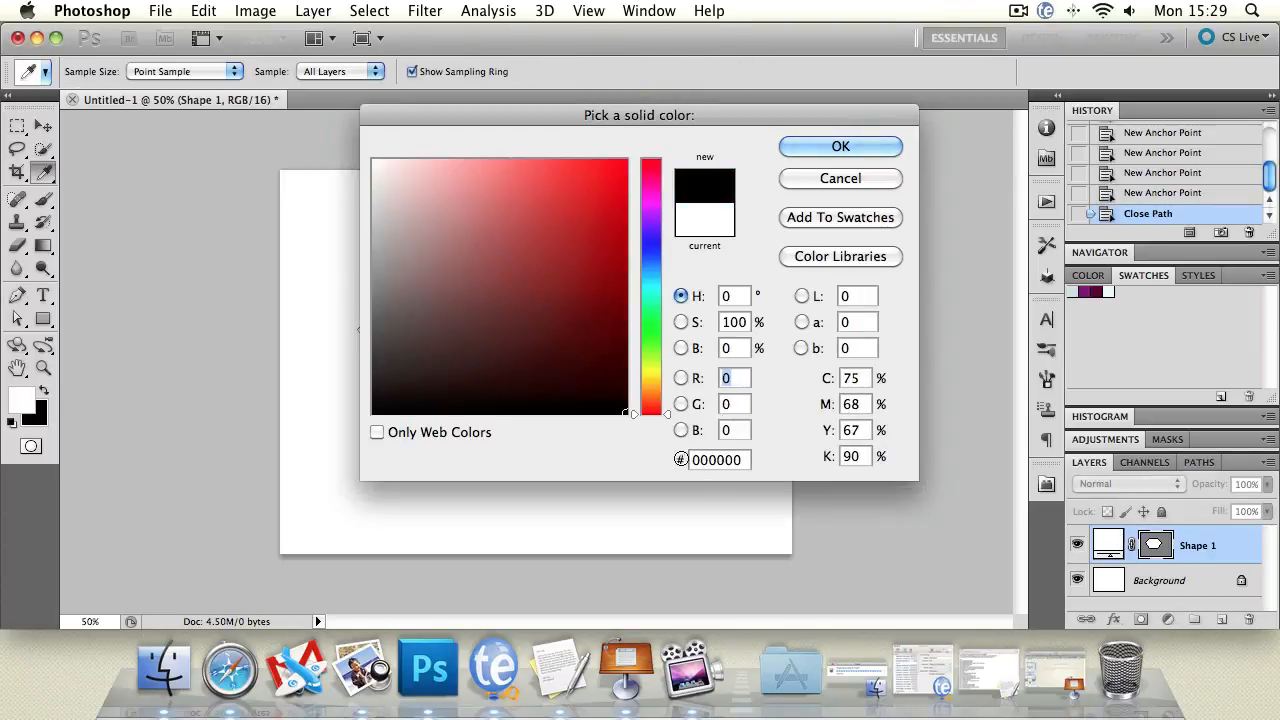
click(881, 146)
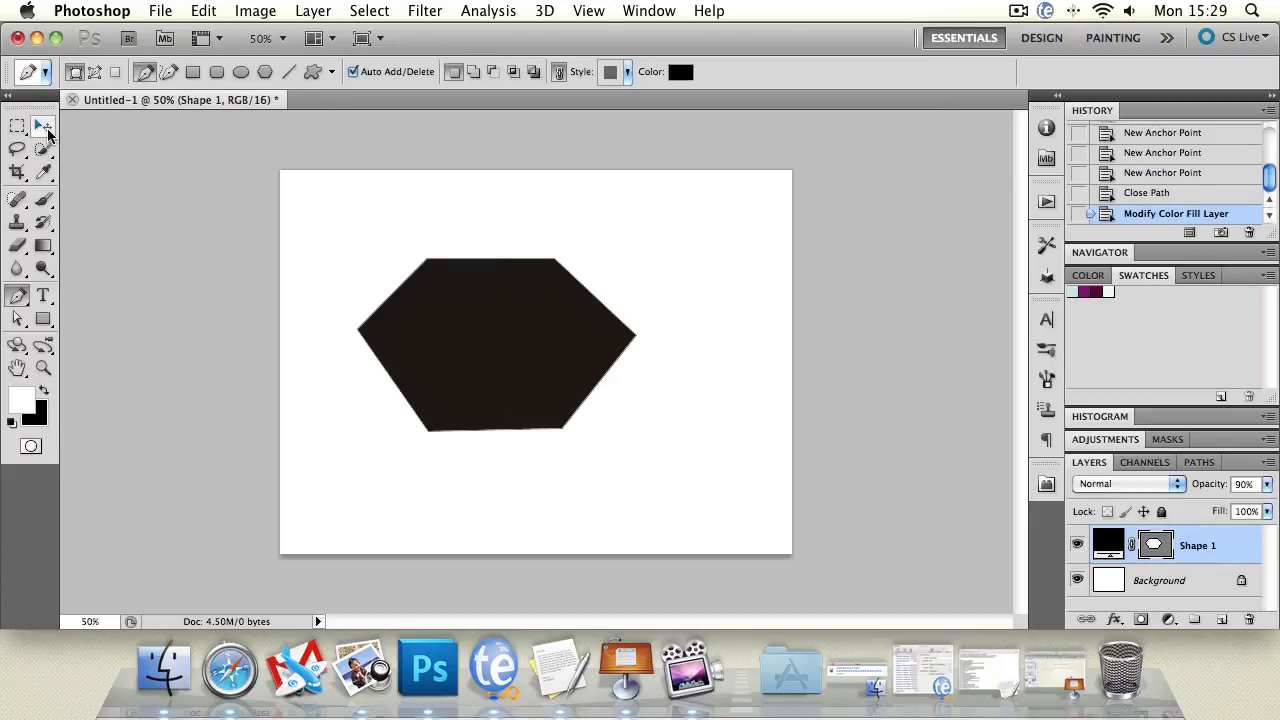
click(44, 127)
mouse_move(520, 285)
mouse_down()
mouse_move(520, 246)
mouse_move(540, 283)
mouse_up()
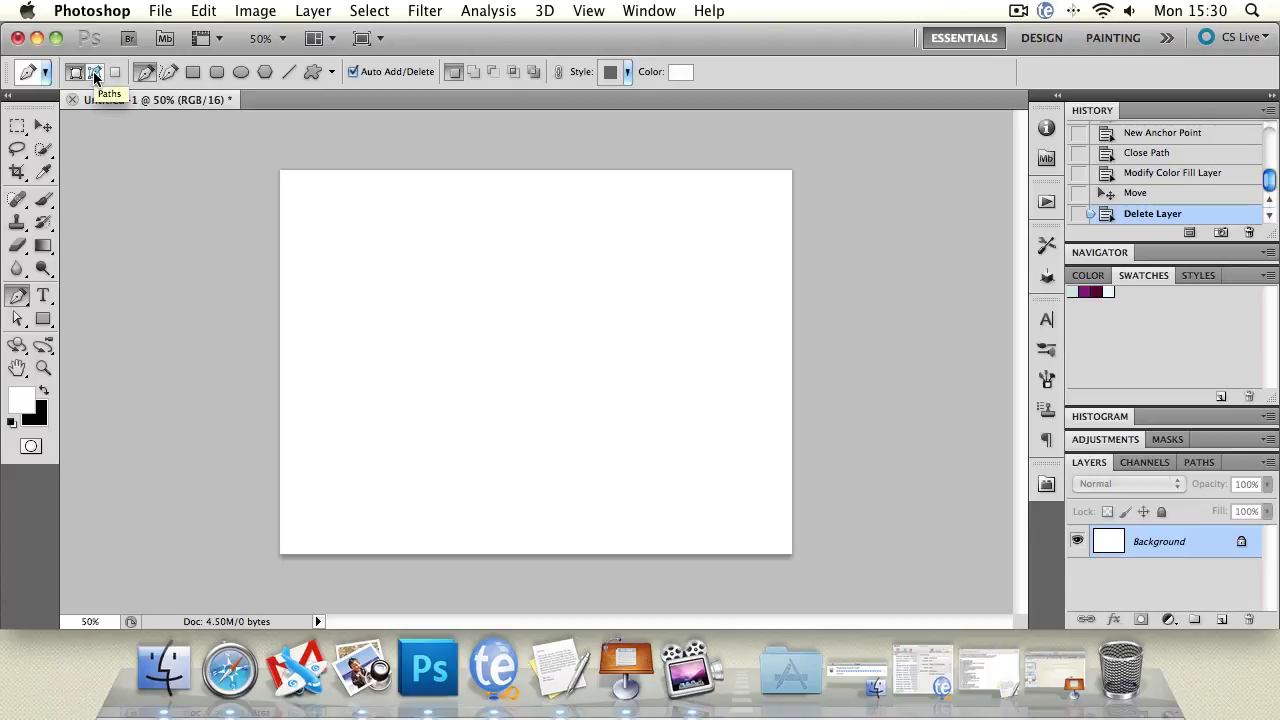
click(168, 72)
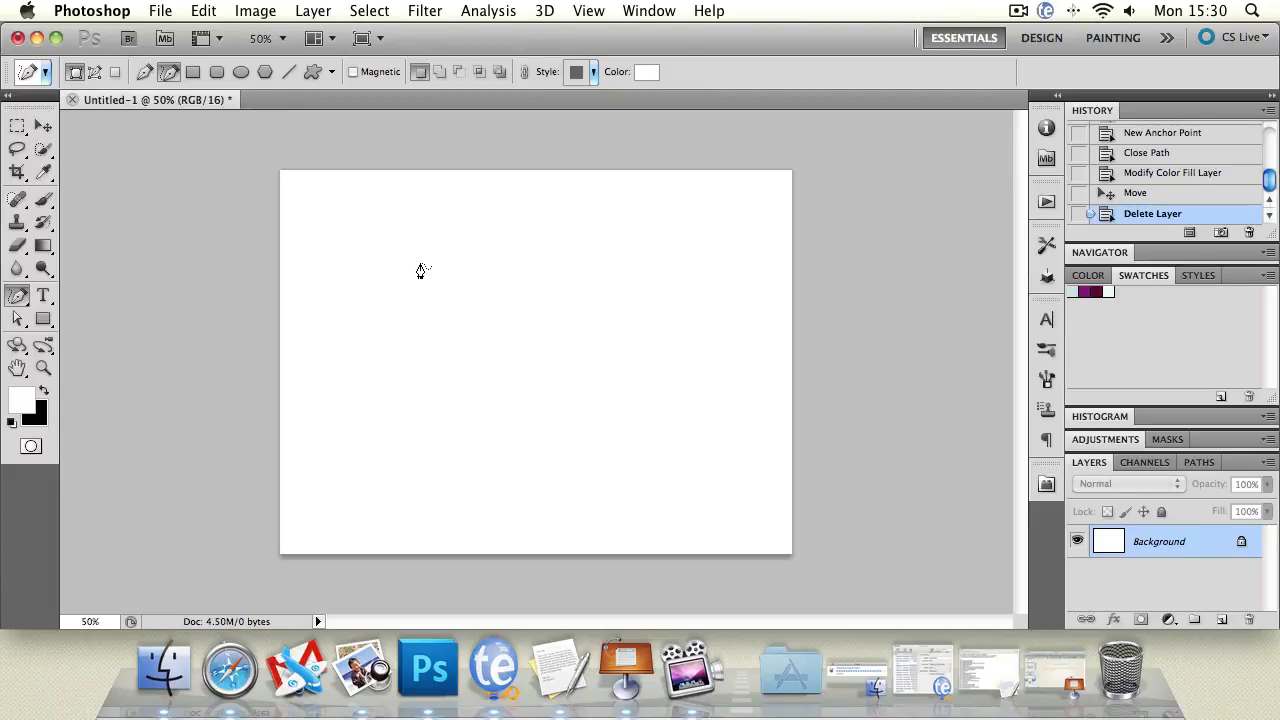
mouse_move(371, 332)
mouse_down()
mouse_move(426, 253)
mouse_move(564, 304)
mouse_move(628, 259)
mouse_move(508, 206)
mouse_move(539, 197)
mouse_move(686, 242)
mouse_move(678, 378)
mouse_move(433, 338)
mouse_move(446, 461)
mouse_move(493, 505)
mouse_move(471, 476)
mouse_up()
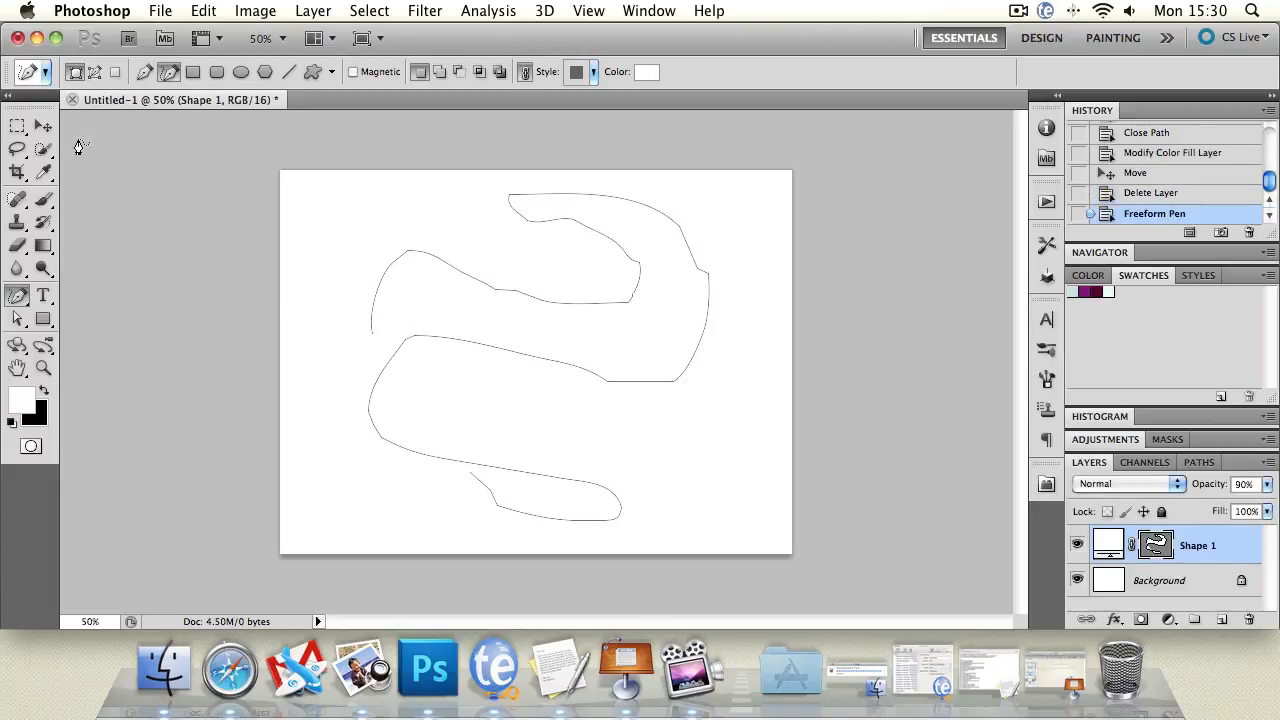
click(17, 148)
mouse_move(376, 191)
mouse_down()
mouse_move(482, 242)
mouse_move(592, 244)
mouse_move(643, 272)
mouse_move(468, 270)
mouse_move(369, 302)
mouse_move(318, 355)
mouse_move(345, 191)
mouse_up()
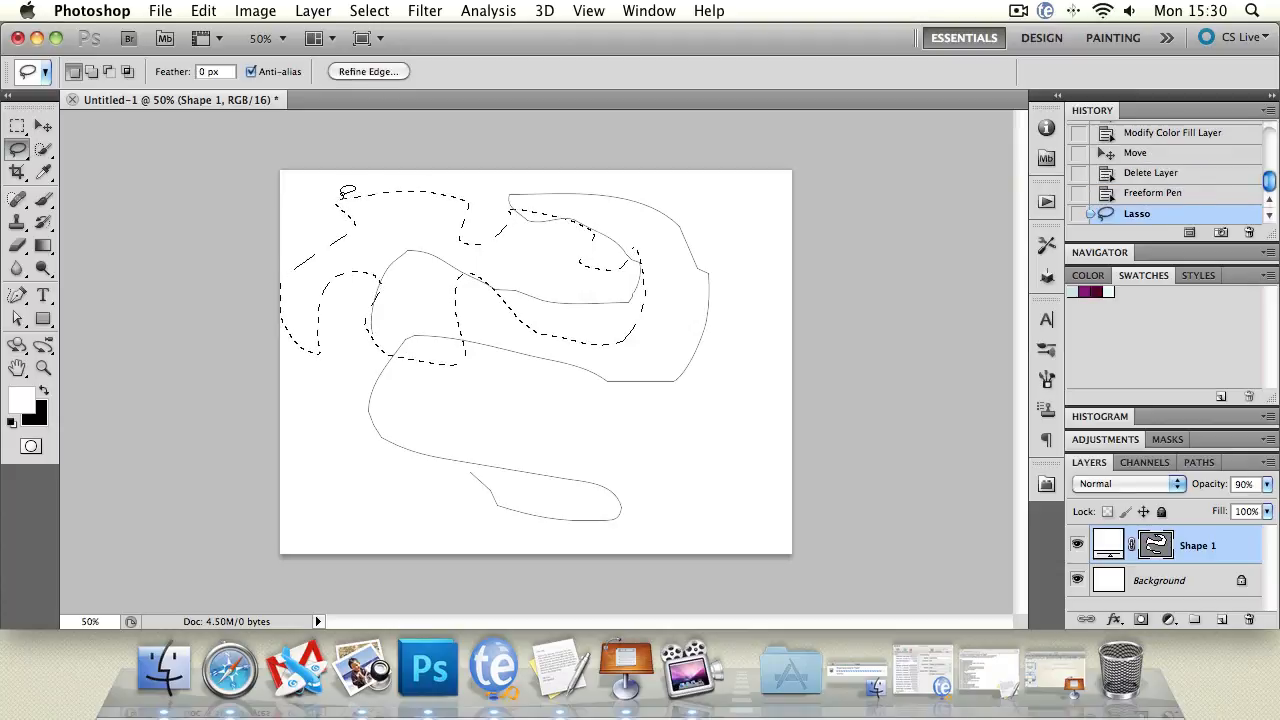
key(super+alt+z)
key(super+alt+z)
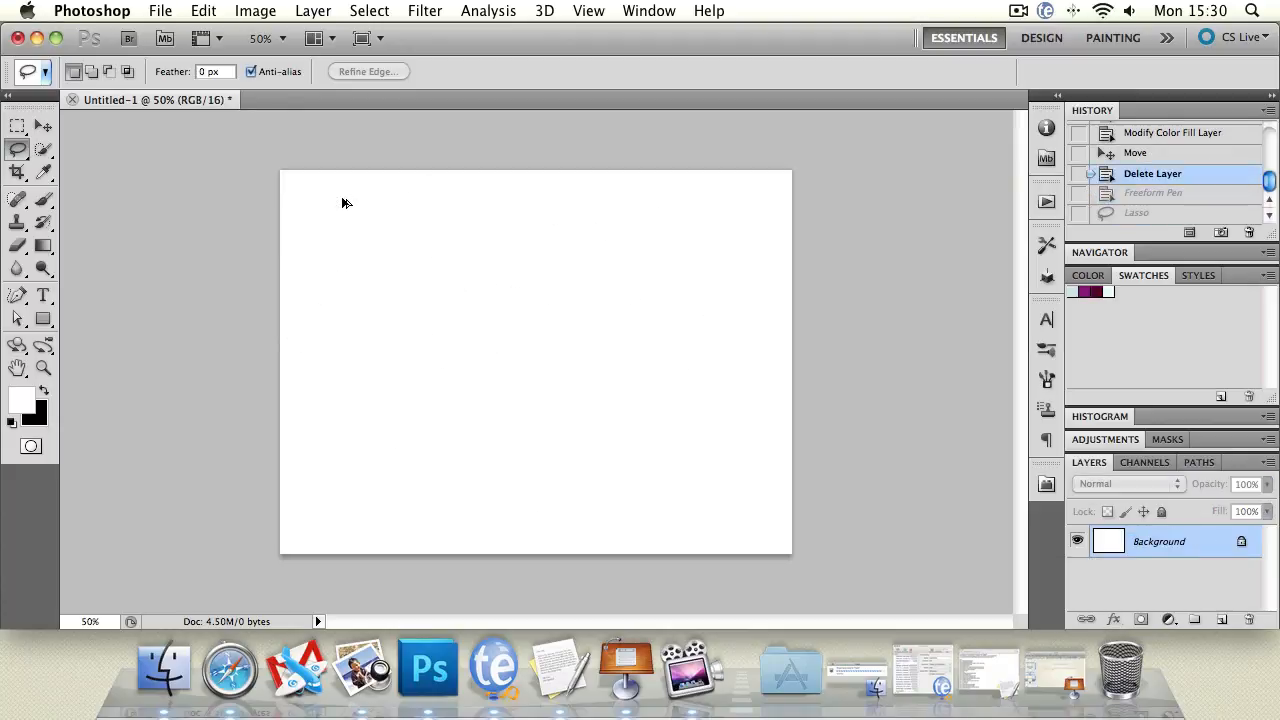
click(19, 297)
drag(19, 297, 100, 290)
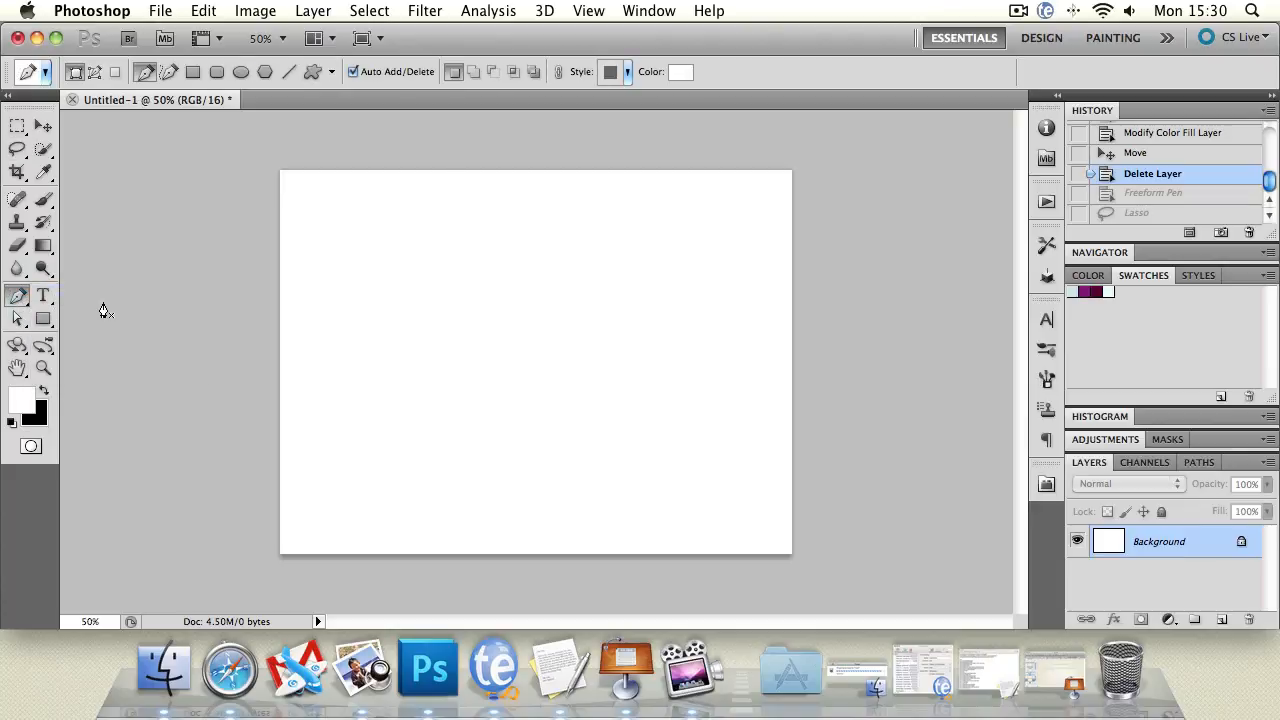
Check the Pen's Rubber Band option, undo a stray anchor, then place three anchors heading up and right.
click(332, 72)
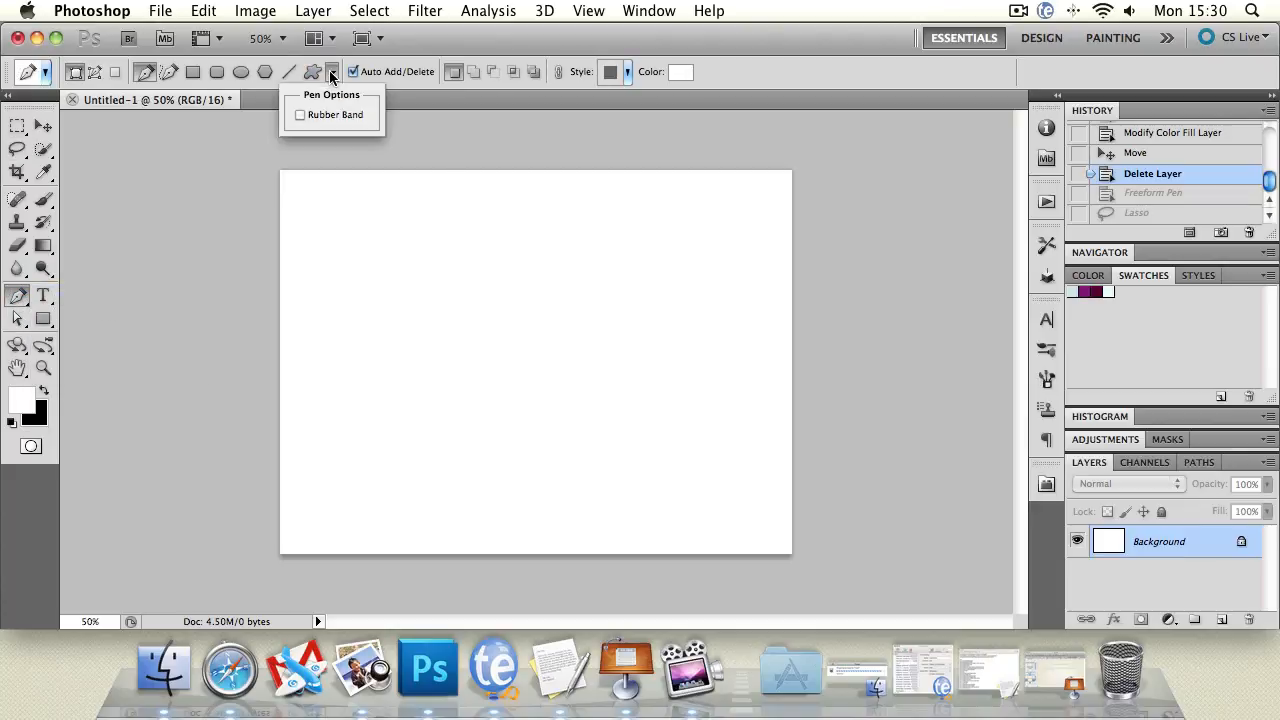
click(211, 133)
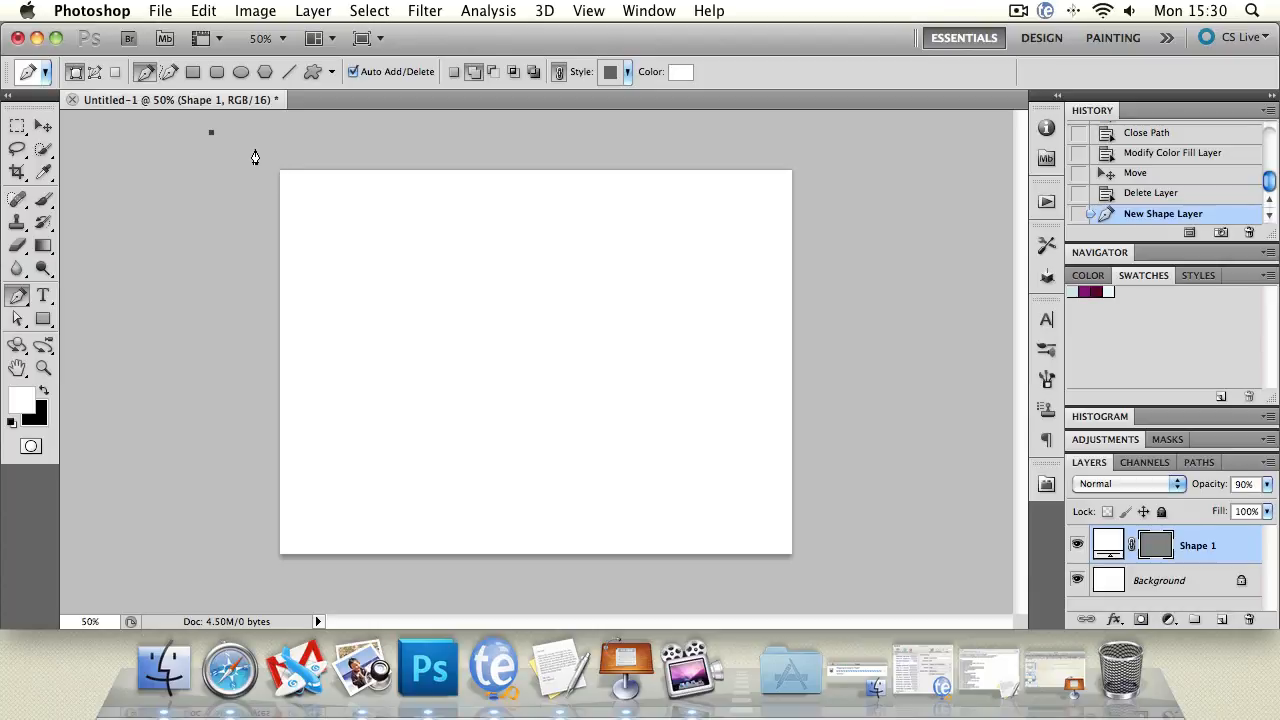
key(super+z)
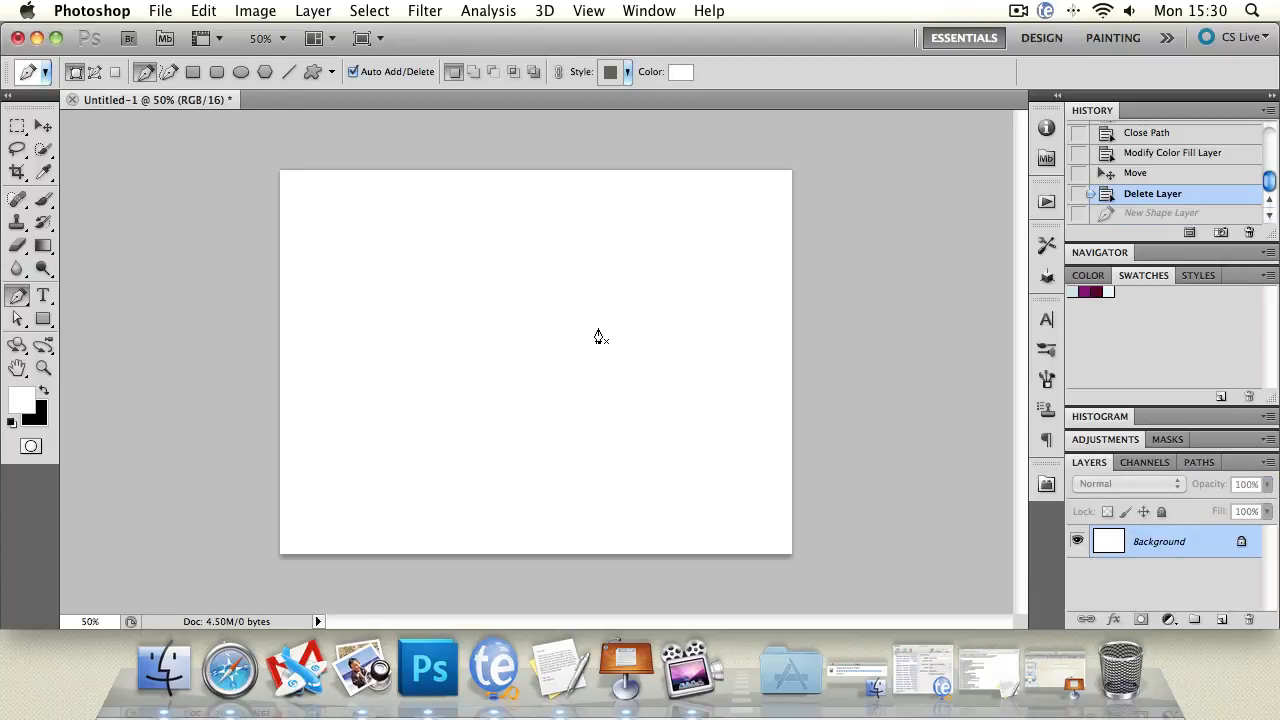
click(348, 323)
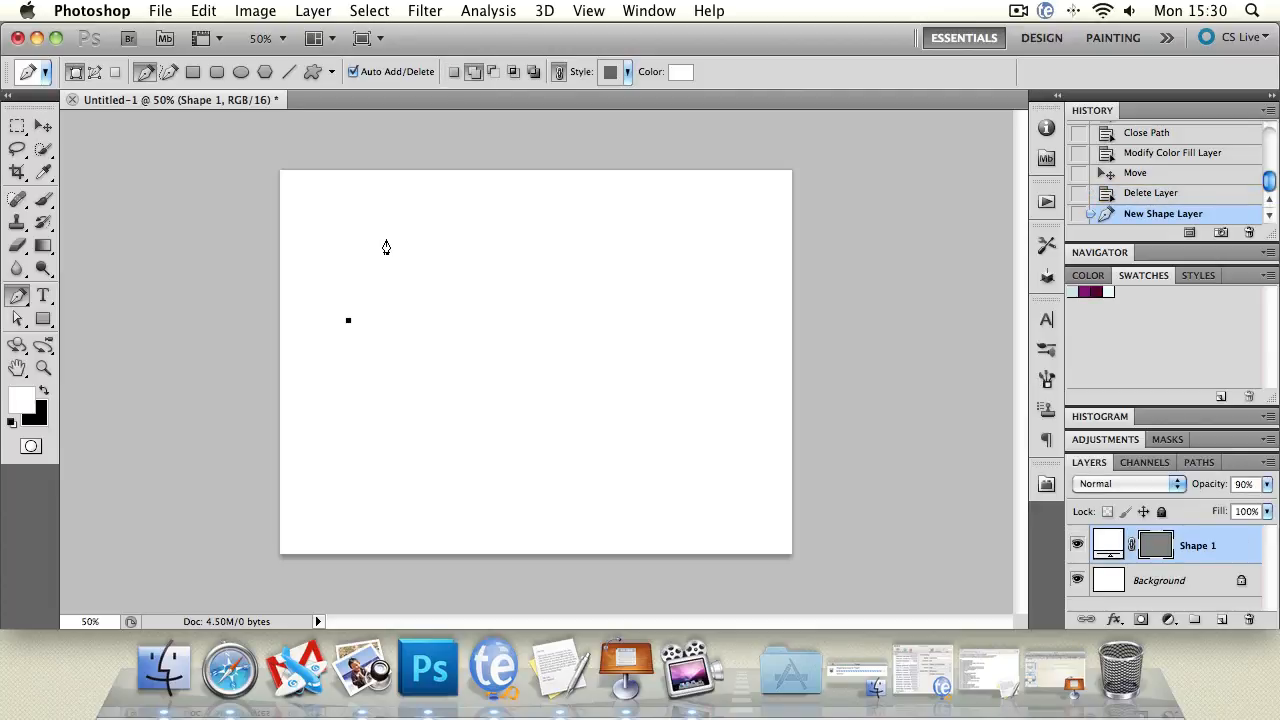
click(445, 240)
click(604, 240)
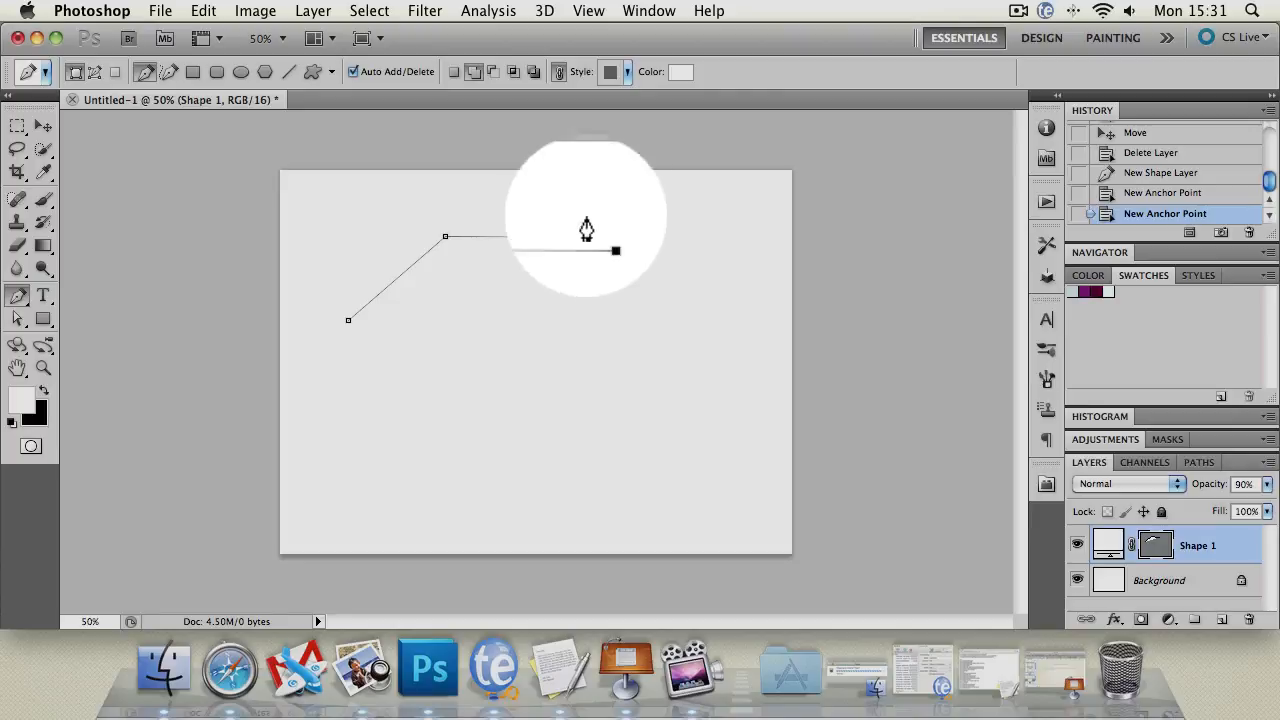
Try out curved anchors to the right of the path, undoing the misplaced ones.
click(556, 192)
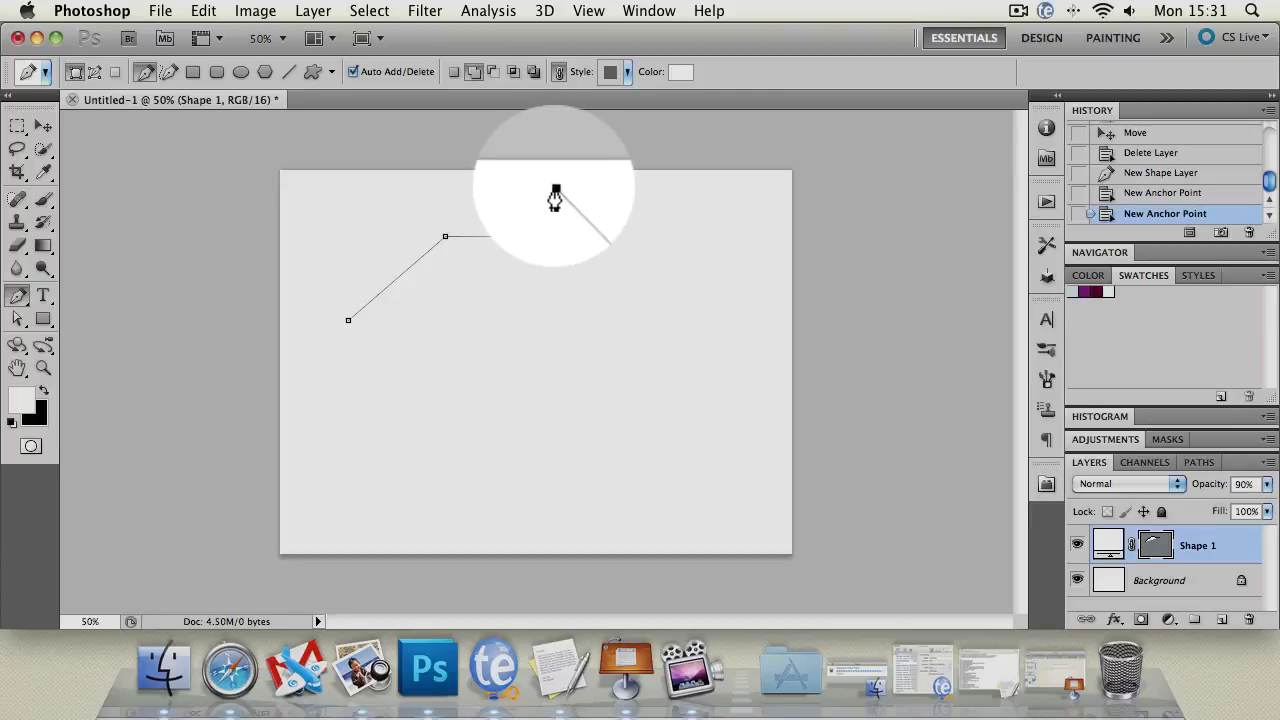
drag(556, 192, 455, 197)
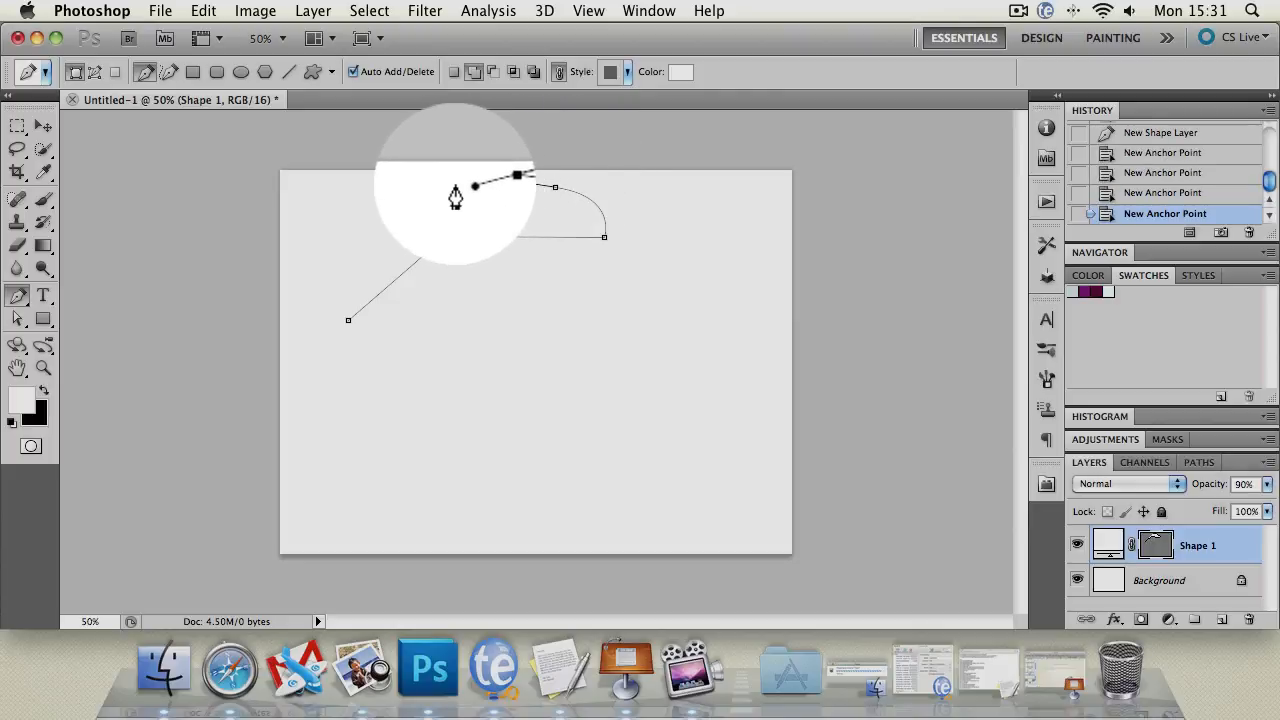
key(super+z)
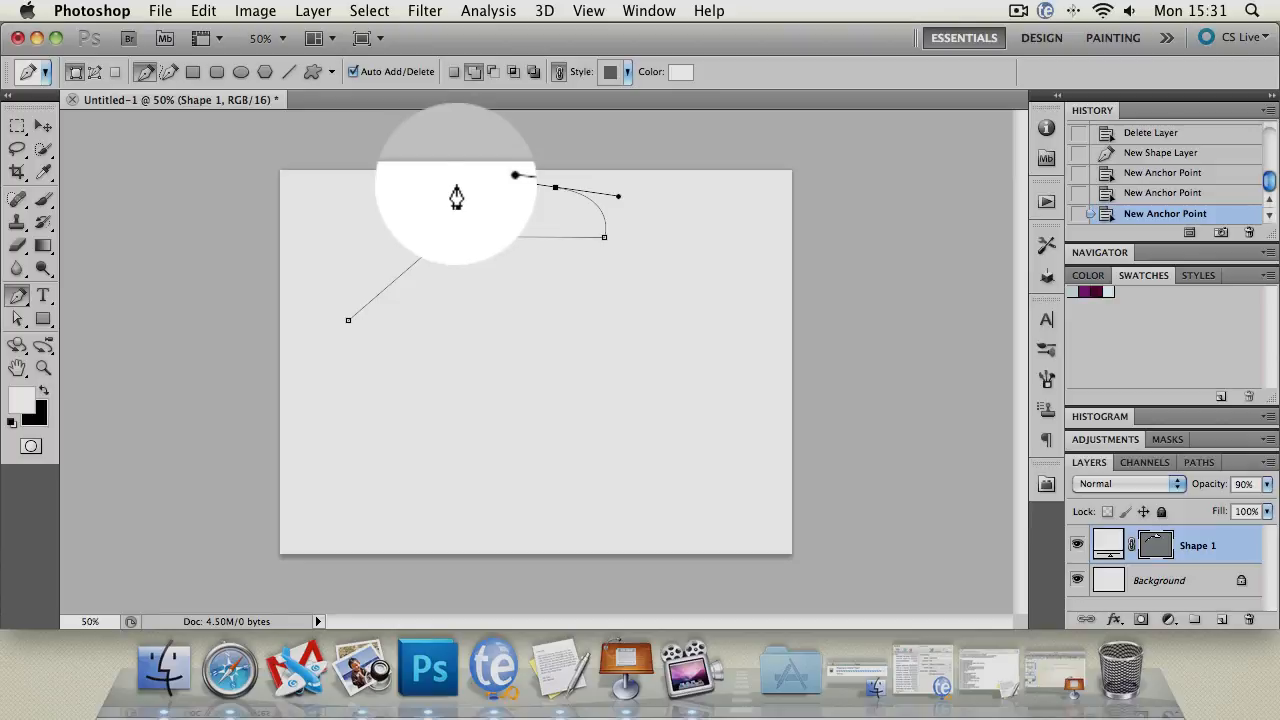
click(654, 236)
drag(654, 240, 680, 314)
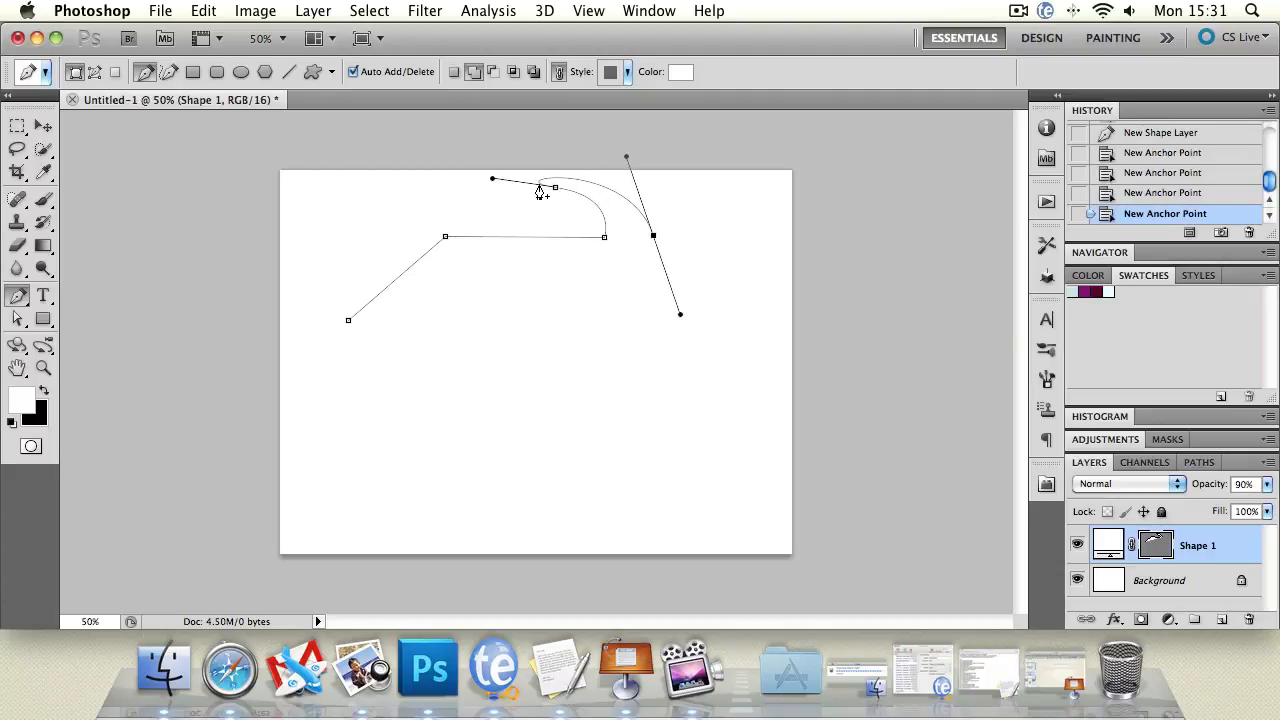
click(546, 197)
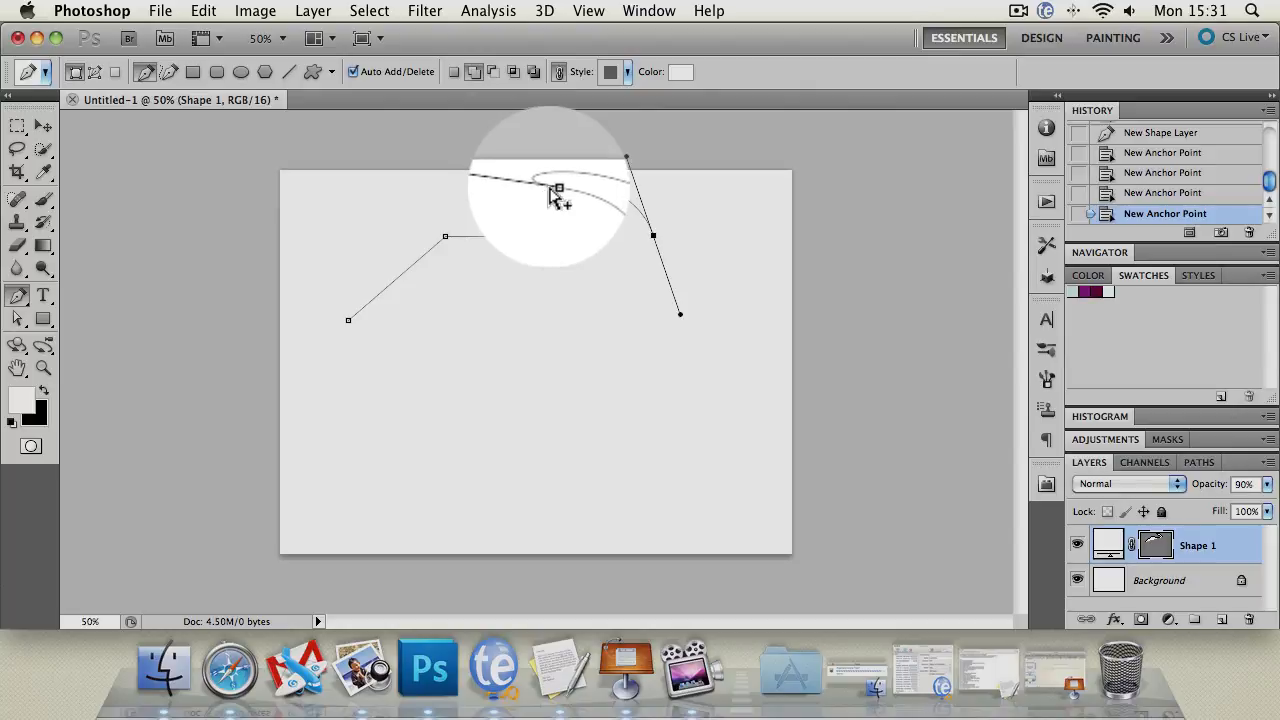
key(super+z)
drag(562, 198, 492, 190)
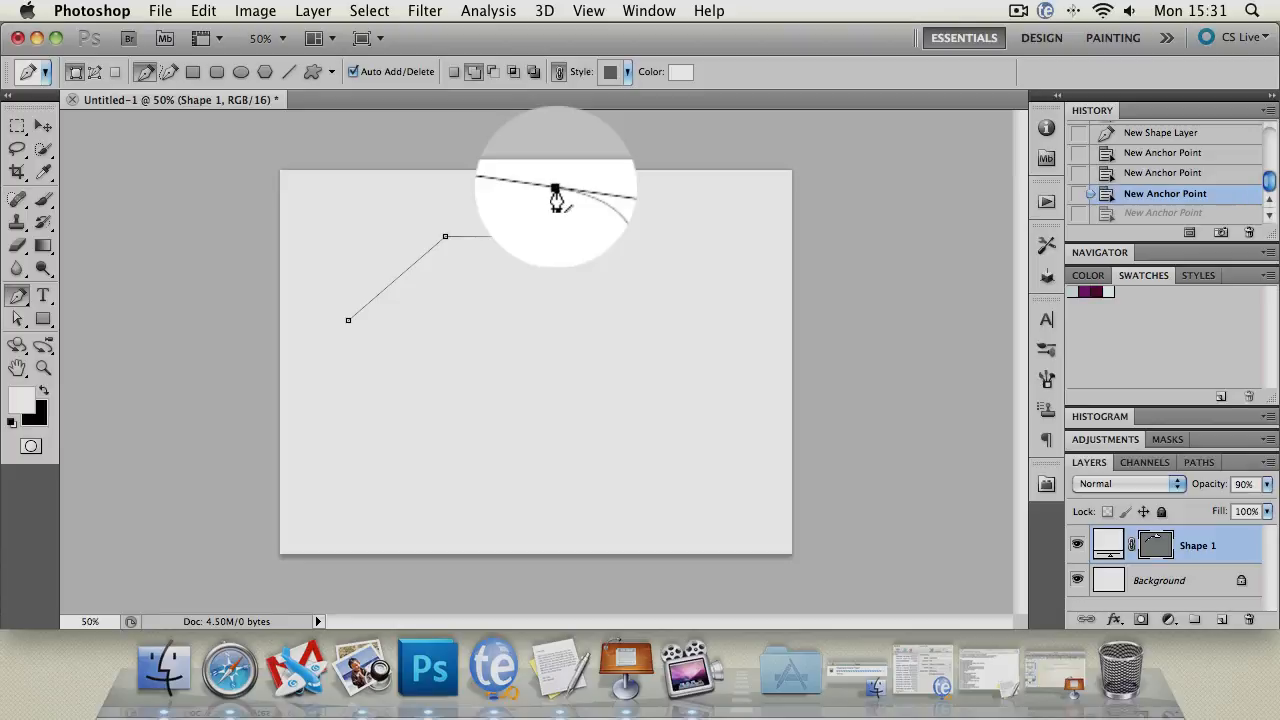
Resume from the endpoint, add a smooth anchor curving right and down, then a lower anchor.
click(556, 192)
click(556, 192)
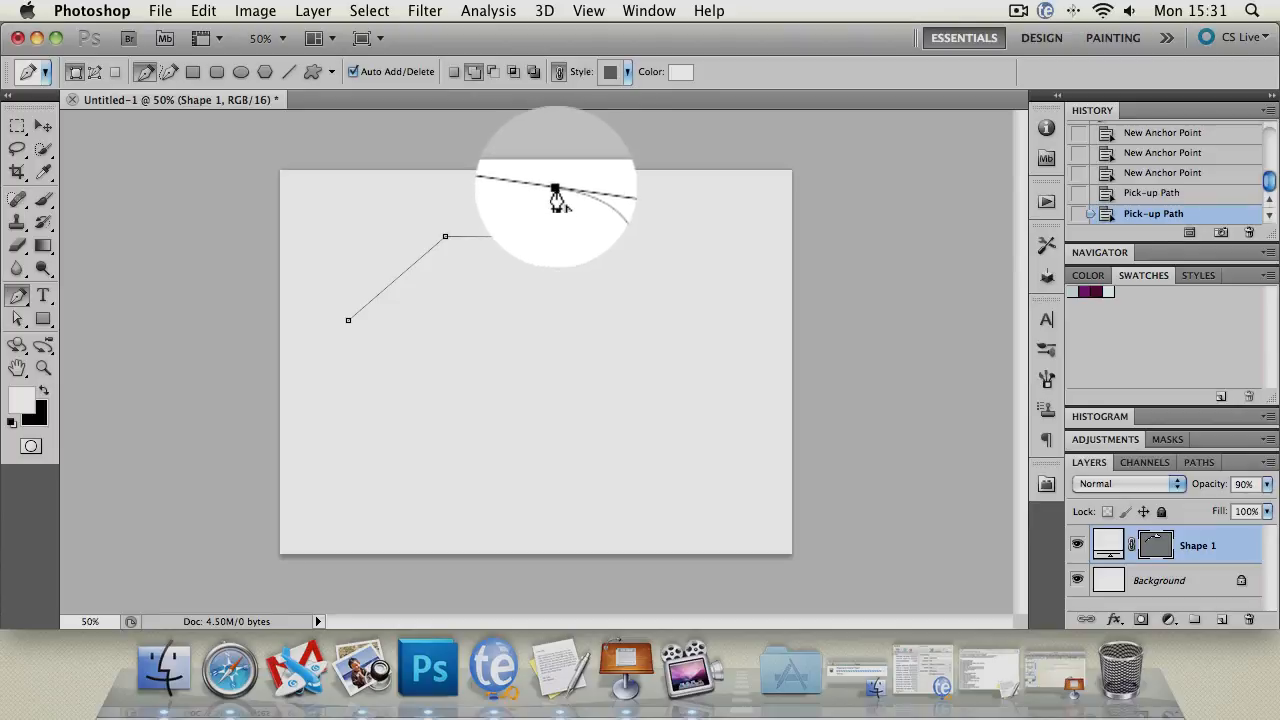
click(556, 192)
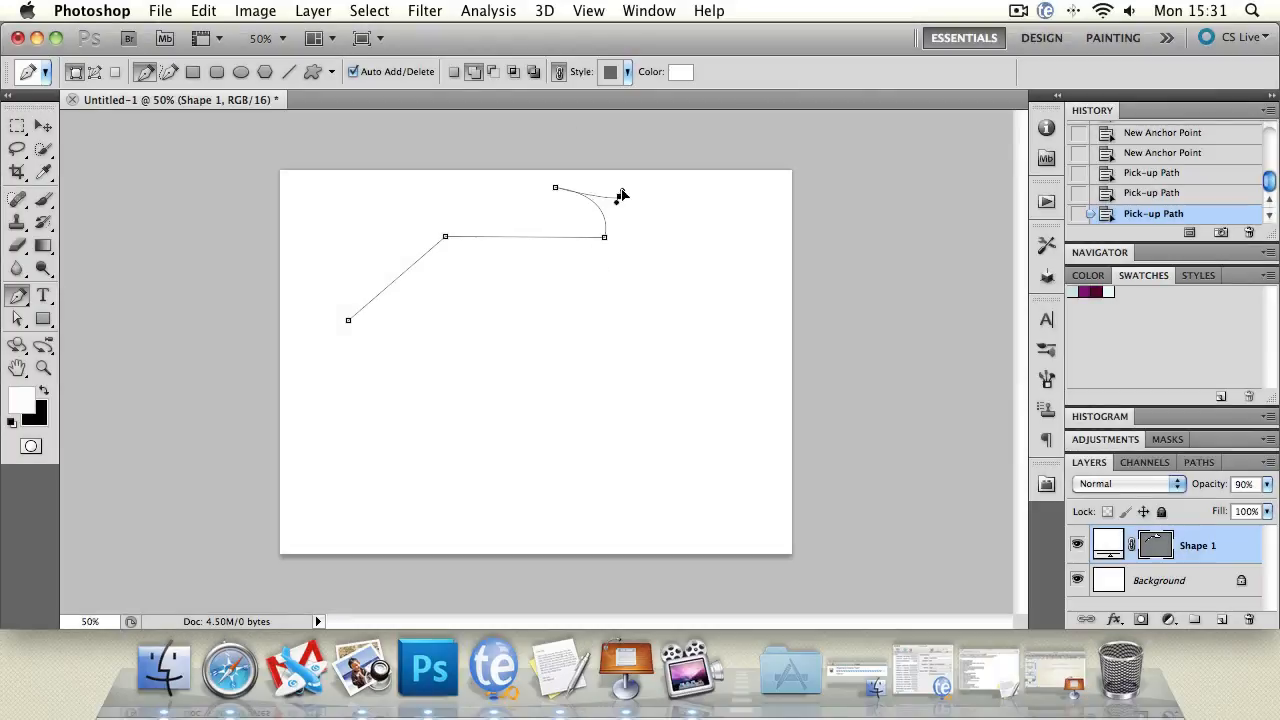
drag(619, 197, 630, 210)
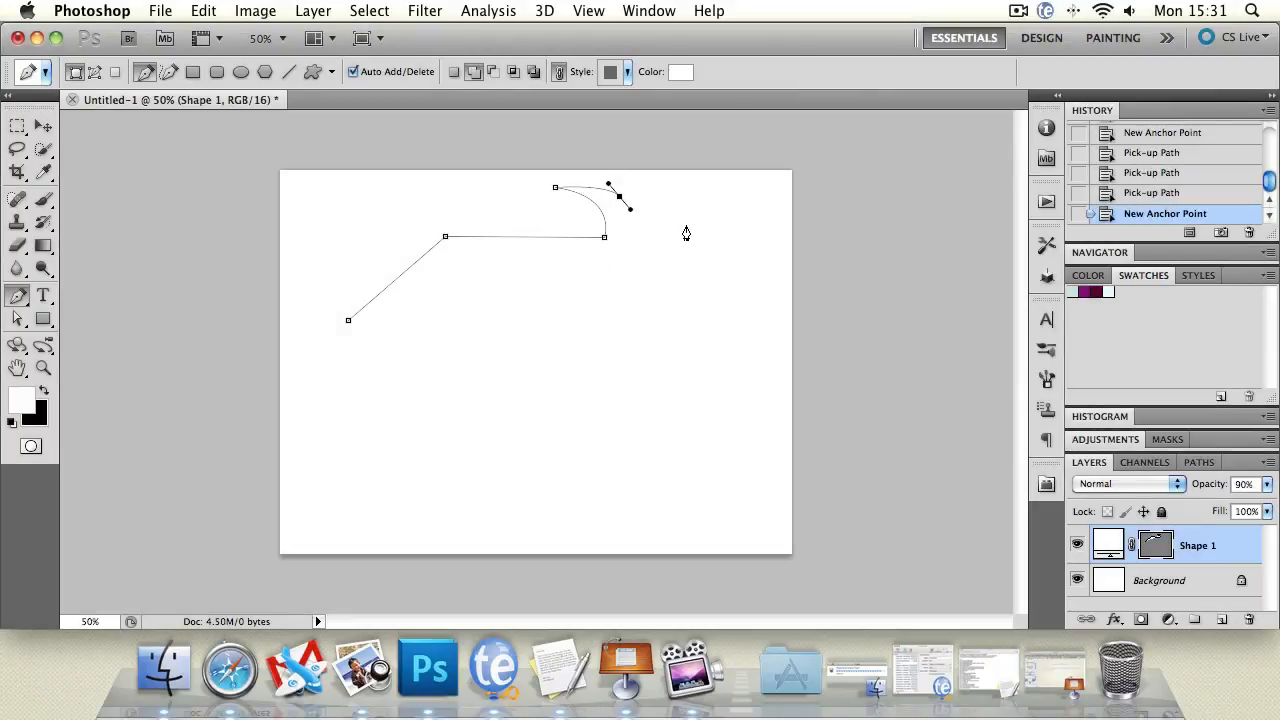
key(super+z)
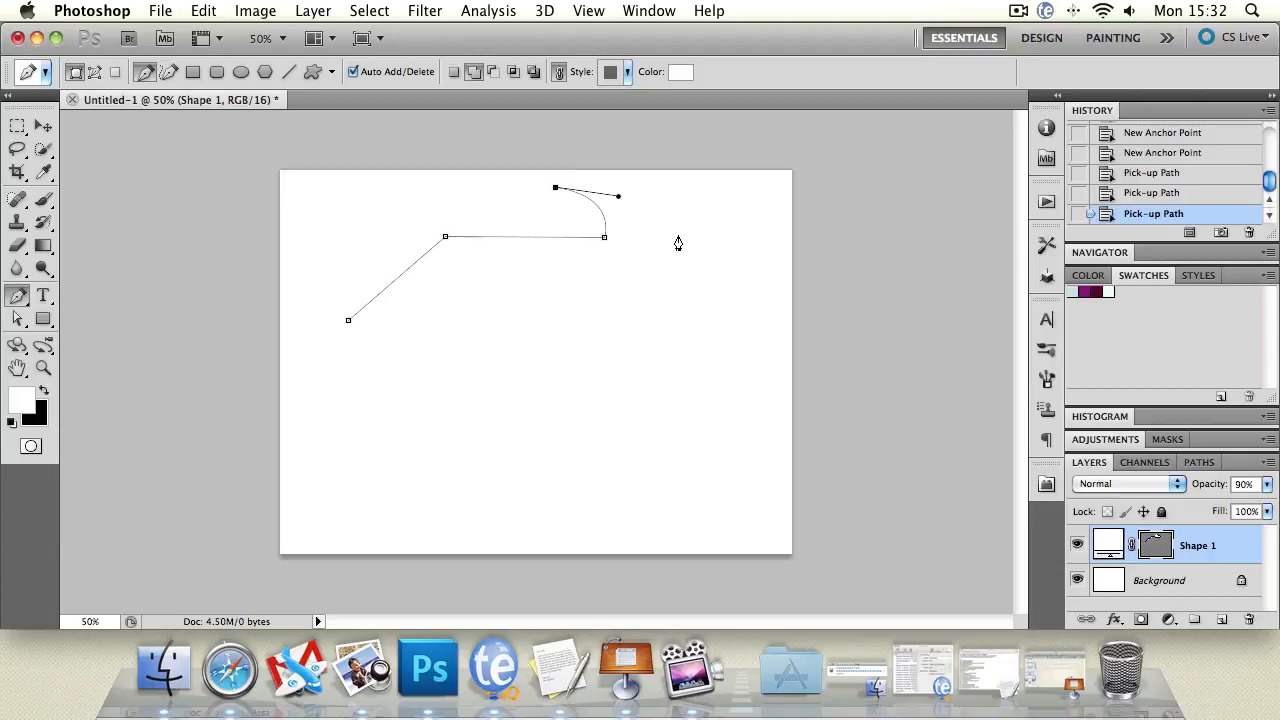
drag(655, 237, 686, 301)
click(512, 373)
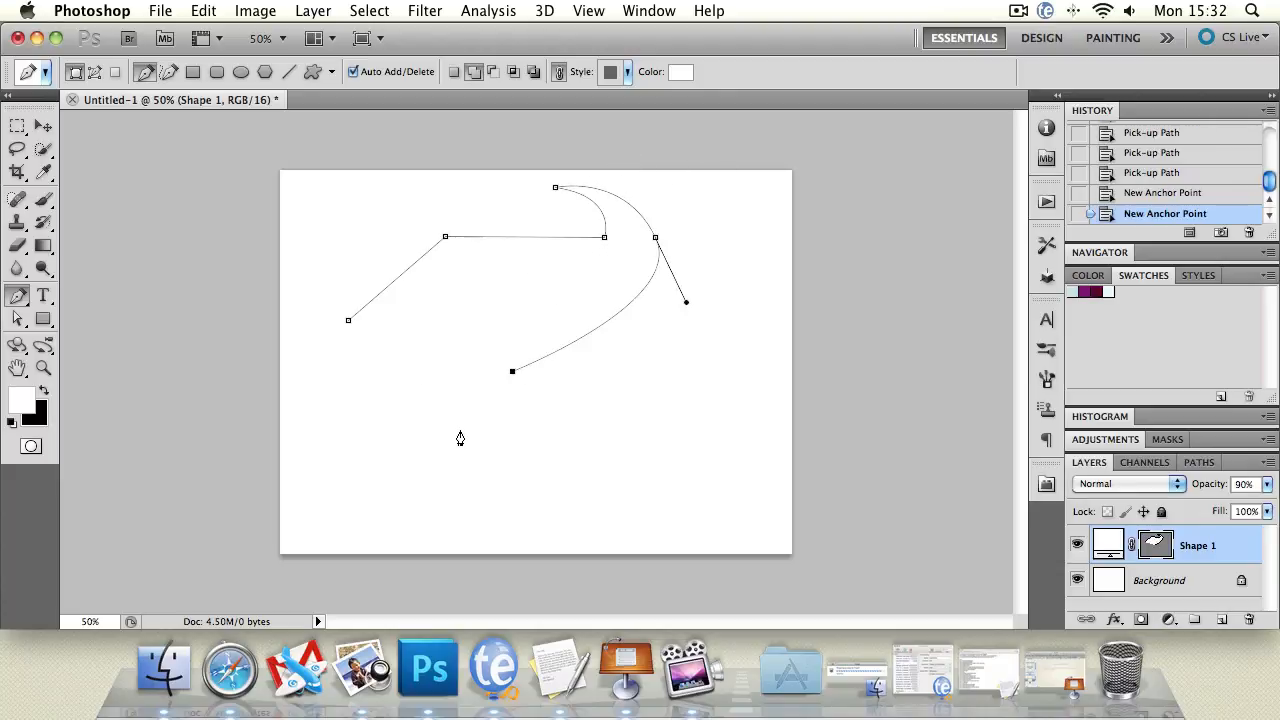
click(511, 441)
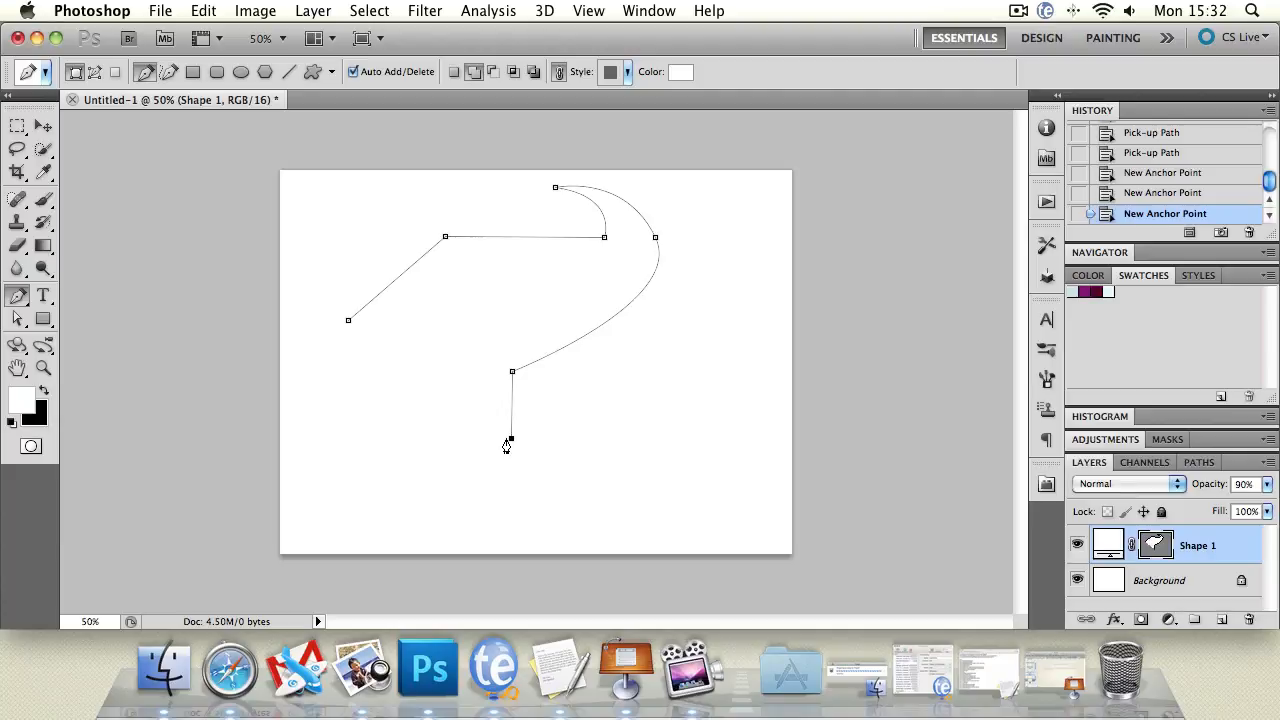
key(ctrl+z)
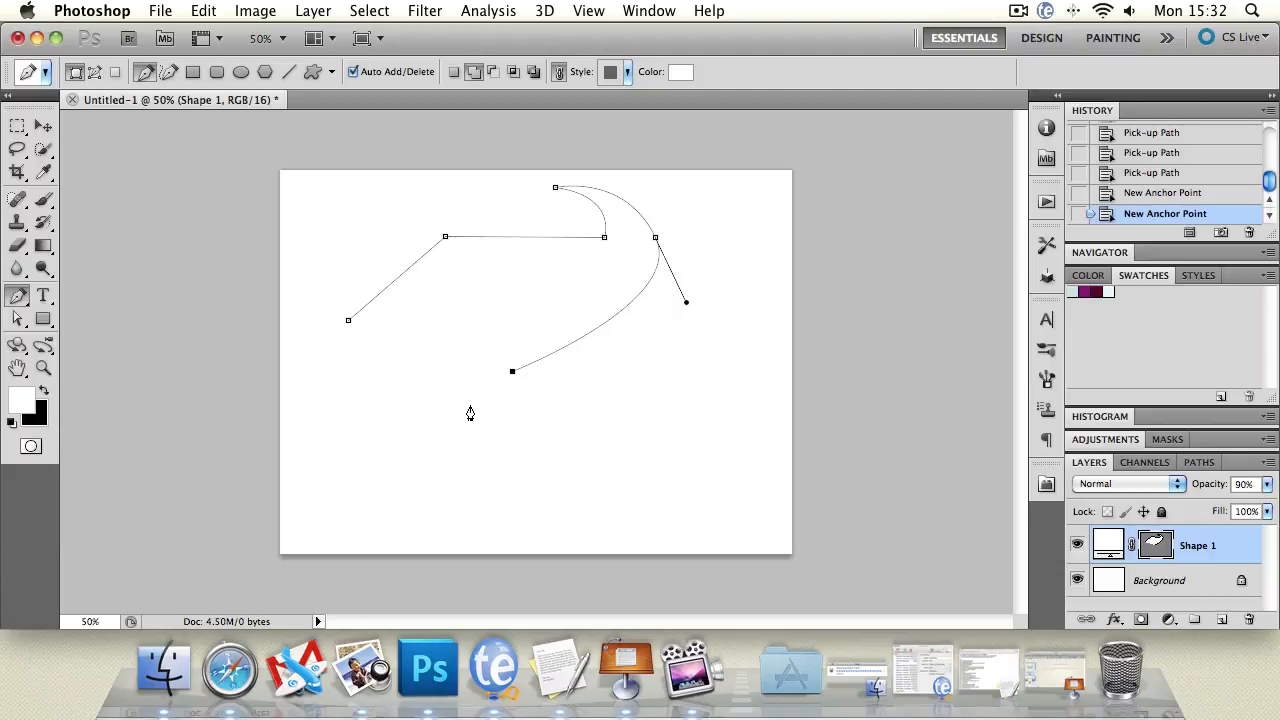
Add a lower anchor, then shift the inner corner, top and right anchors with Direct Selection.
click(511, 422)
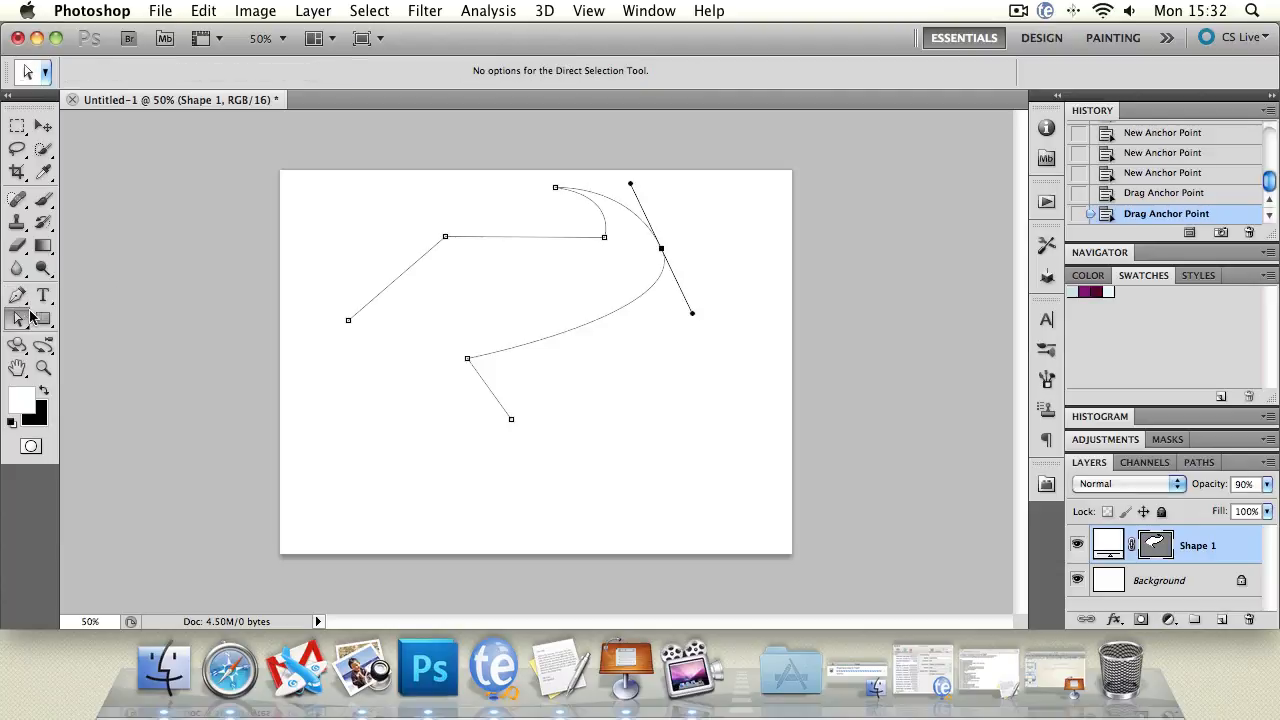
drag(18, 320, 66, 337)
mouse_move(445, 241)
mouse_down()
mouse_move(414, 216)
mouse_move(458, 239)
mouse_up()
drag(556, 190, 486, 186)
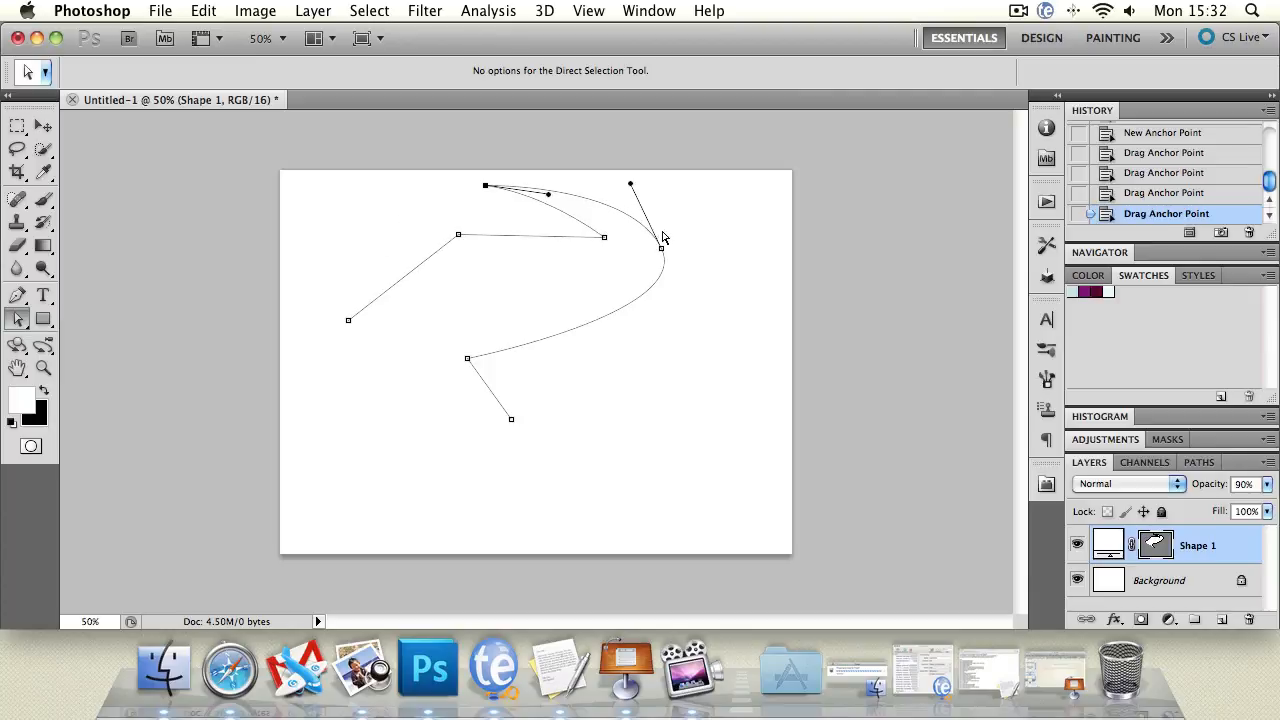
drag(661, 248, 704, 240)
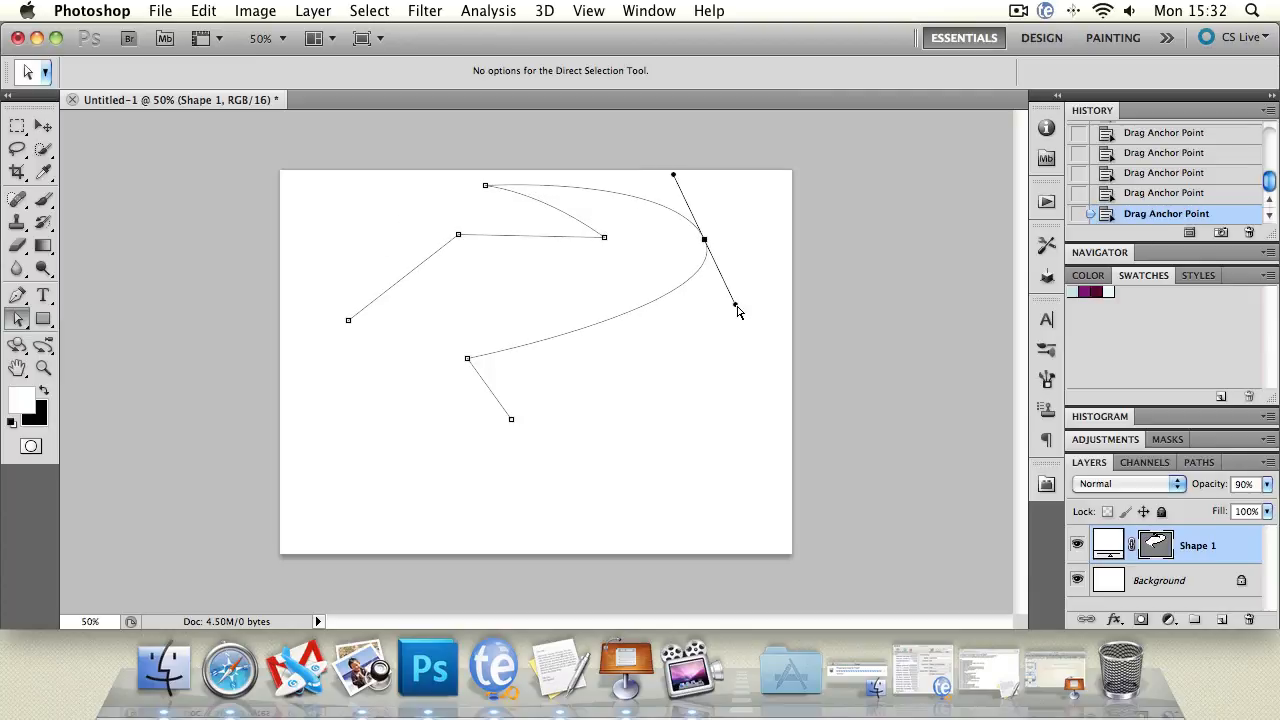
Adjust the right and lower curve handles and drag the end anchors together at lower left.
drag(737, 306, 733, 335)
drag(517, 421, 424, 331)
drag(348, 321, 437, 408)
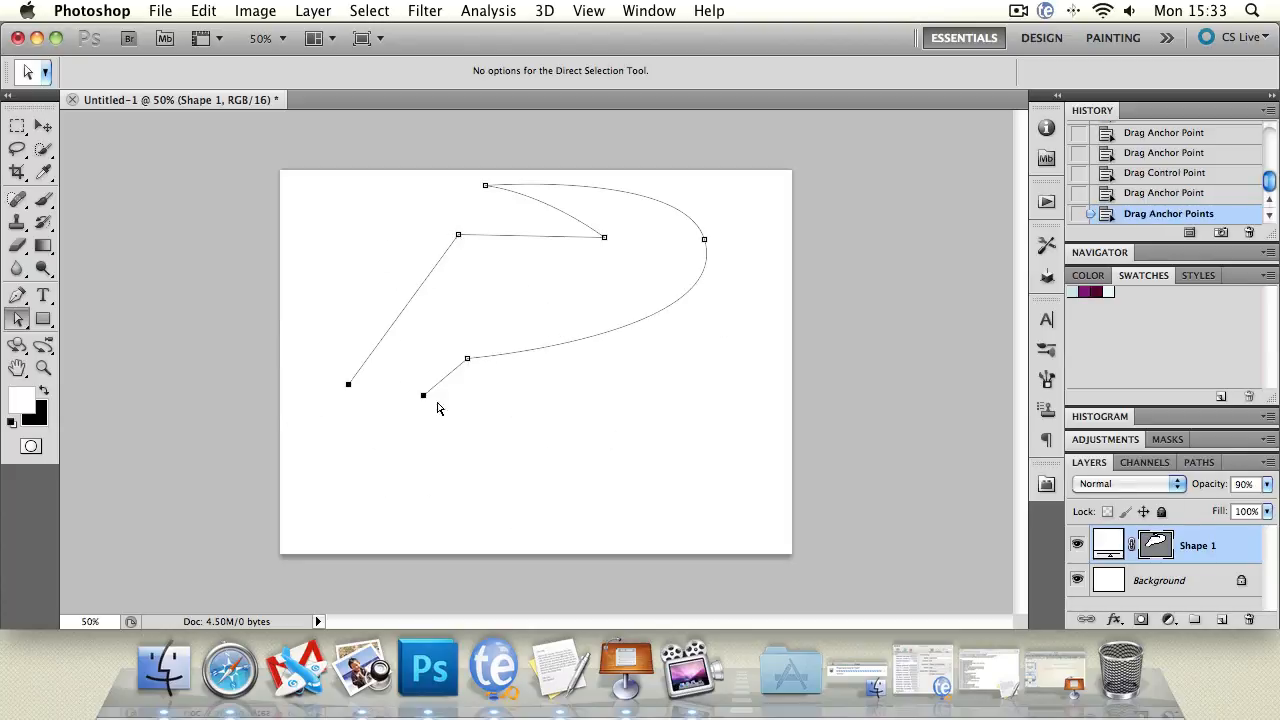
click(43, 125)
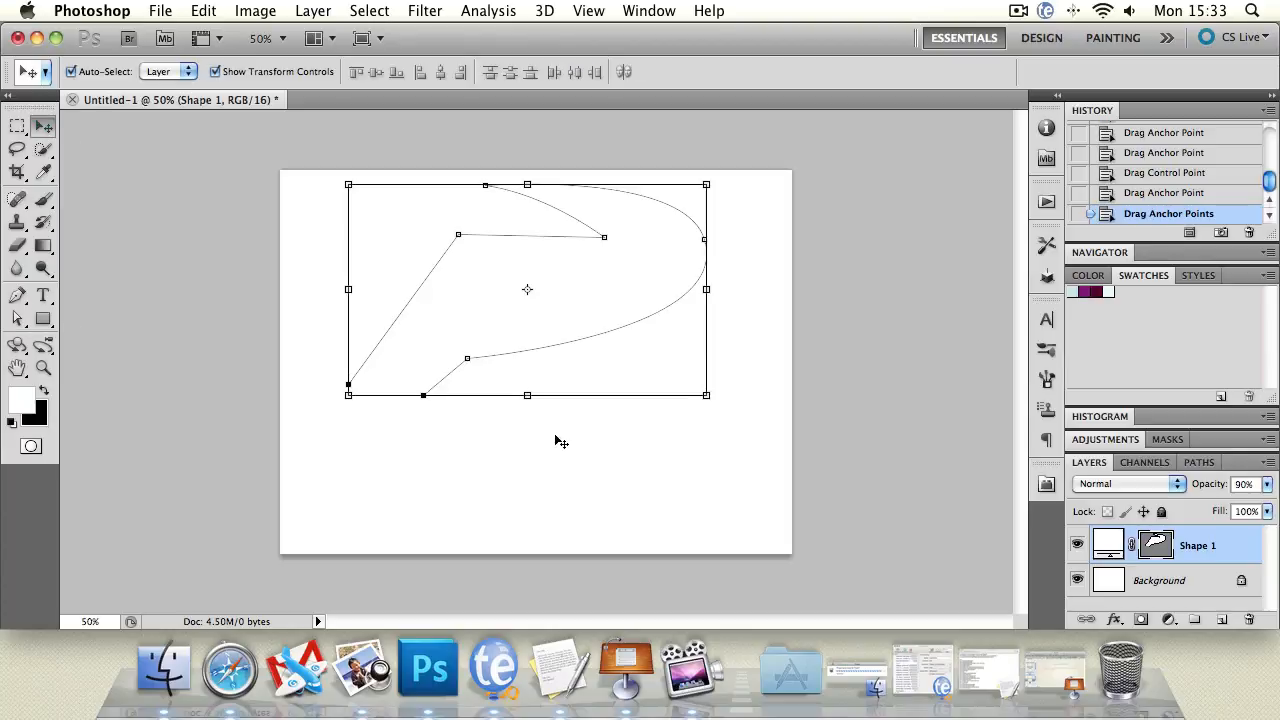
Delete the Shape 1 layer and bring up the File > Open dialog.
key(Delete)
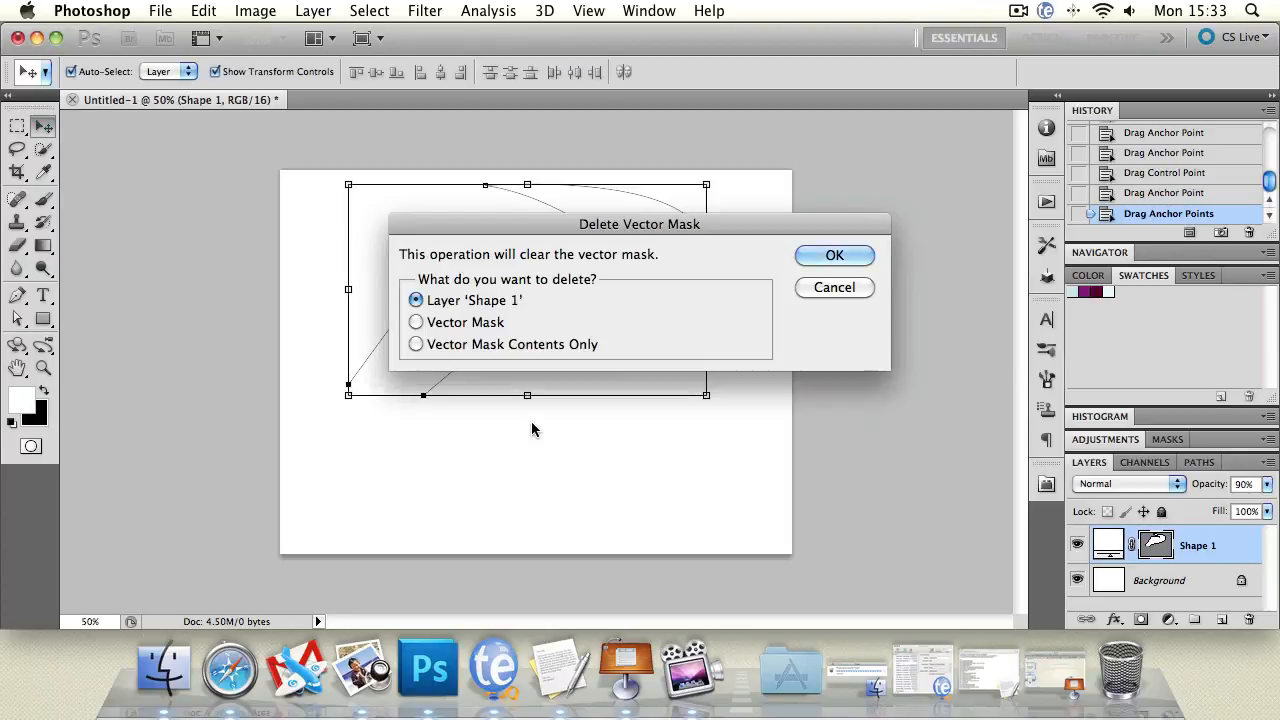
click(818, 254)
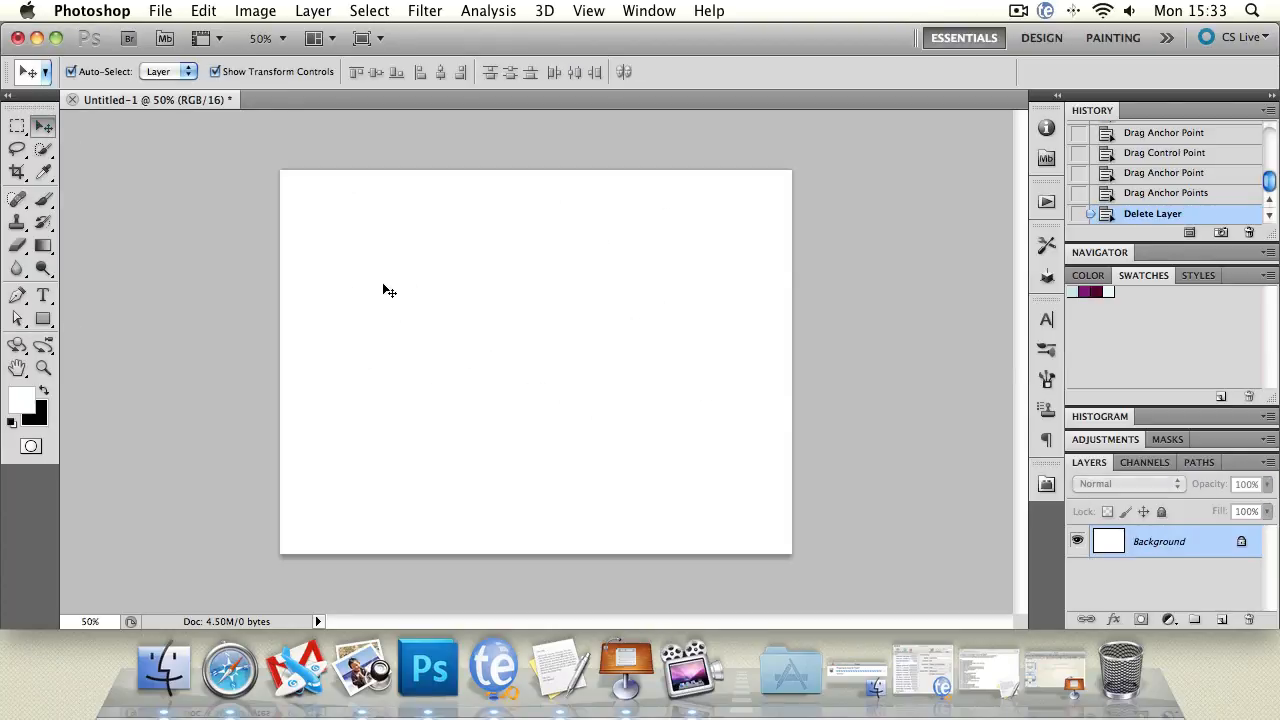
click(18, 295)
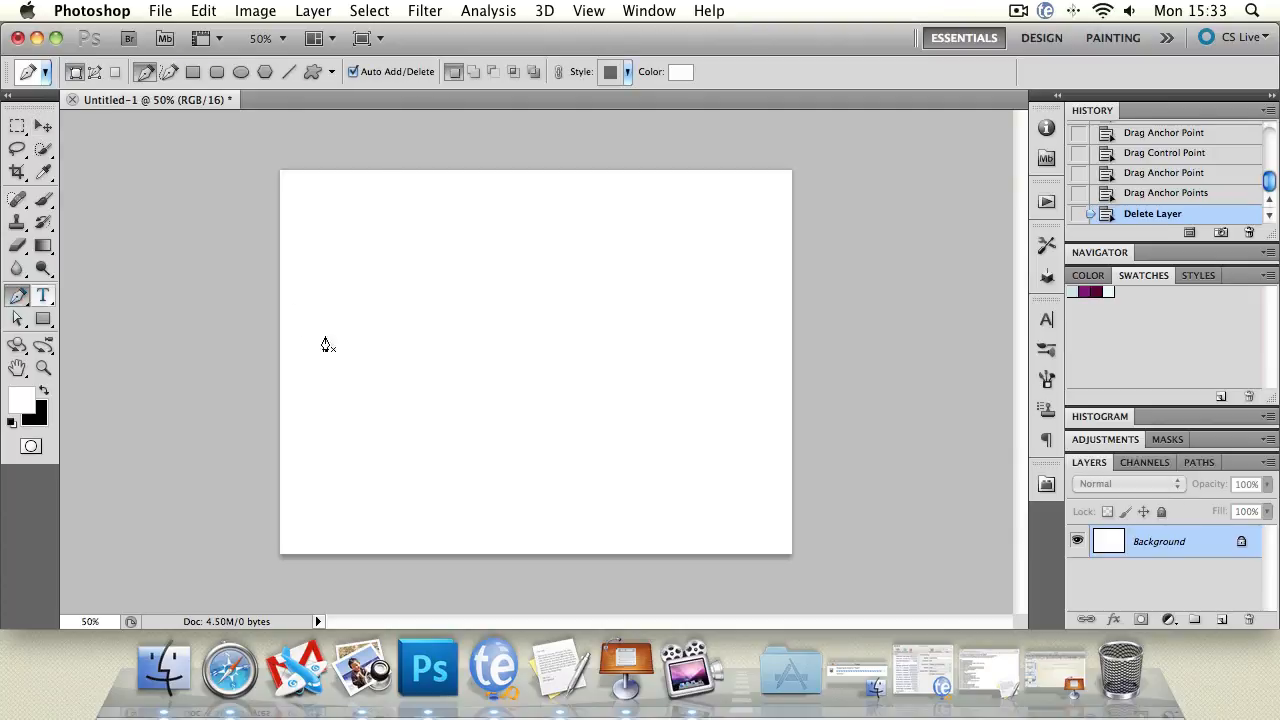
click(162, 11)
click(186, 55)
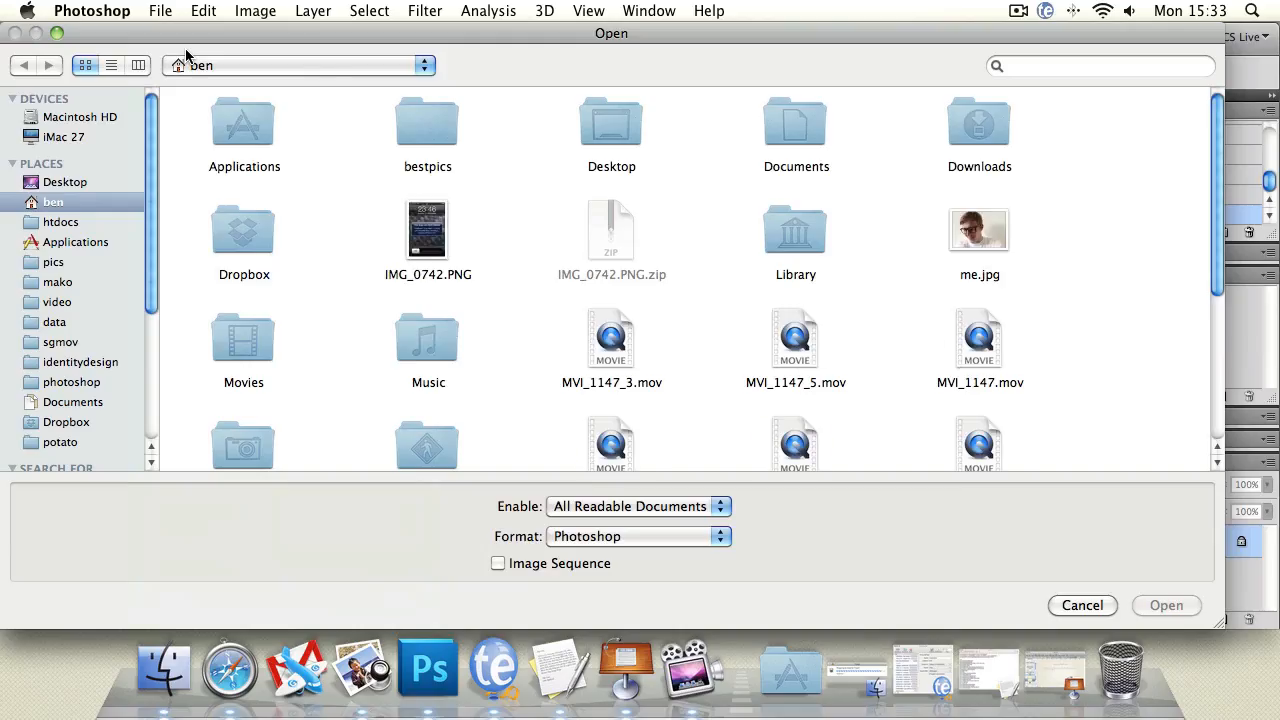
Open defender.psd from the photoshop folder.
click(68, 383)
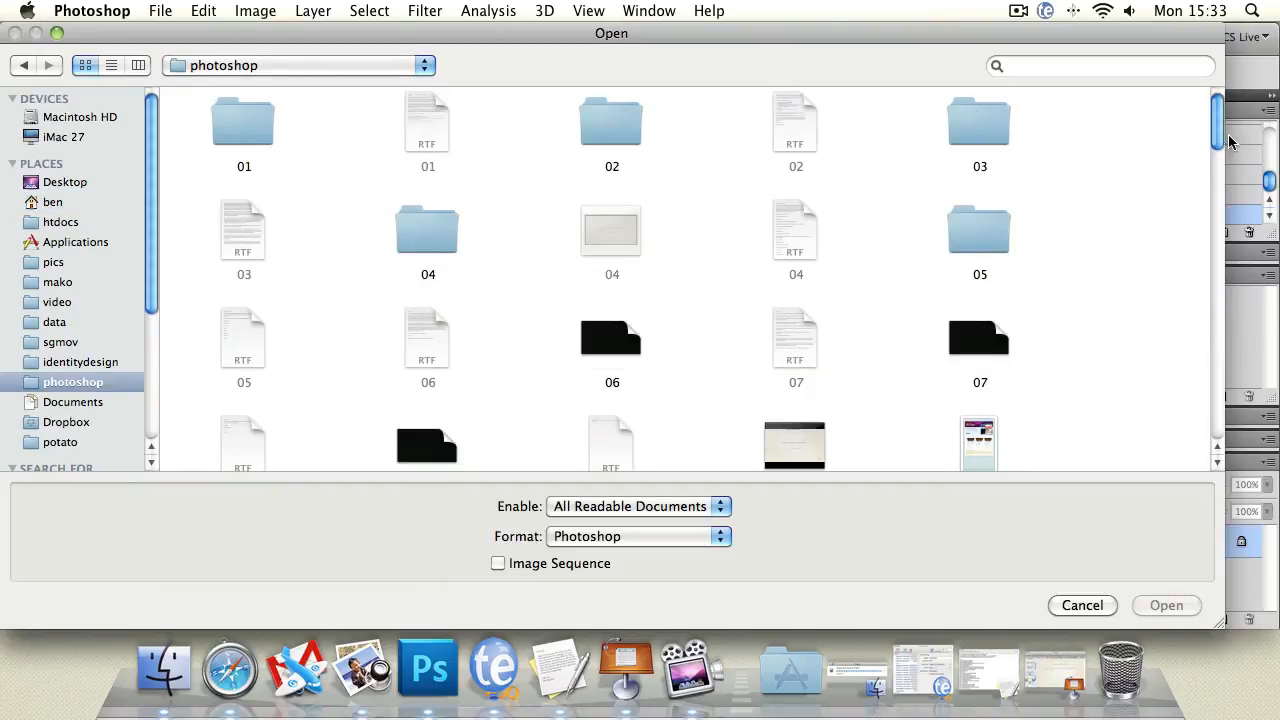
mouse_move(1218, 140)
mouse_down()
mouse_move(1216, 216)
mouse_move(1120, 250)
mouse_move(1017, 240)
mouse_up()
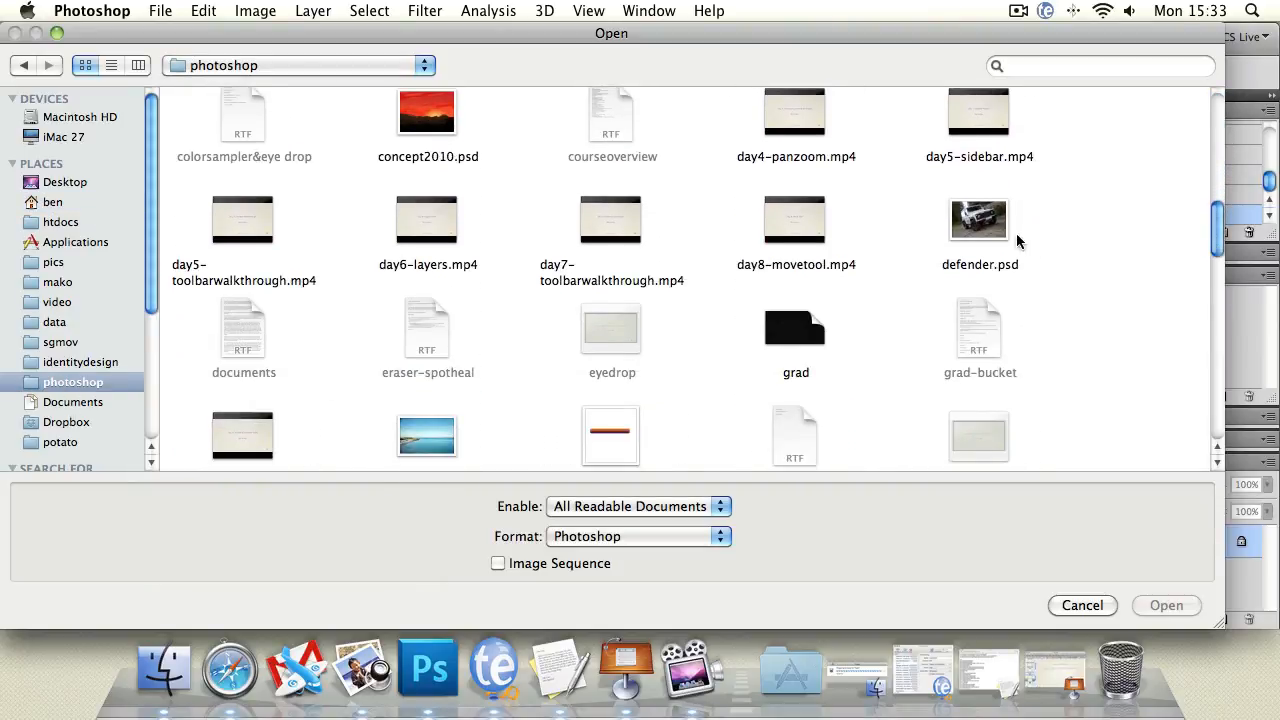
double_click(969, 230)
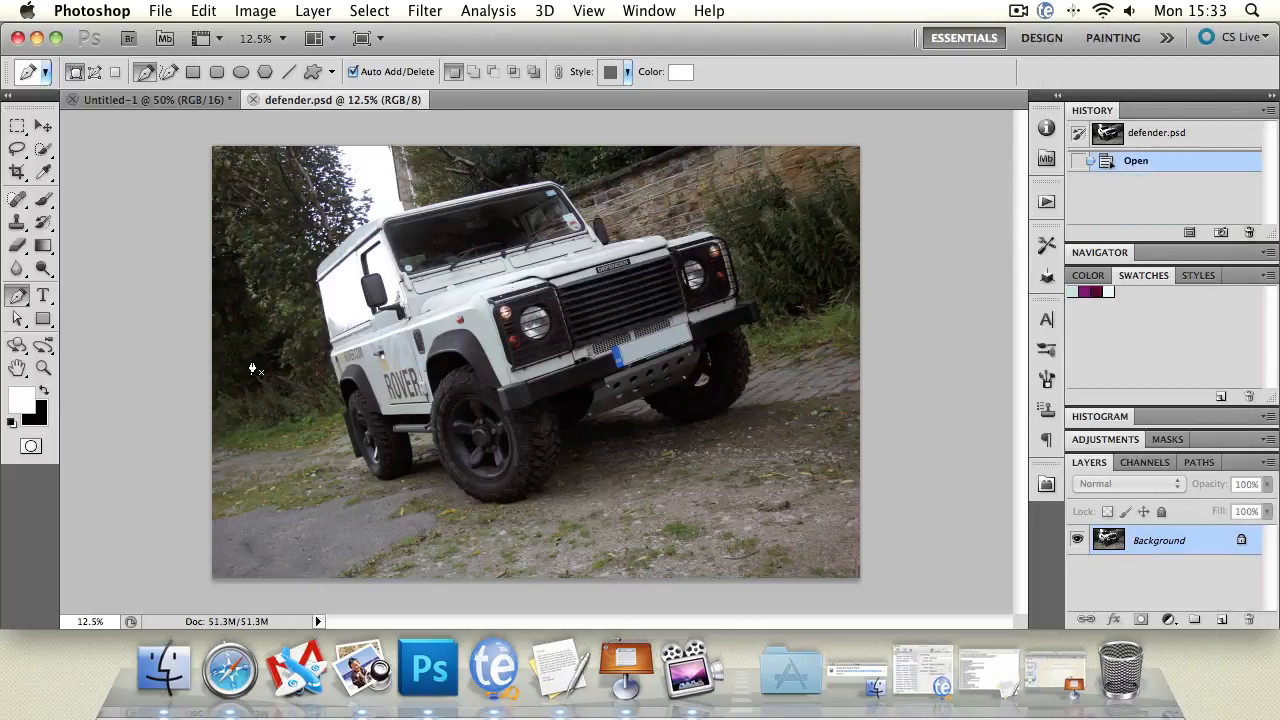
Convert the locked Background into an editable Layer 0.
click(45, 369)
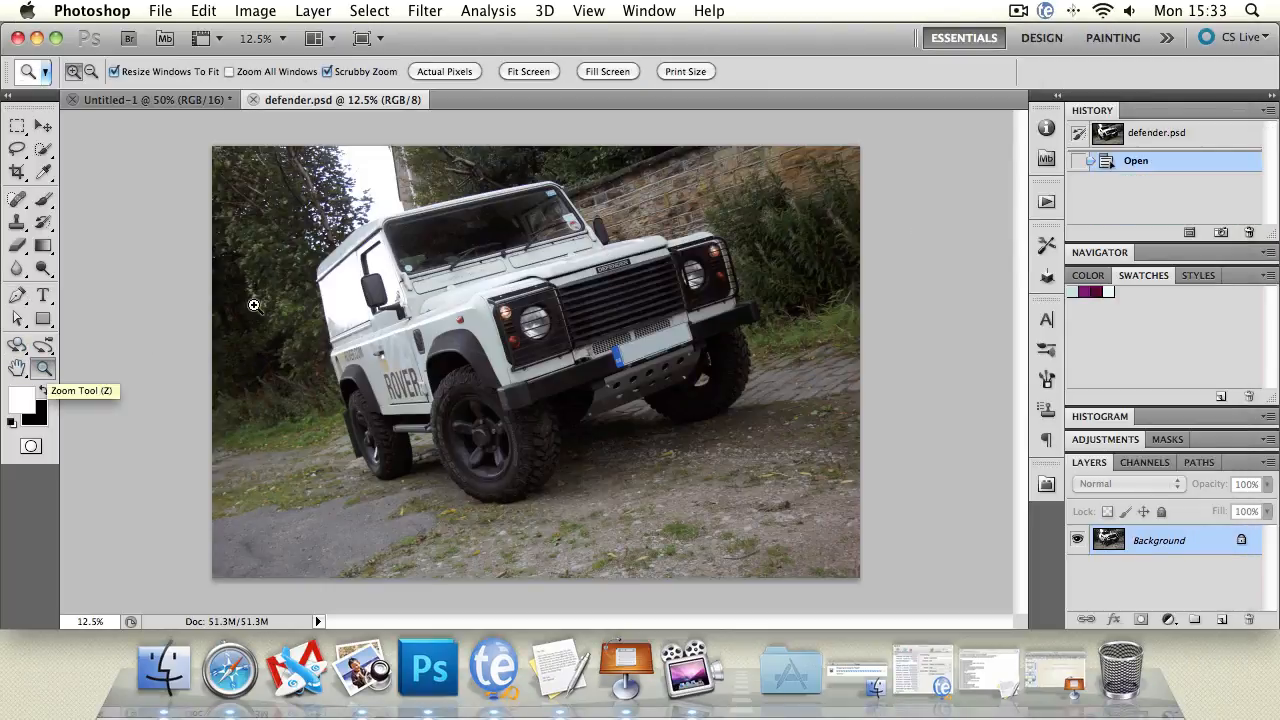
double_click(1228, 546)
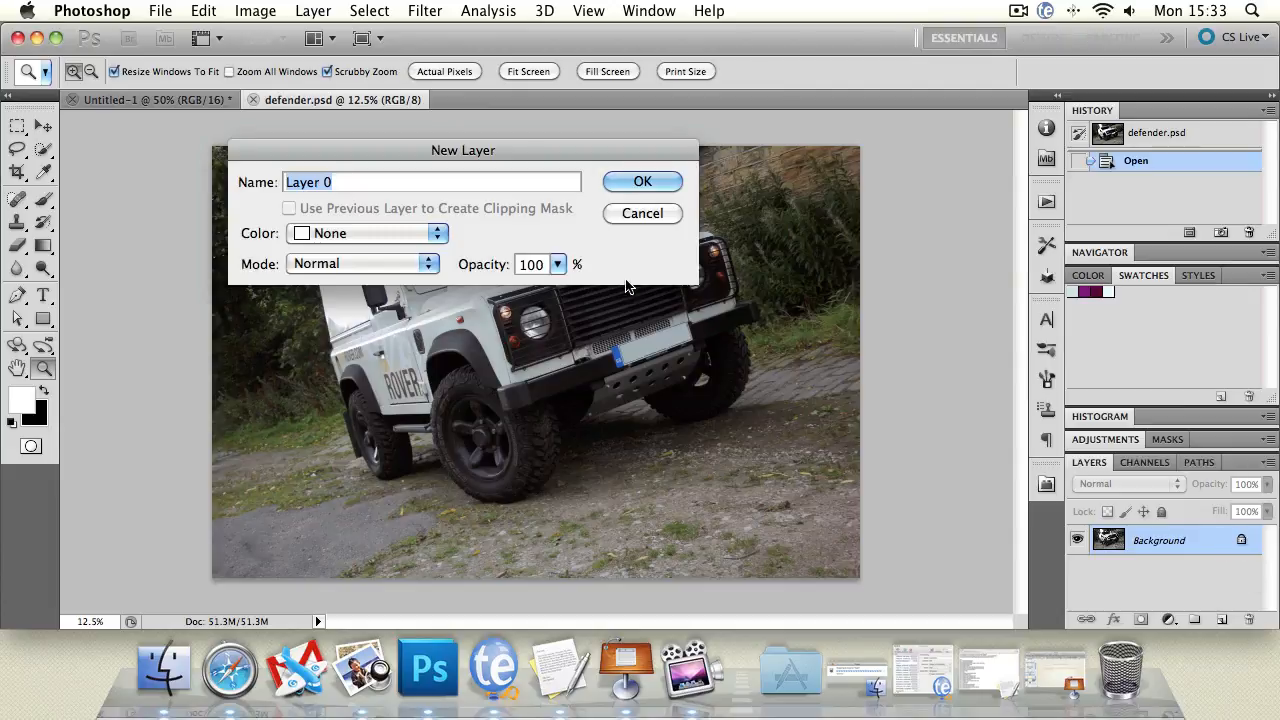
click(638, 177)
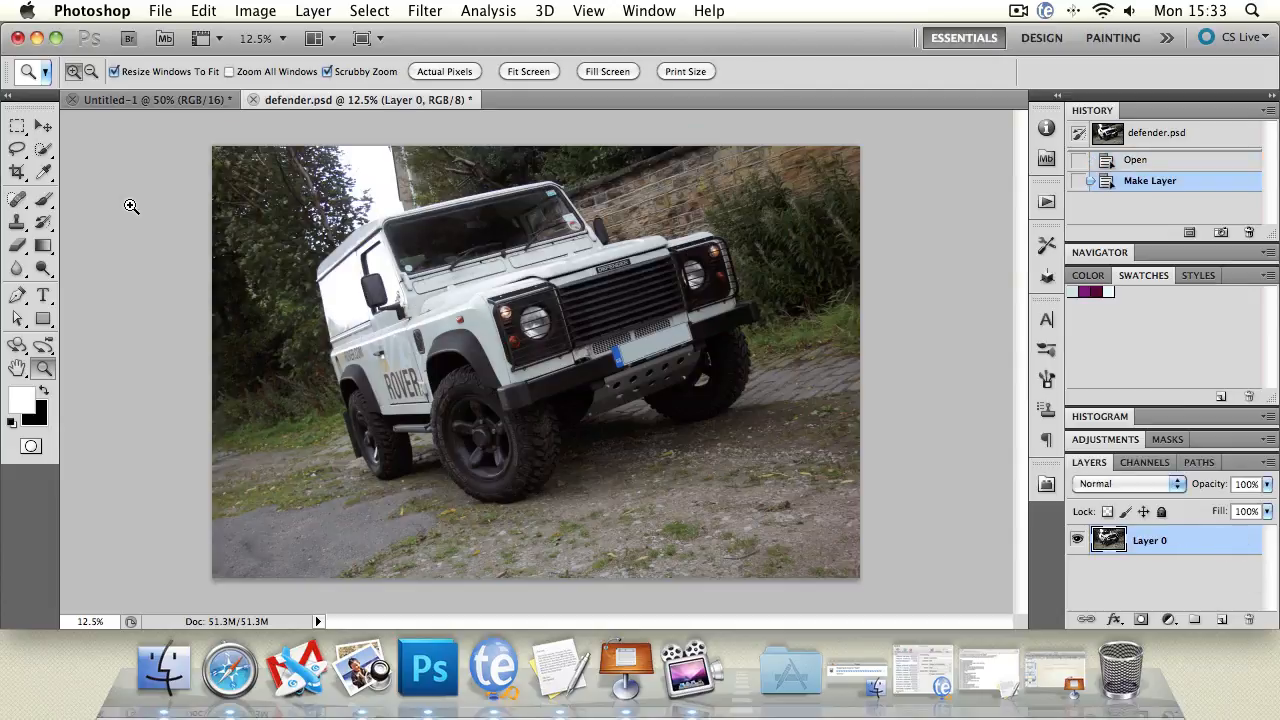
Zoom in and pan to frame the truck's door, mirror and roof edge for tracing.
click(362, 336)
click(506, 325)
click(494, 328)
click(492, 329)
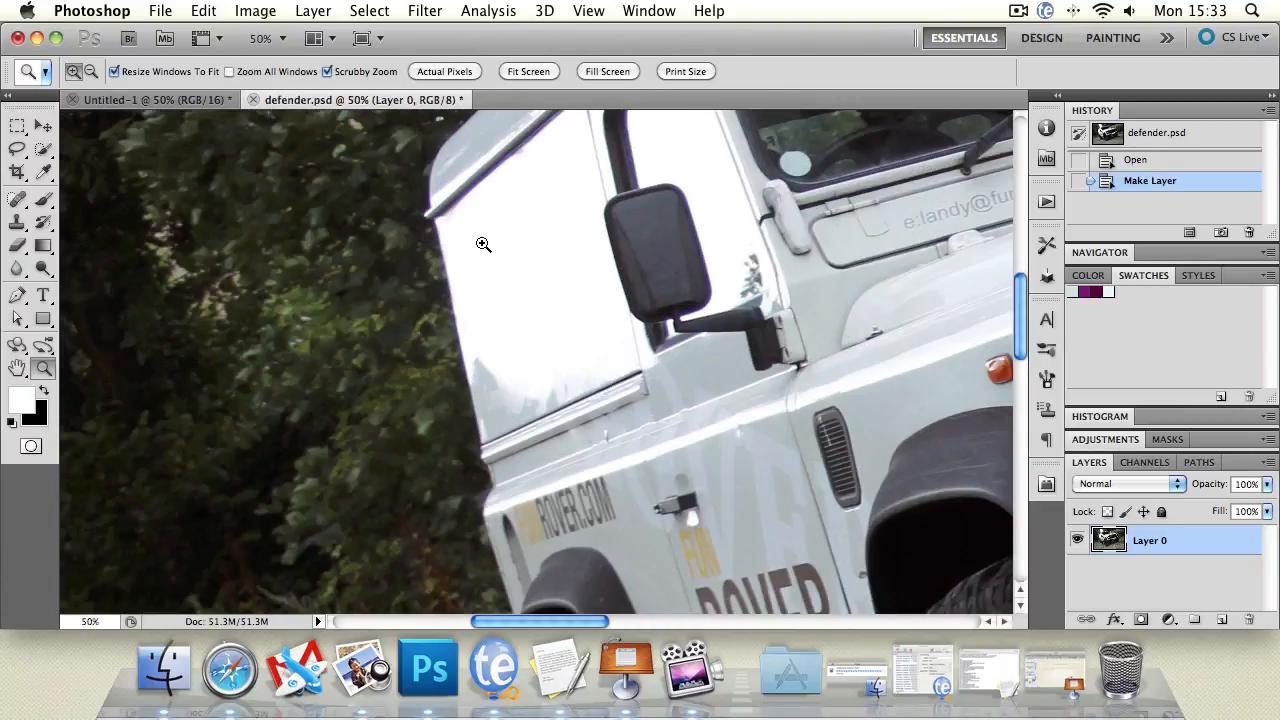
click(484, 245)
click(18, 368)
drag(318, 295, 303, 377)
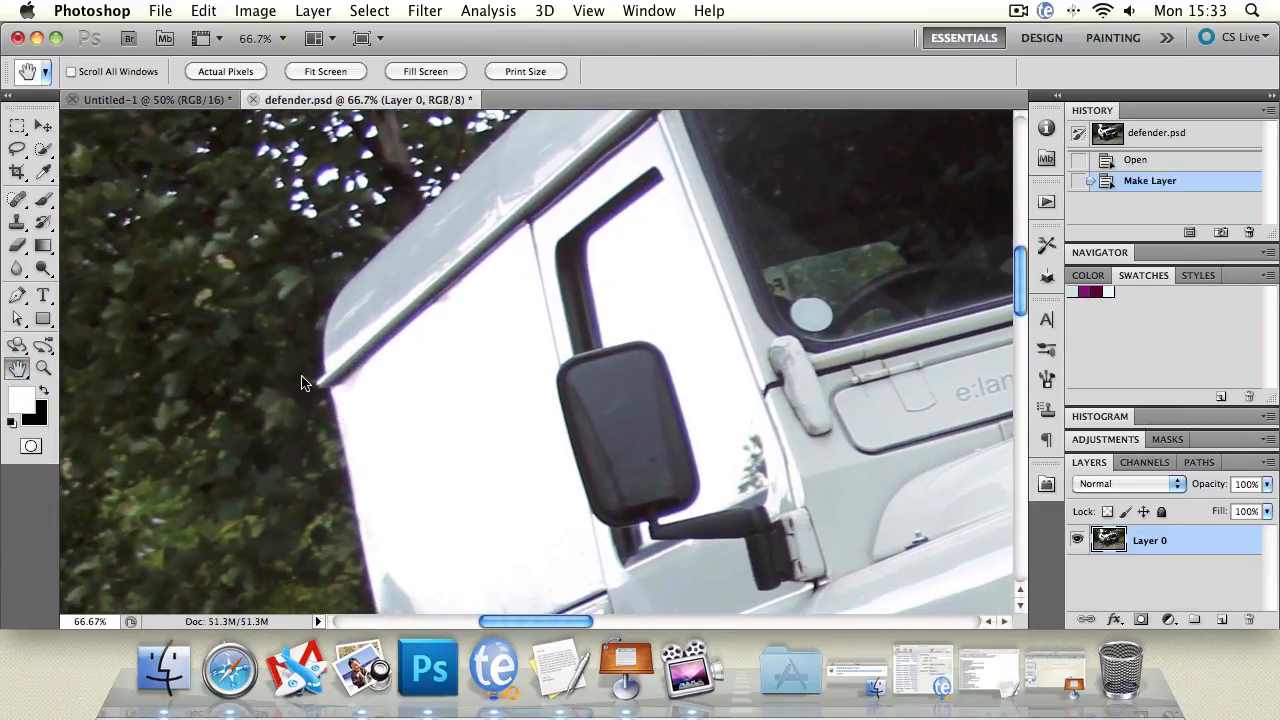
click(17, 295)
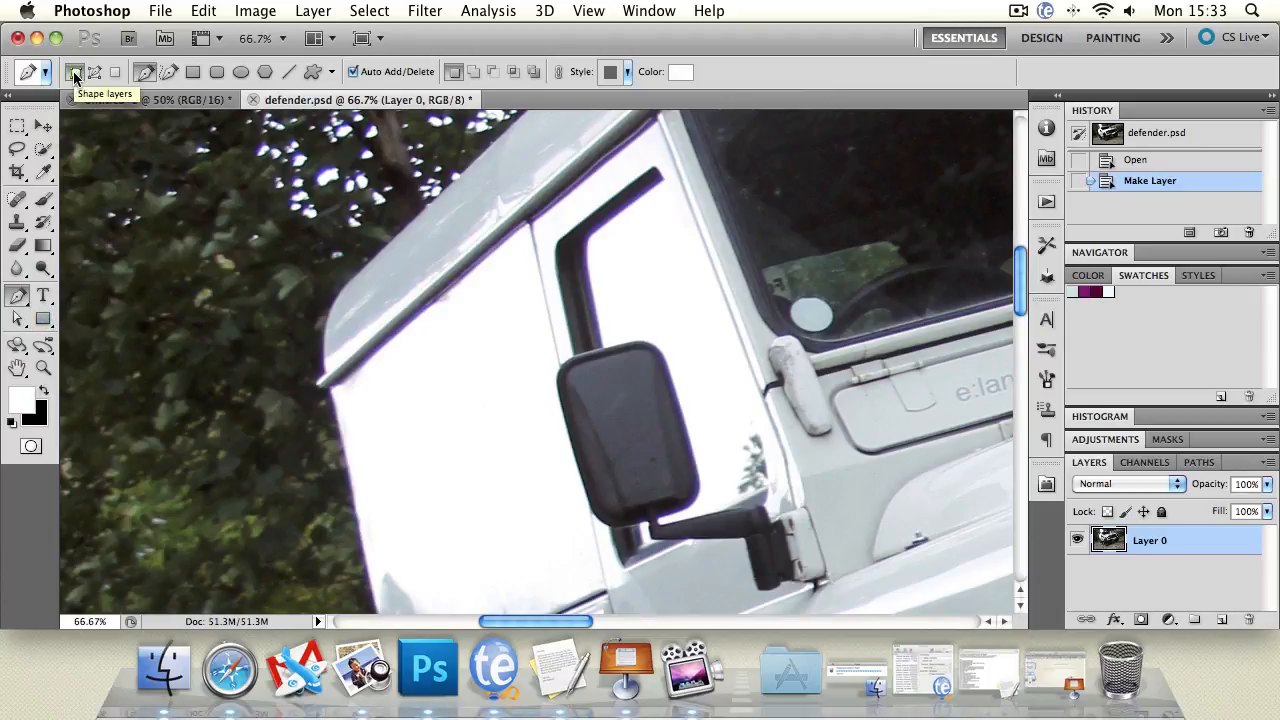
click(17, 368)
drag(510, 146, 423, 236)
drag(466, 167, 501, 100)
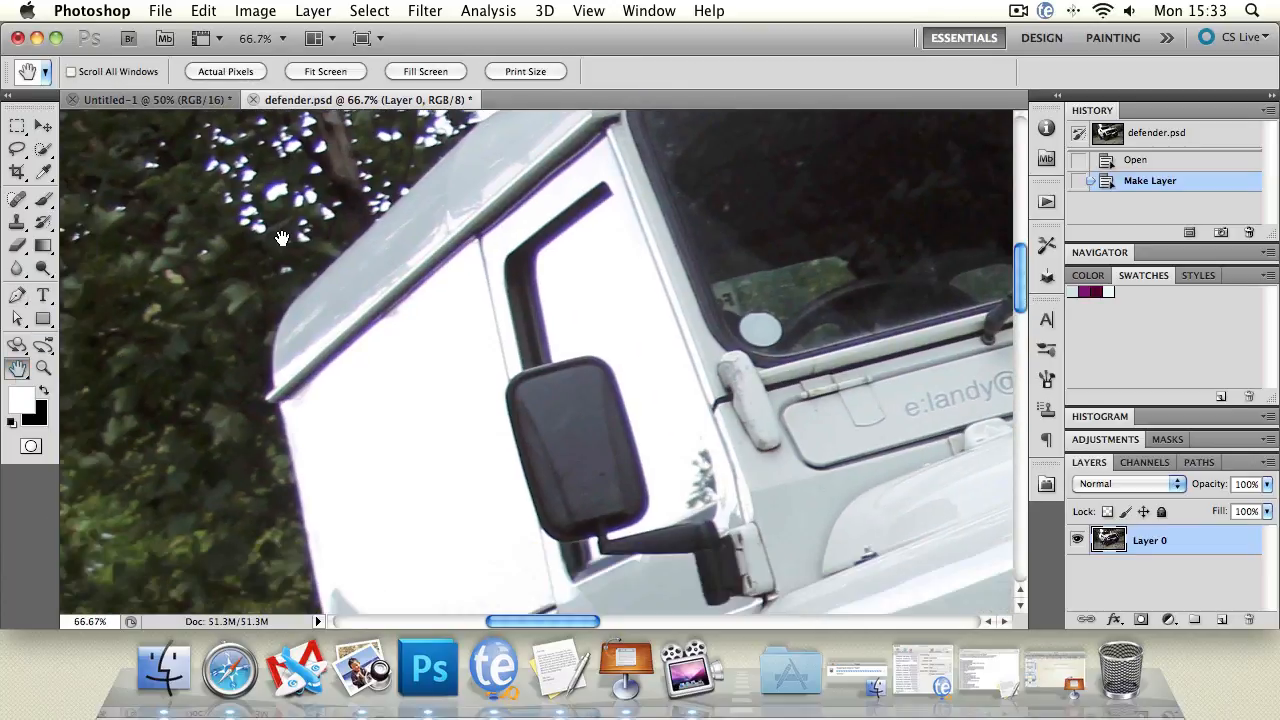
click(17, 294)
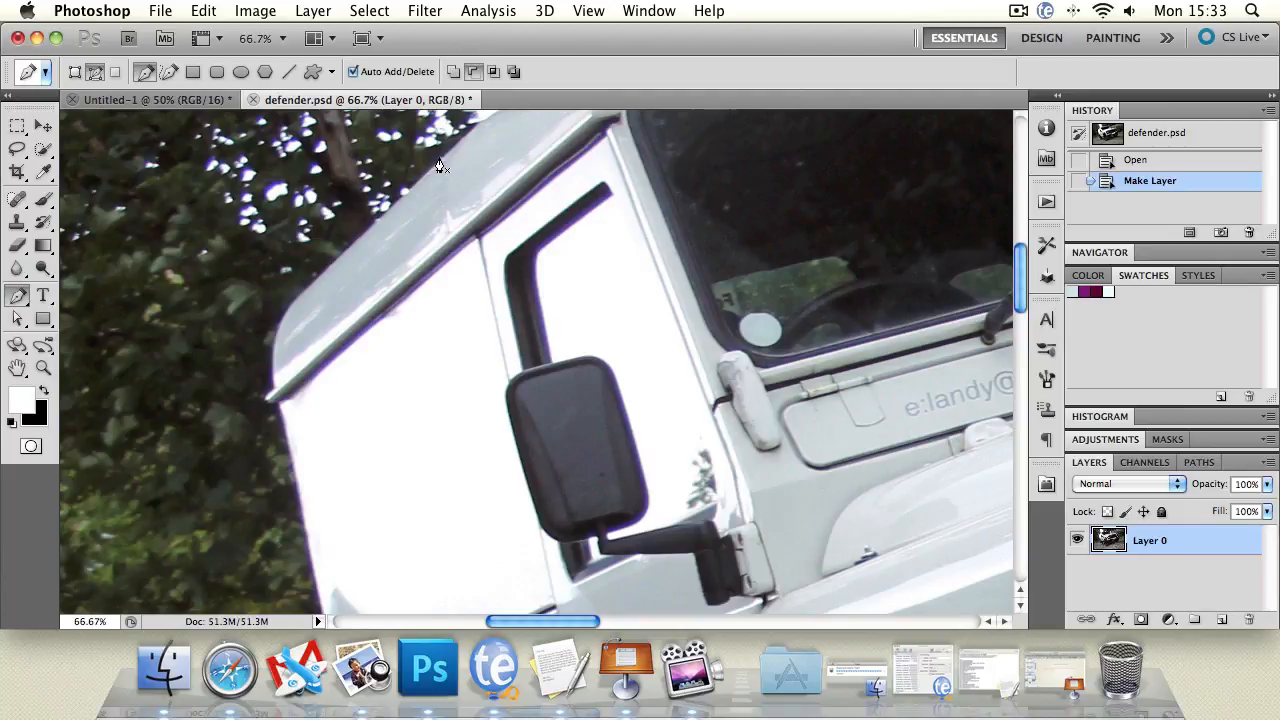
Start the path at the roof's rear corner and place anchors down the vehicle's rear edge.
click(438, 158)
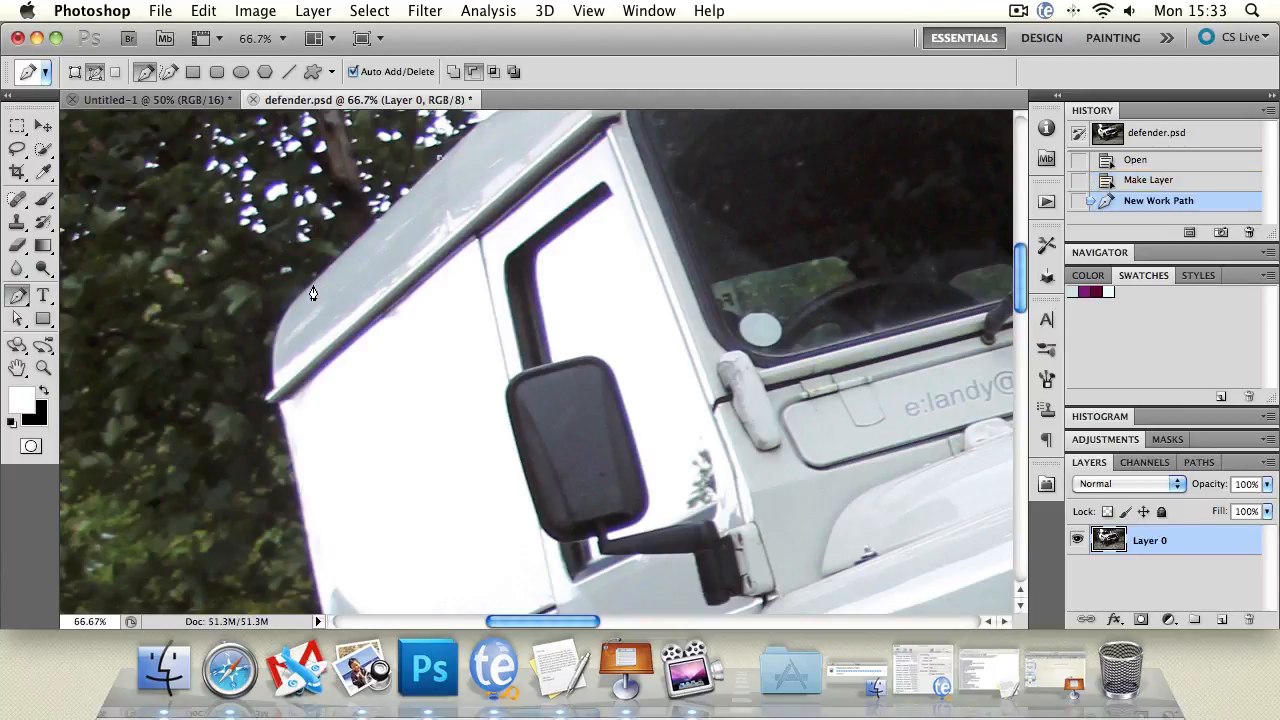
click(303, 292)
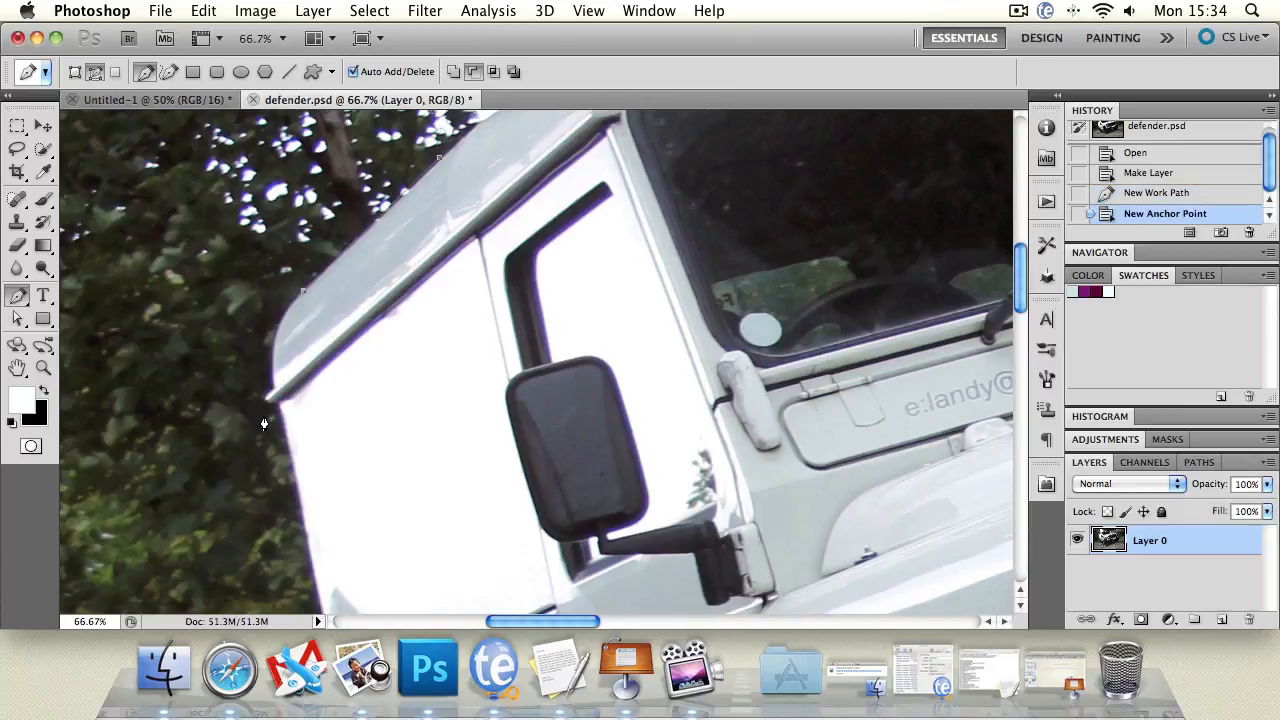
drag(274, 390, 282, 458)
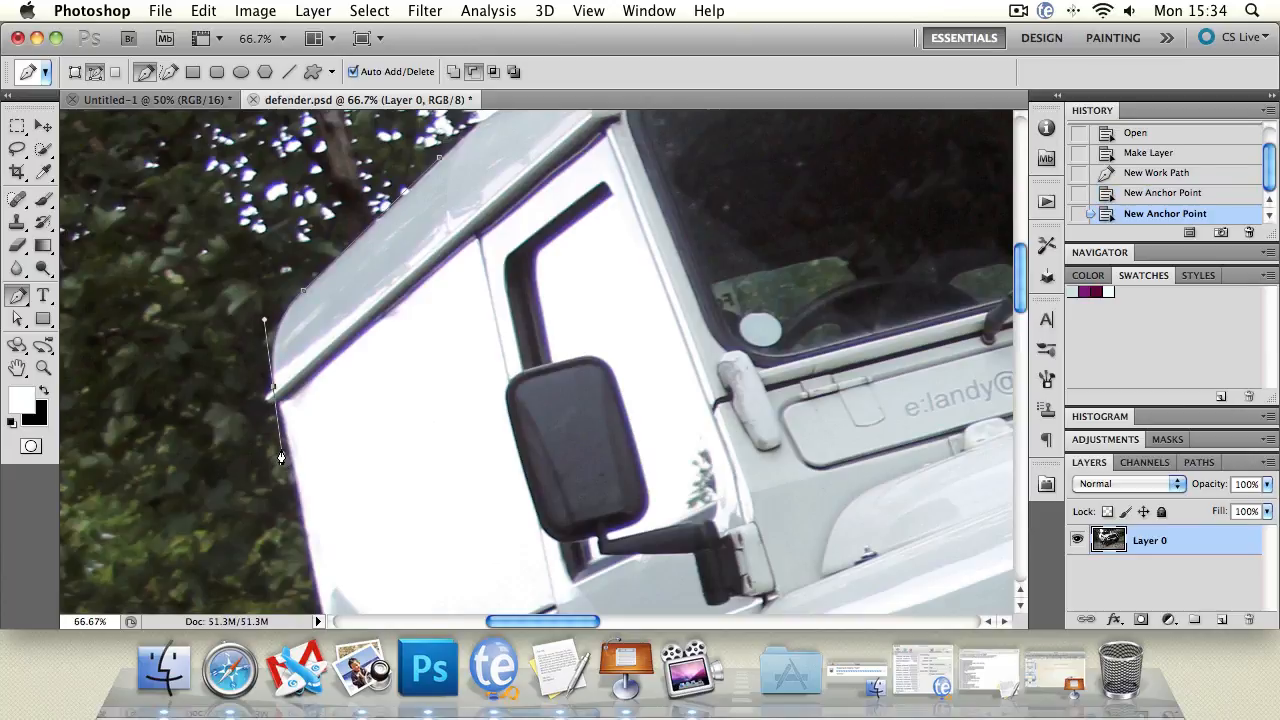
alt+click(272, 390)
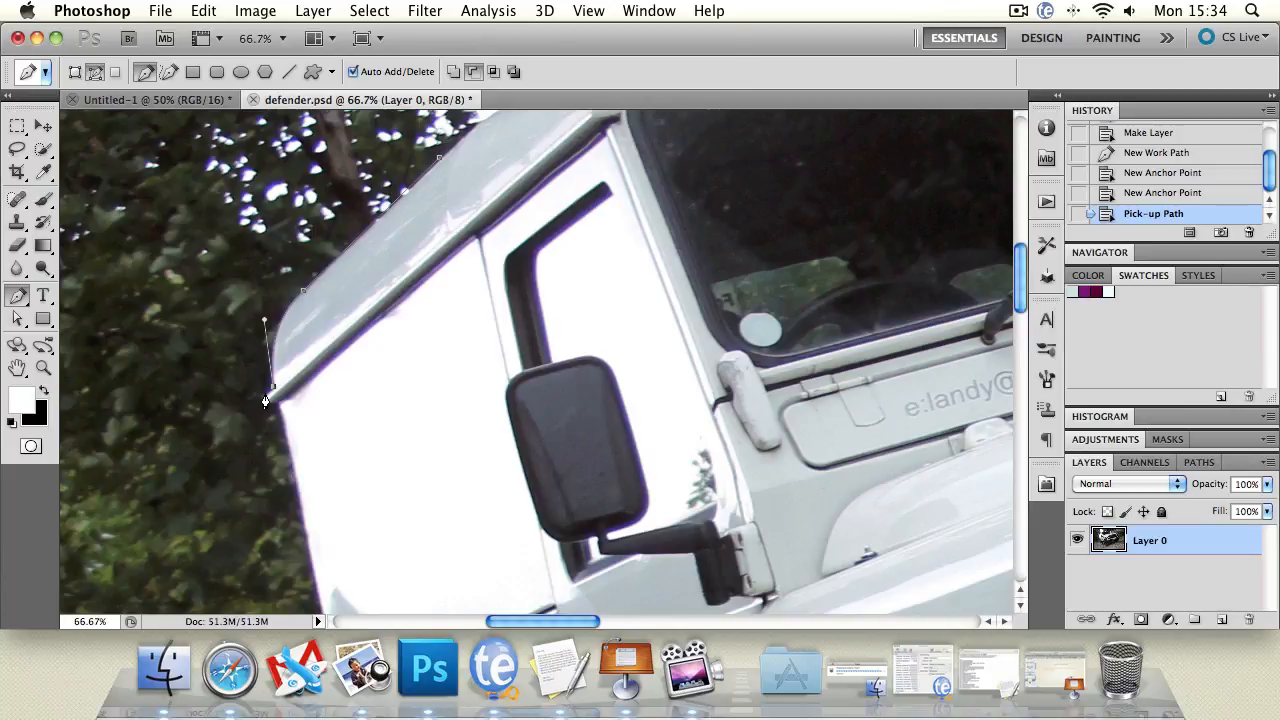
click(266, 406)
click(266, 408)
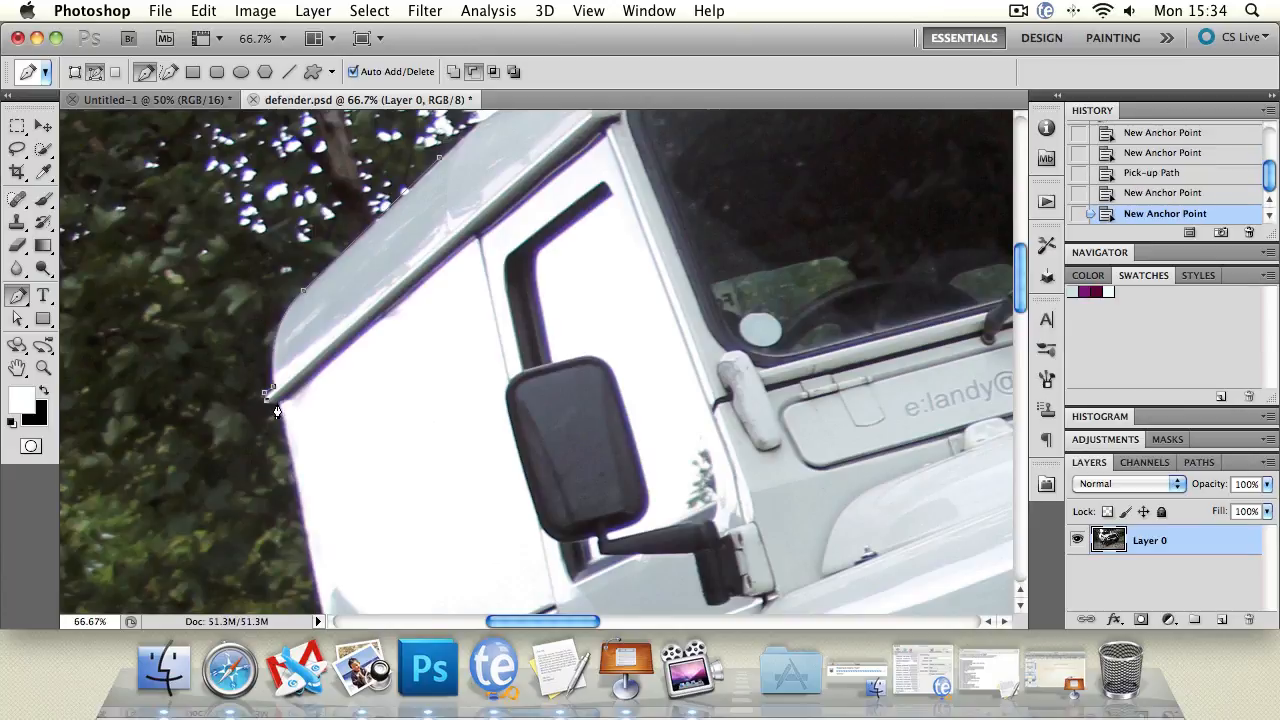
click(279, 413)
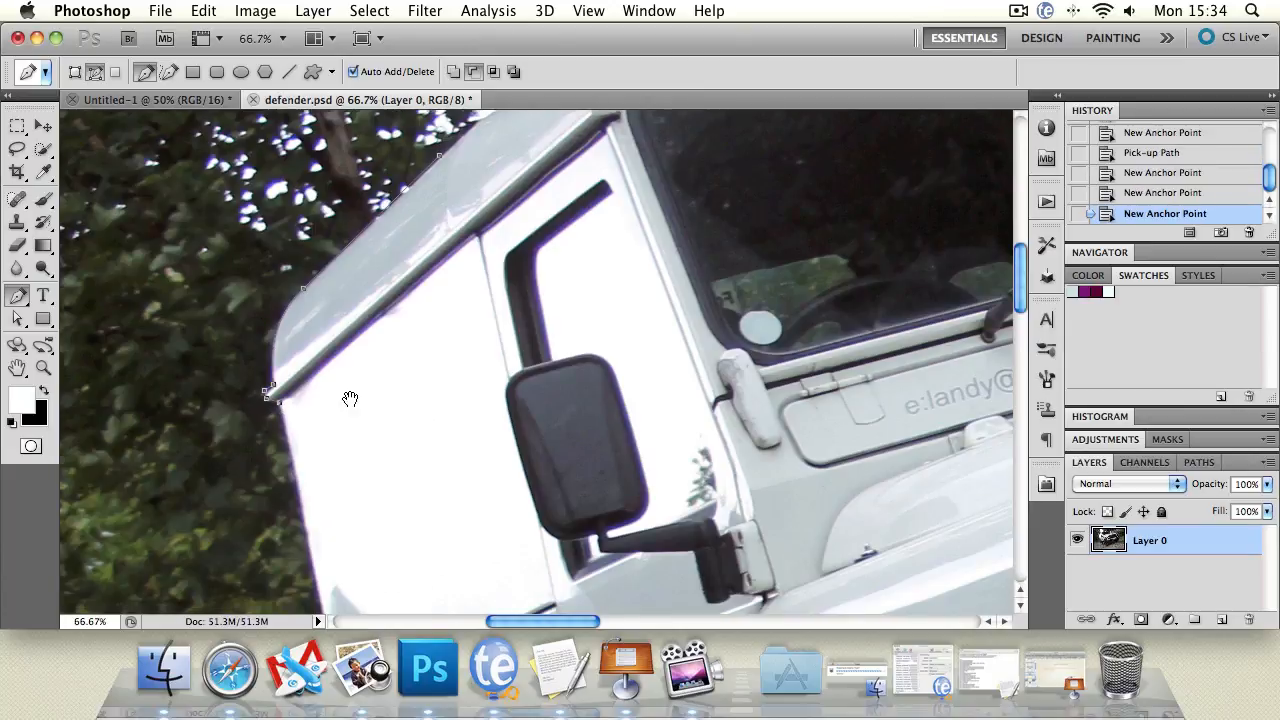
drag(349, 394, 338, 179)
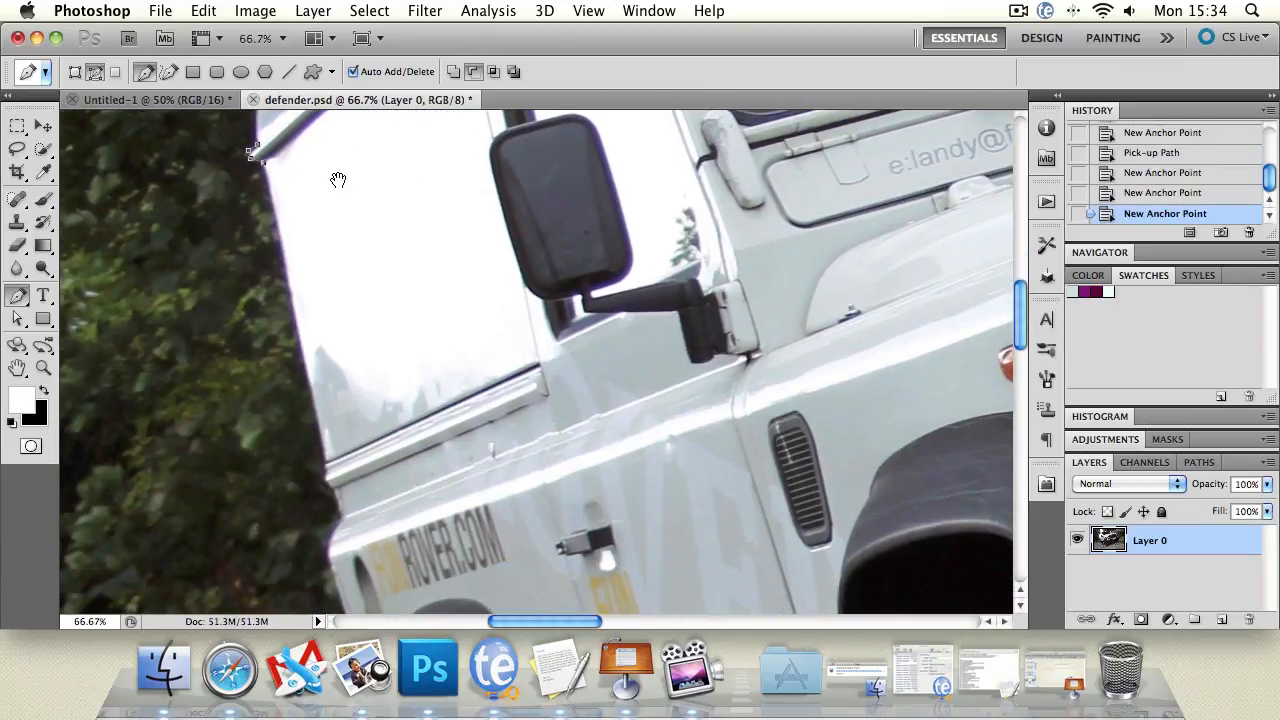
click(329, 469)
click(324, 468)
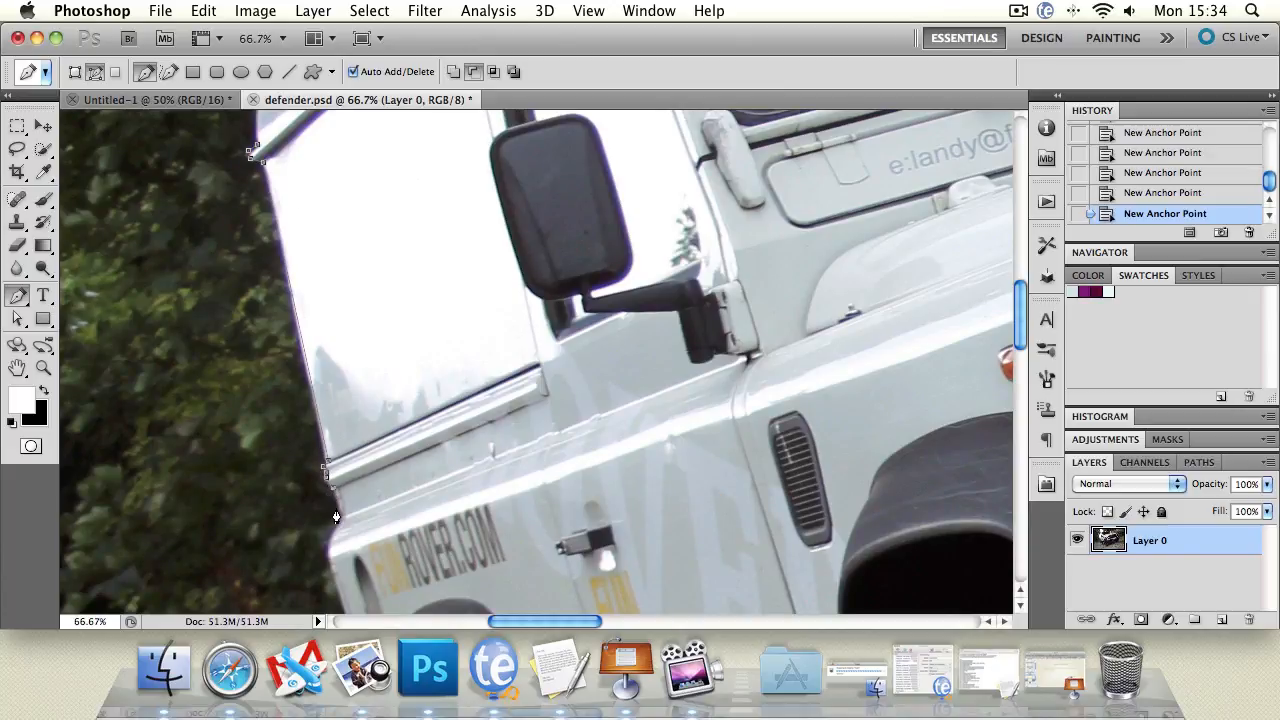
Continue anchors past the lower door to the wheel arch, then close the path at its start.
drag(336, 506, 296, 365)
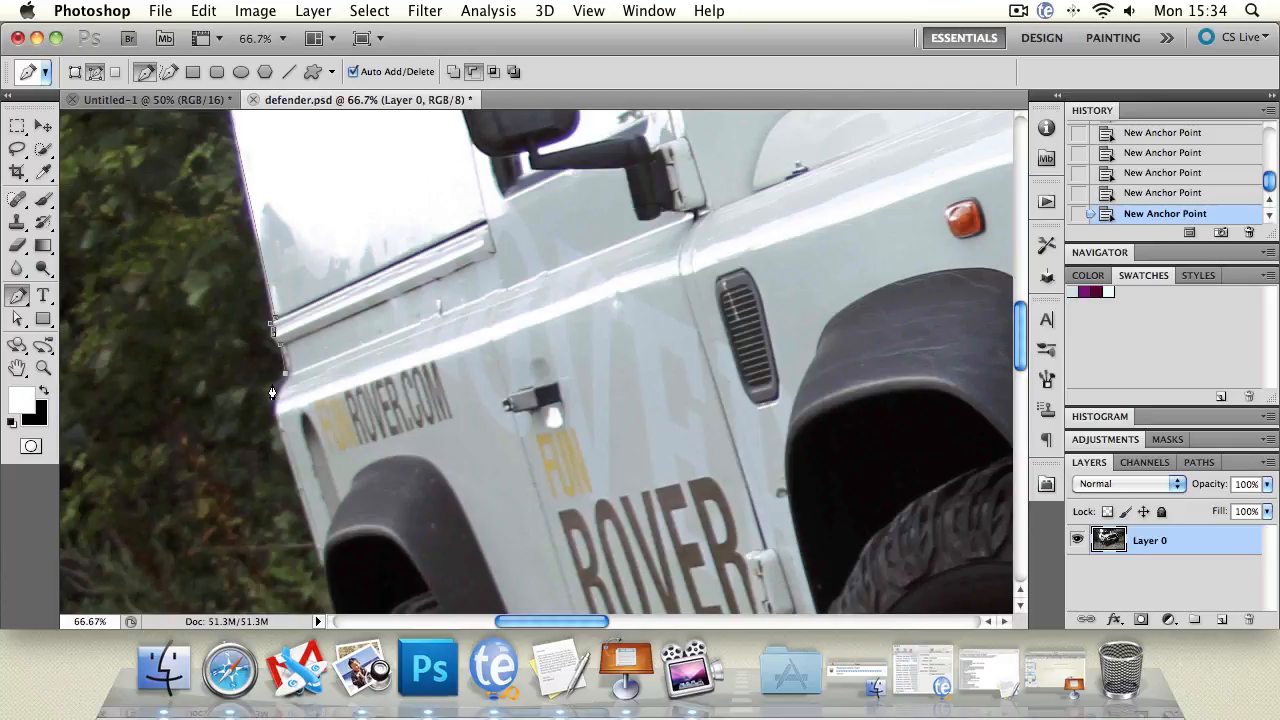
click(272, 384)
drag(270, 424, 276, 420)
click(320, 577)
drag(337, 543, 395, 541)
key(space)
drag(408, 267, 430, 445)
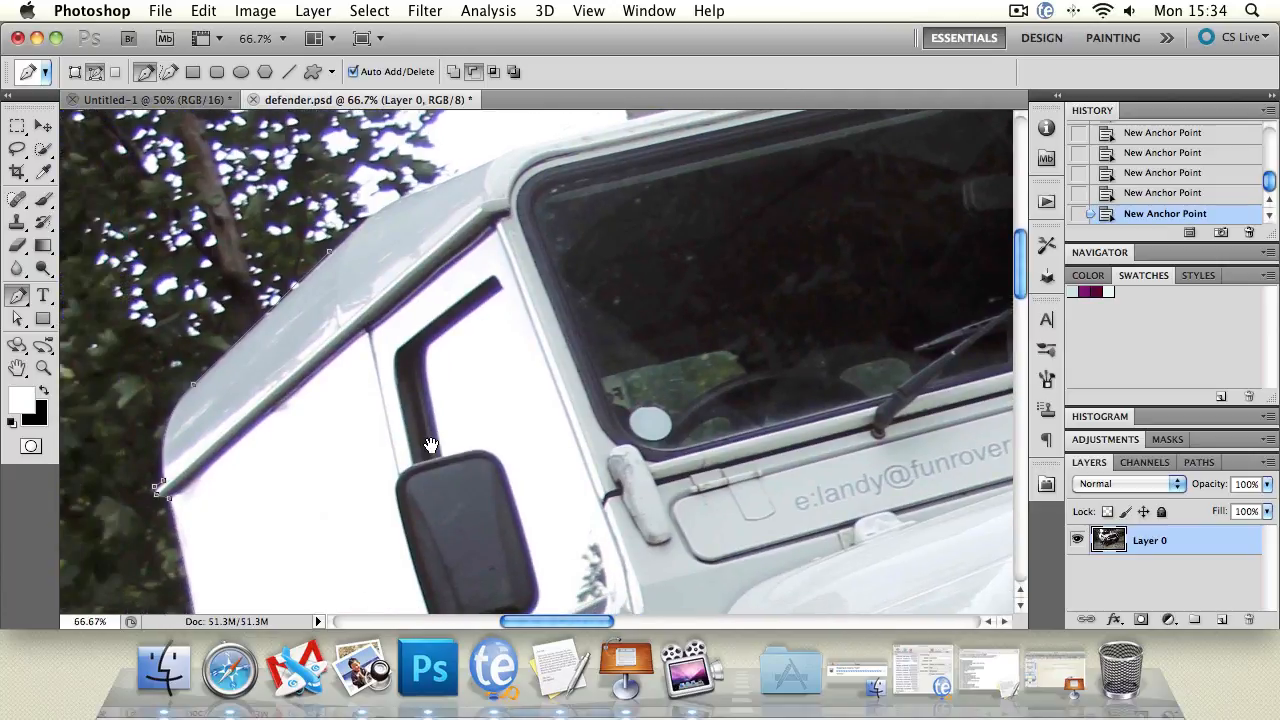
click(327, 254)
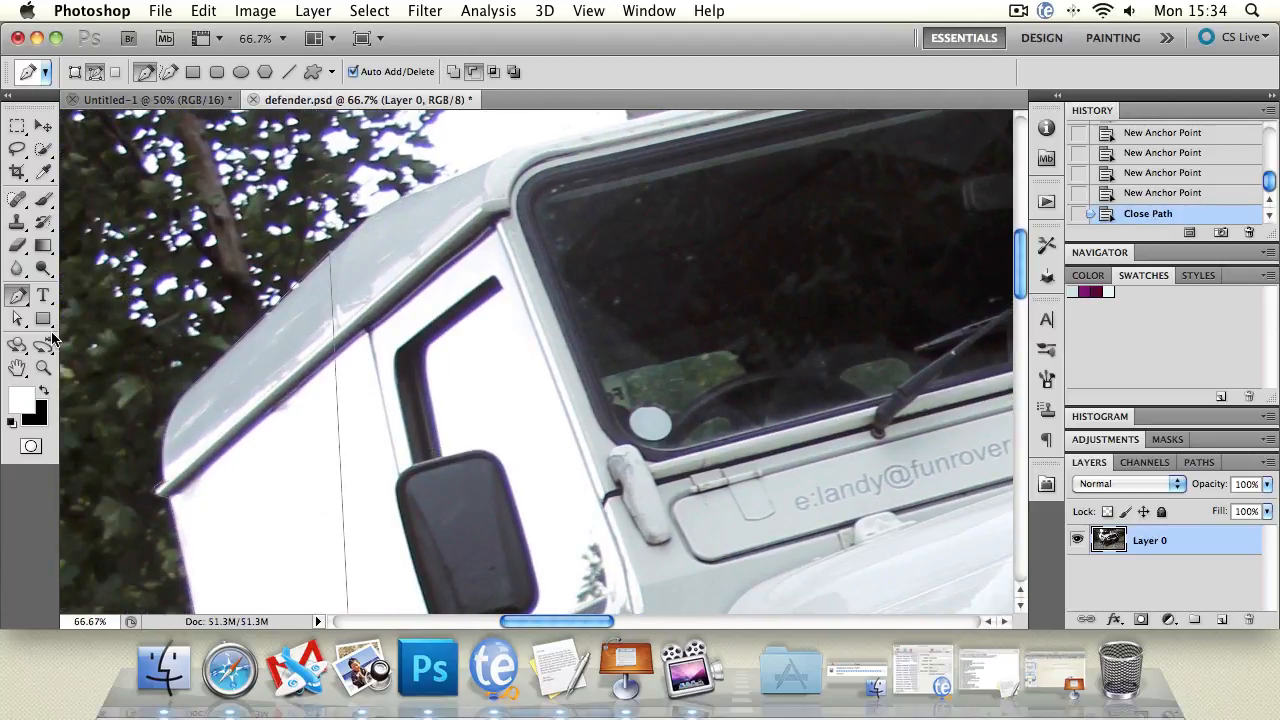
Zoom the view out to 33.3% to see the whole vehicle.
double_click(44, 368)
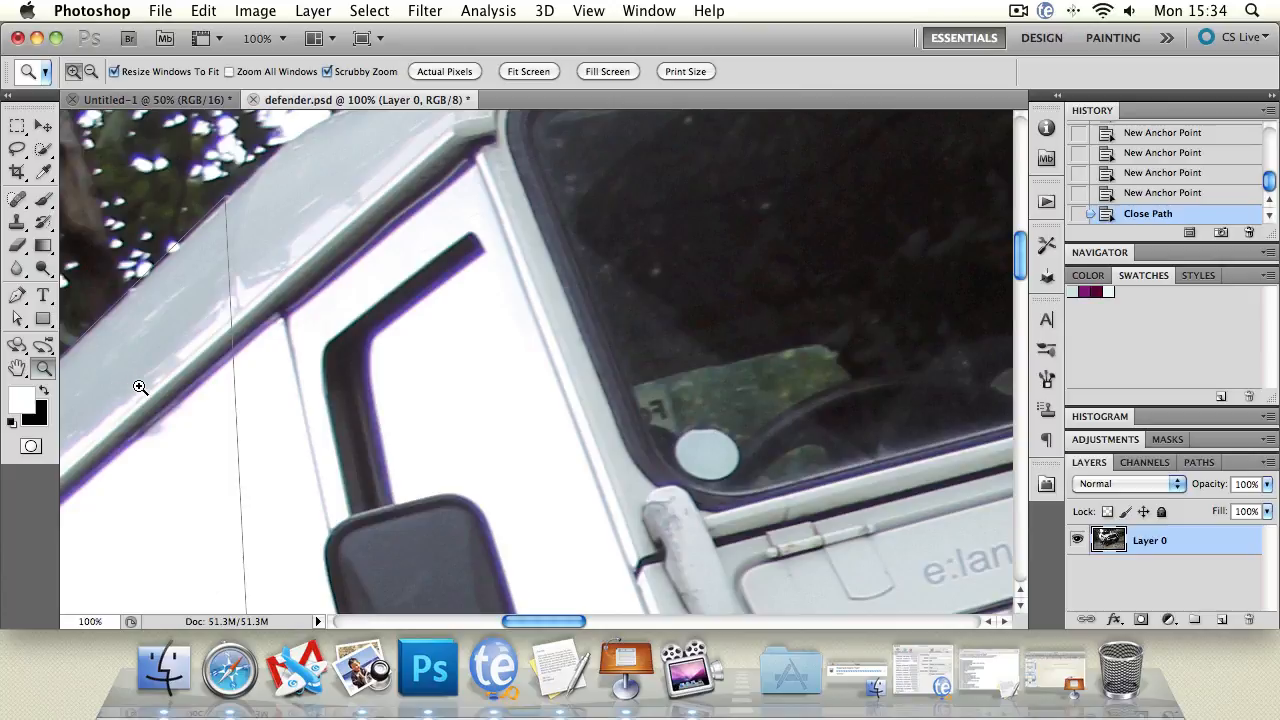
alt+click(199, 388)
alt+click(199, 383)
alt+click(194, 408)
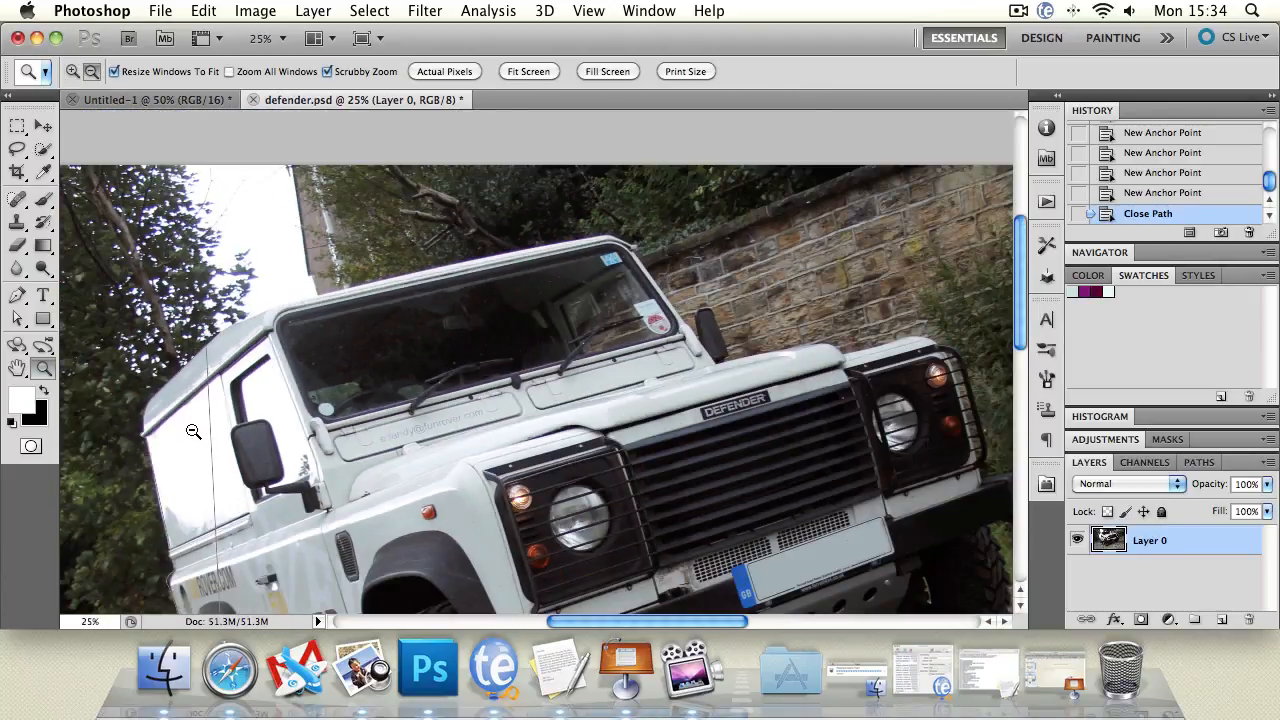
alt+click(189, 428)
click(185, 455)
click(180, 481)
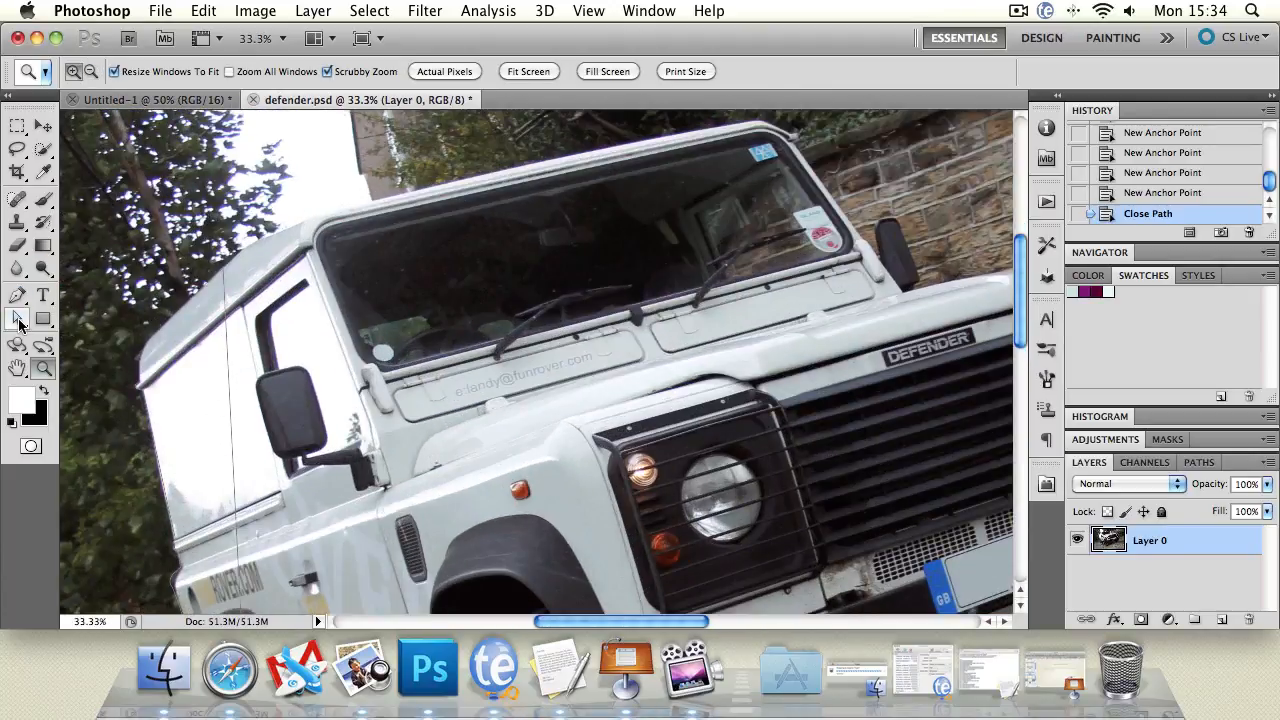
Nudge the path slightly left, then adjust its top corner and left-side anchor points.
drag(18, 322, 100, 317)
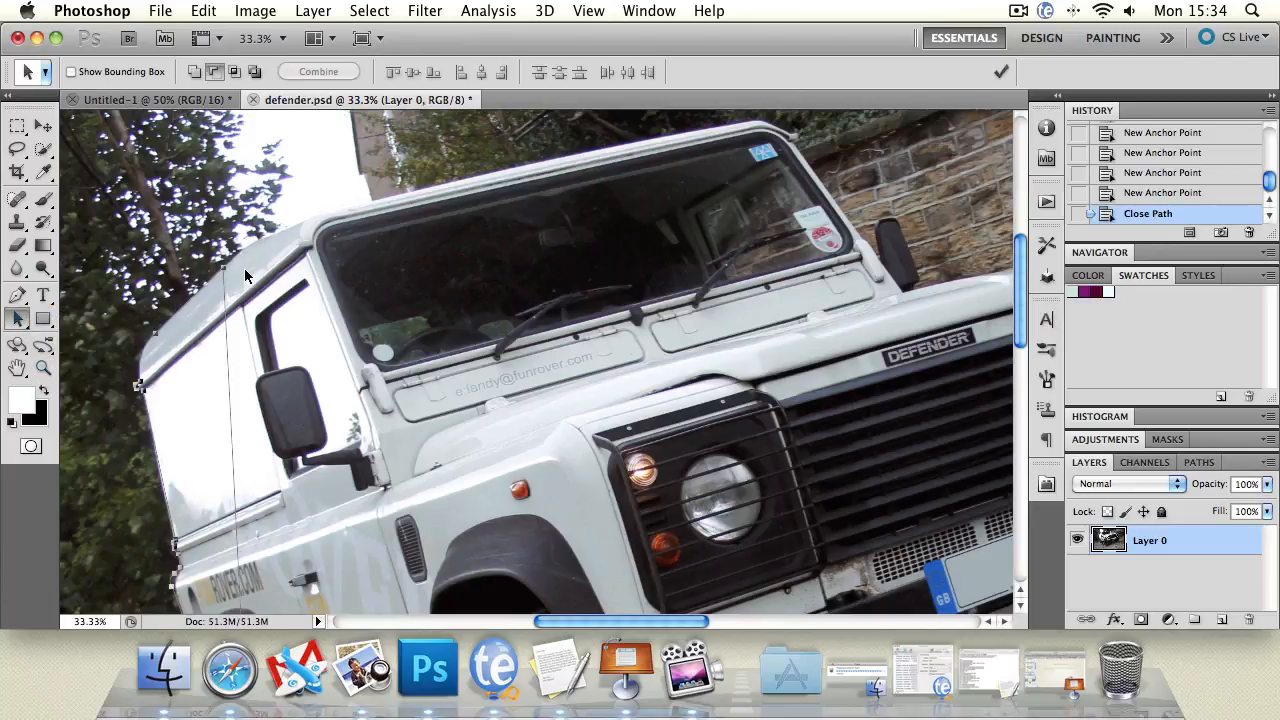
drag(221, 267, 217, 267)
drag(17, 318, 88, 340)
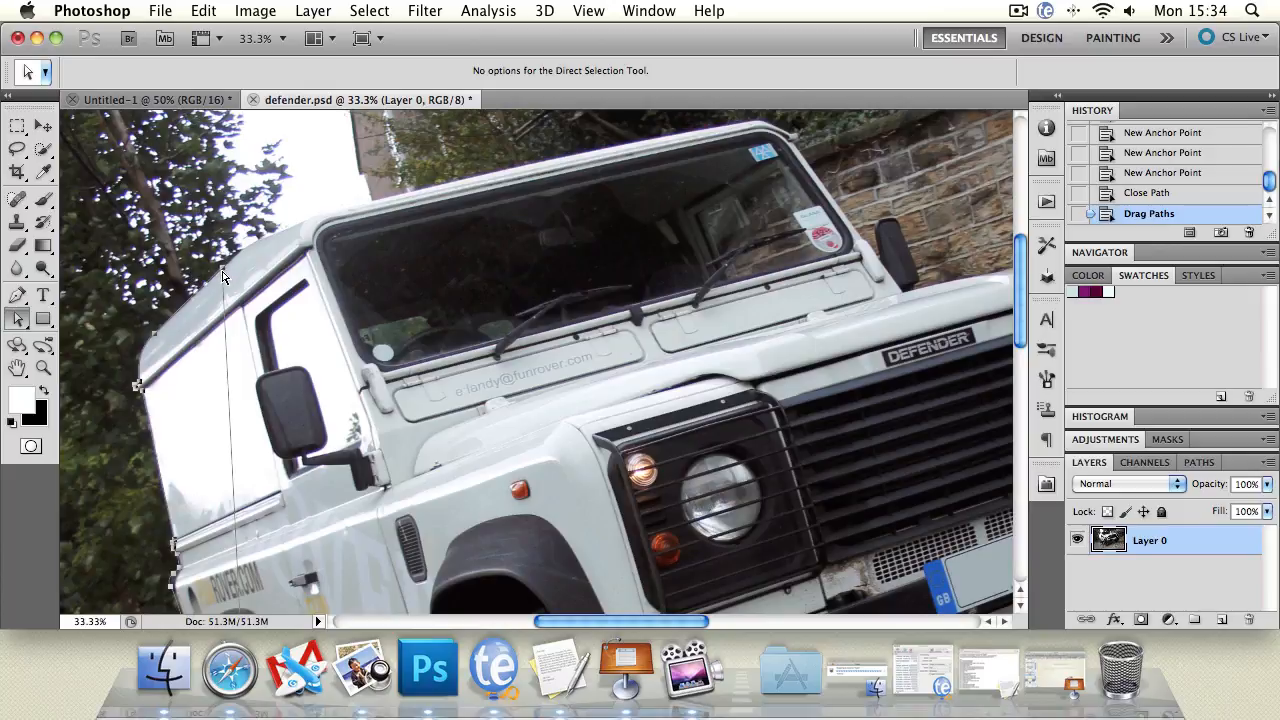
drag(222, 276, 224, 274)
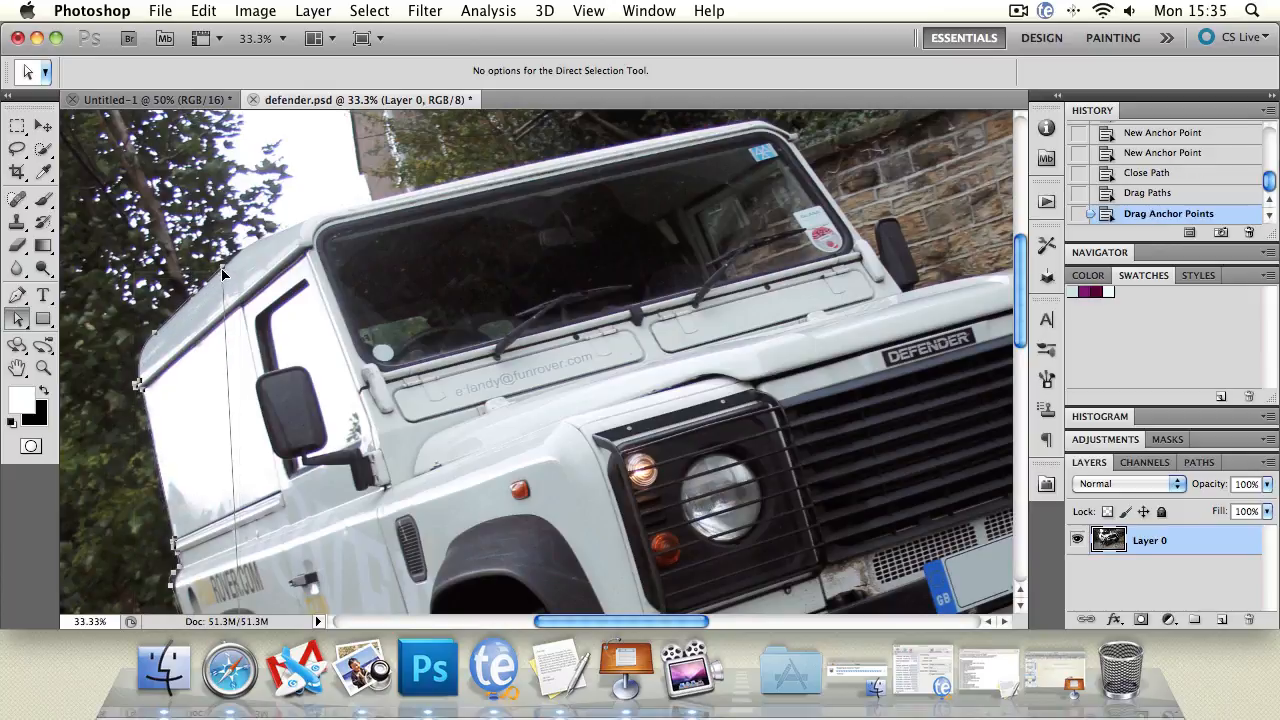
drag(138, 385, 136, 390)
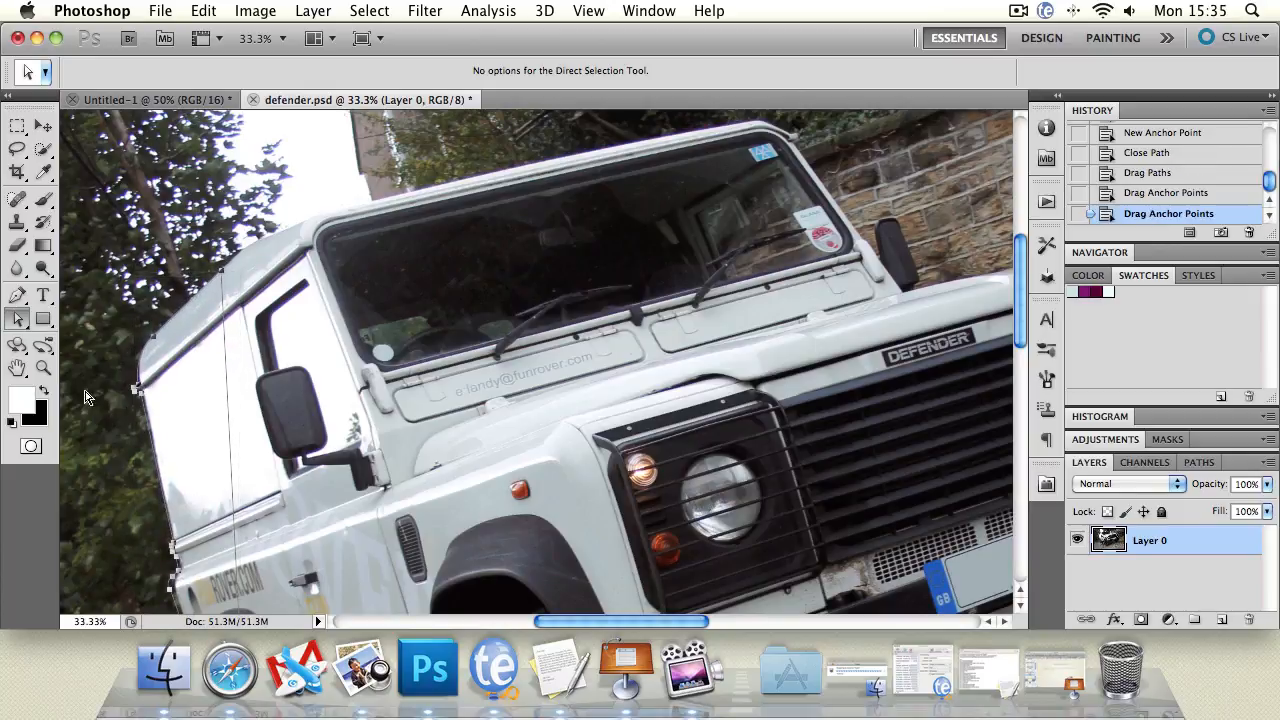
drag(18, 320, 79, 327)
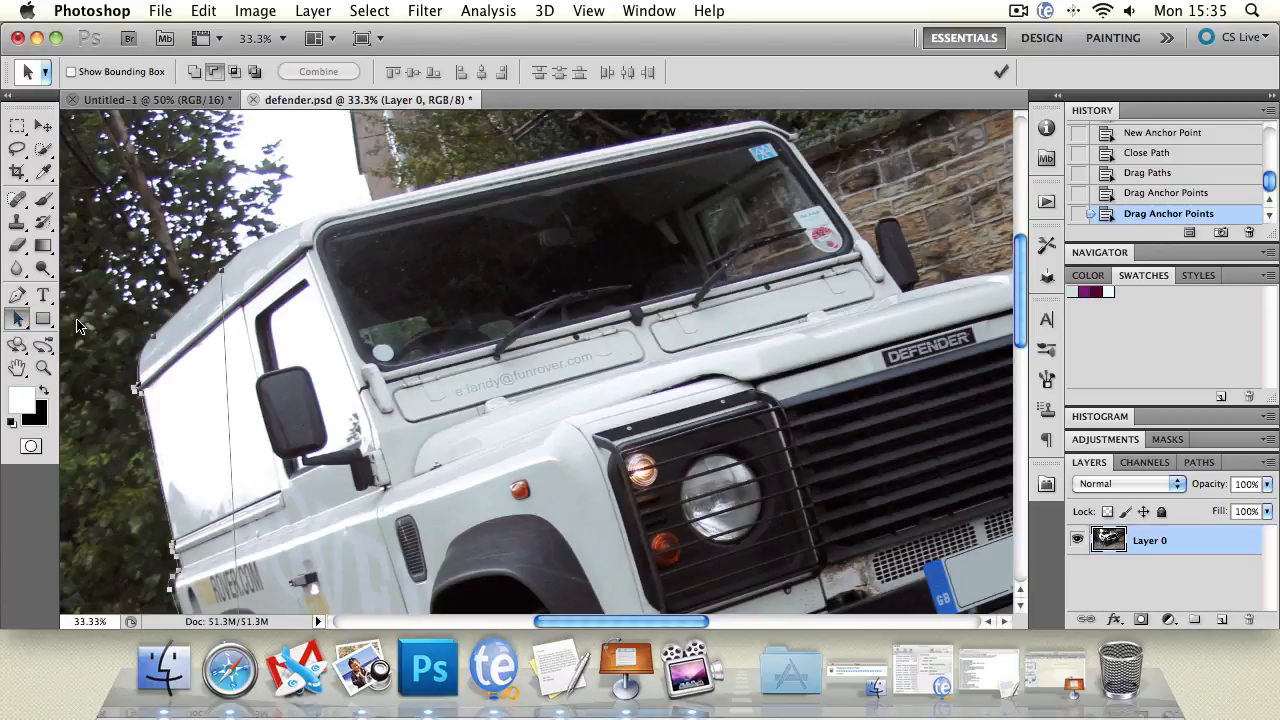
Convert the refined path into a New Selection with a 0 px feather radius.
right_click(226, 397)
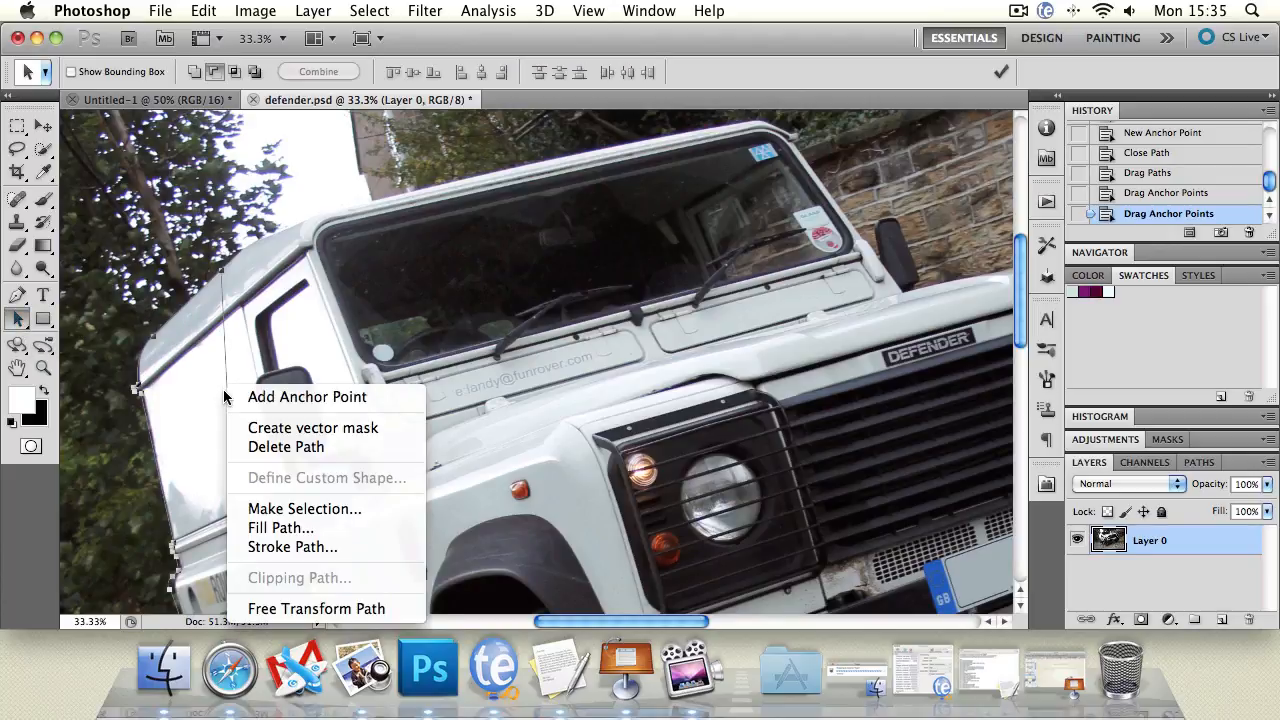
click(295, 512)
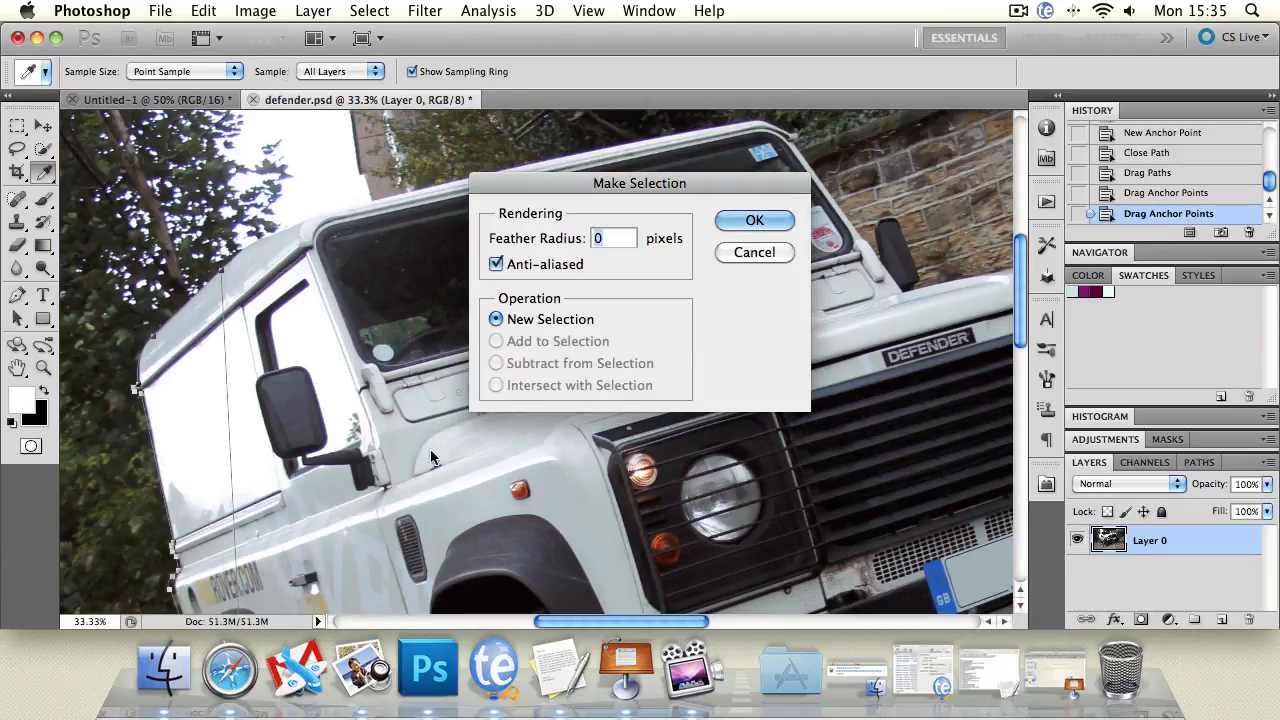
drag(583, 189, 463, 195)
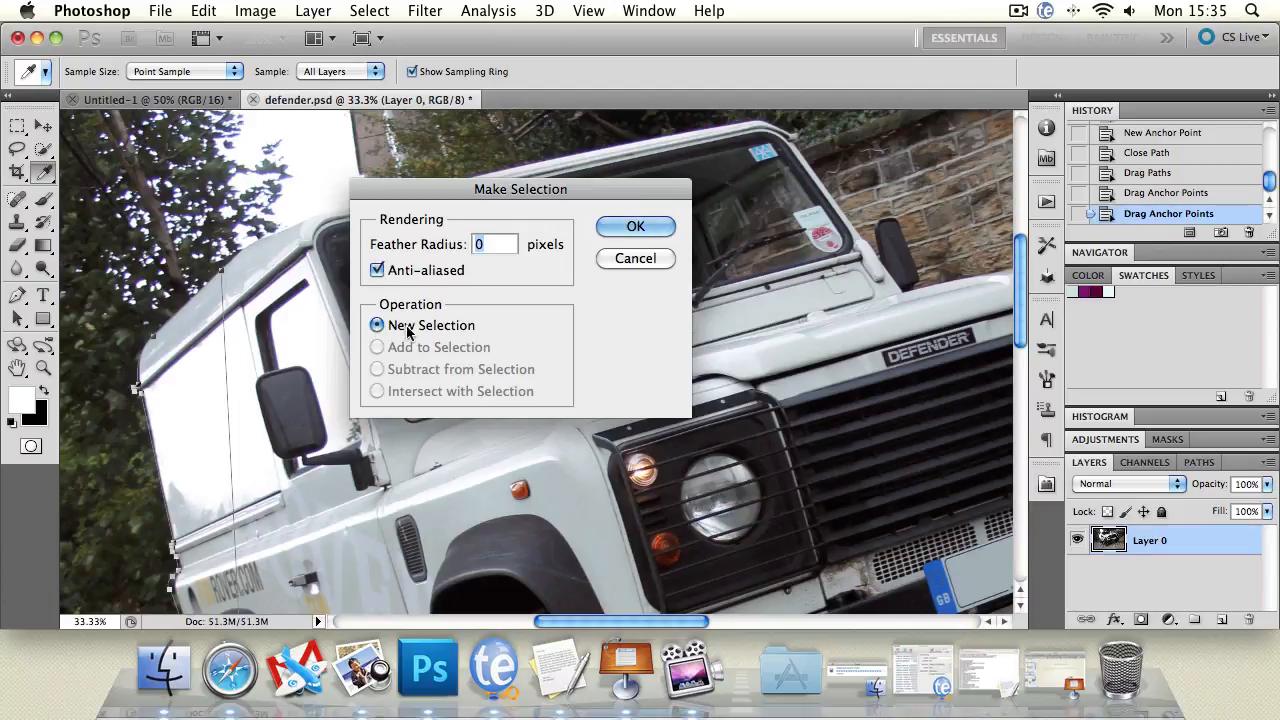
click(655, 228)
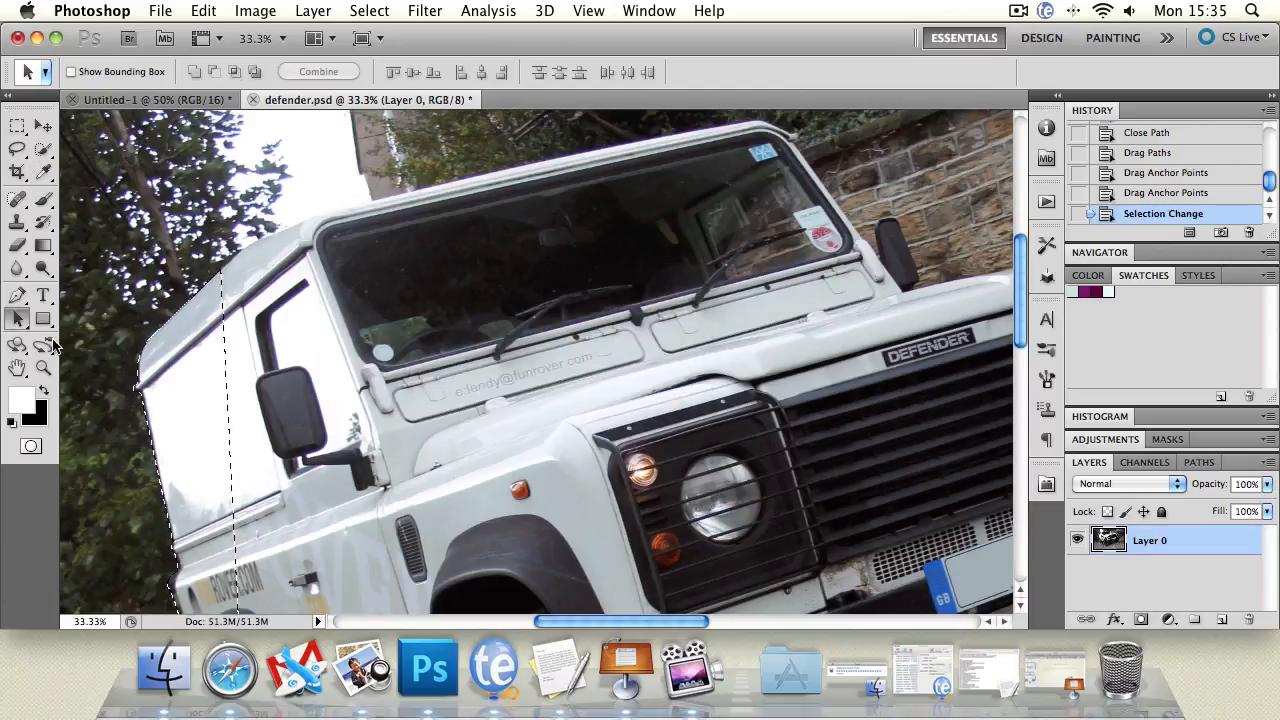
Pan to the vehicle's upper left, clear the selected panel, then undo that clear.
click(17, 368)
drag(526, 362, 621, 172)
drag(631, 170, 726, 340)
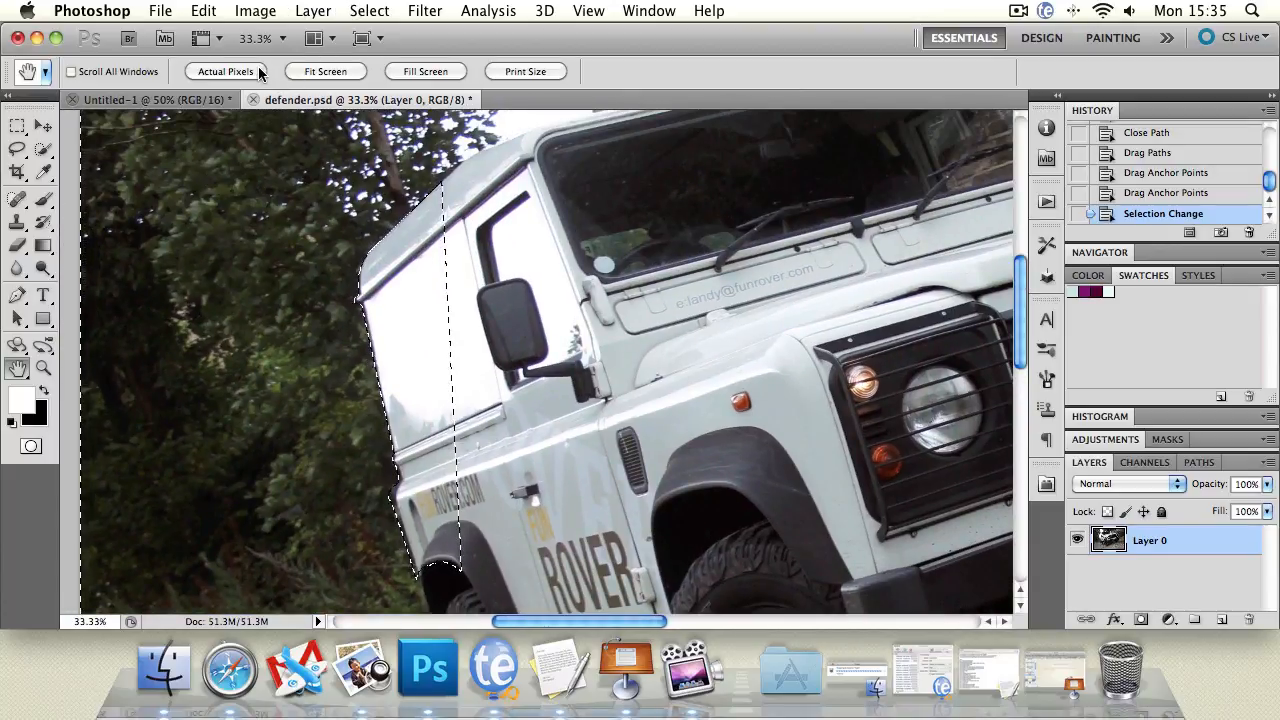
key(Delete)
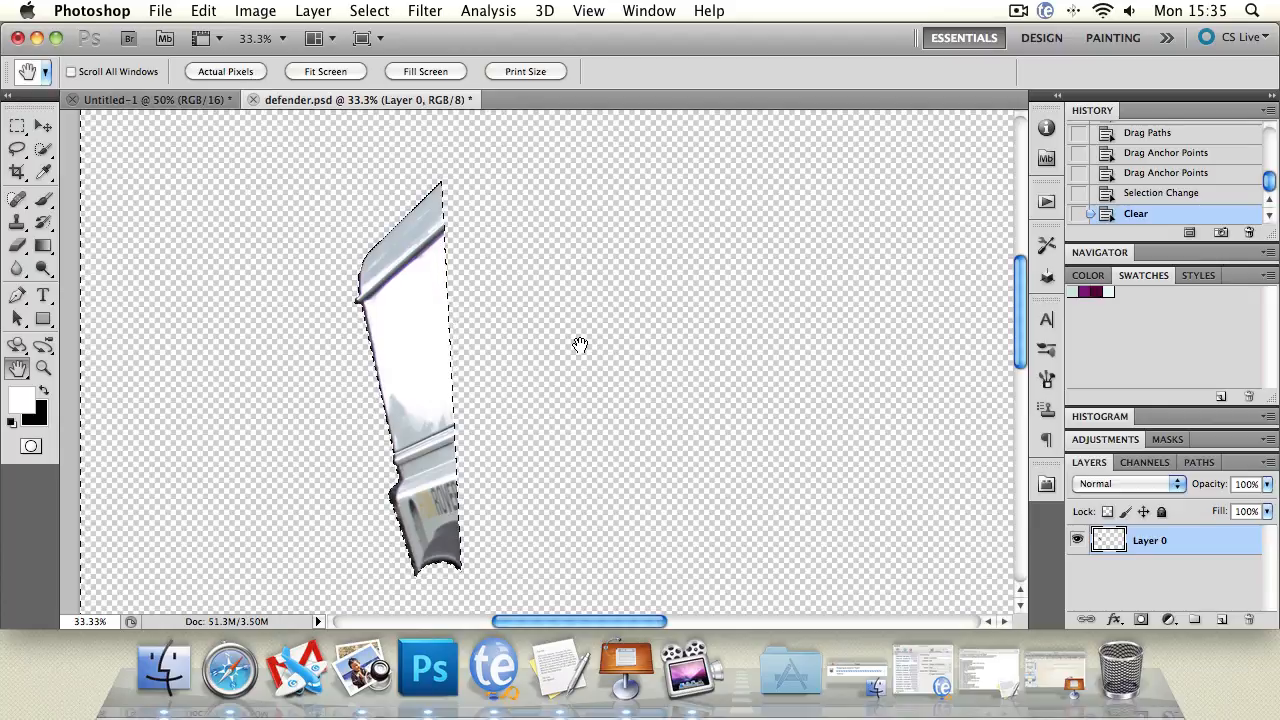
key(super+alt+z)
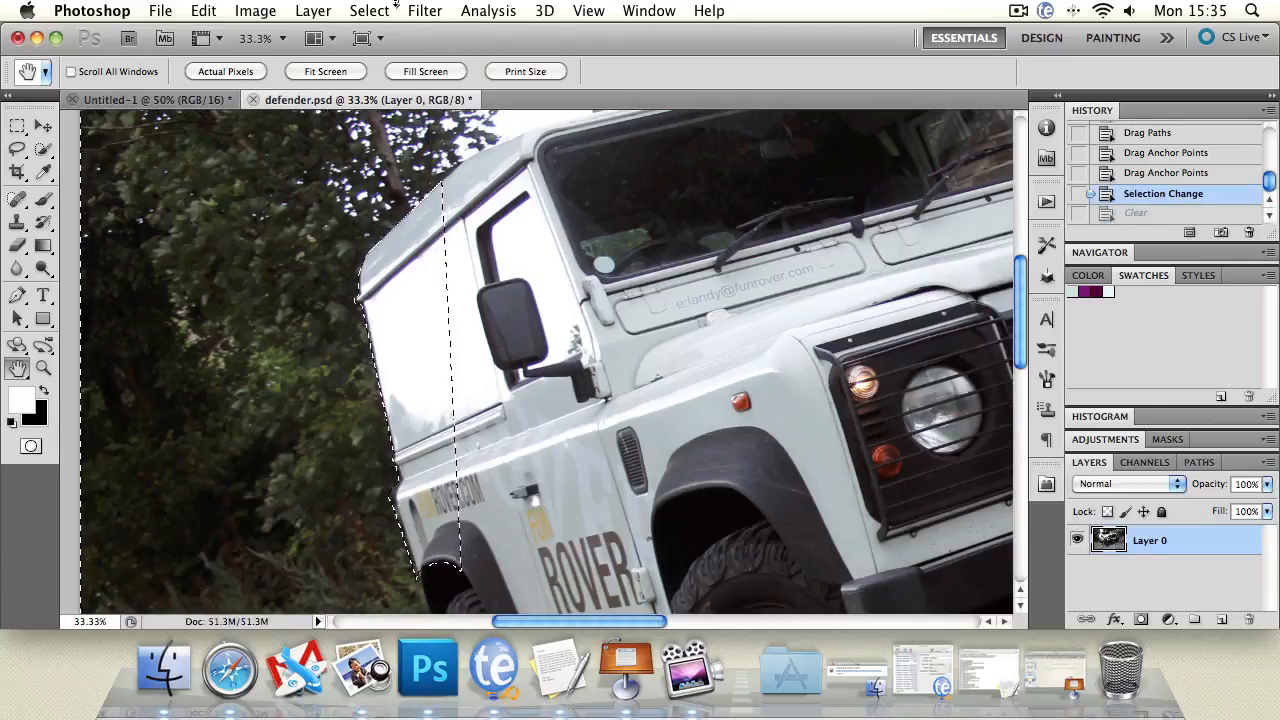
Invert the selection, clear everything outside the rear panel, and deselect.
click(369, 11)
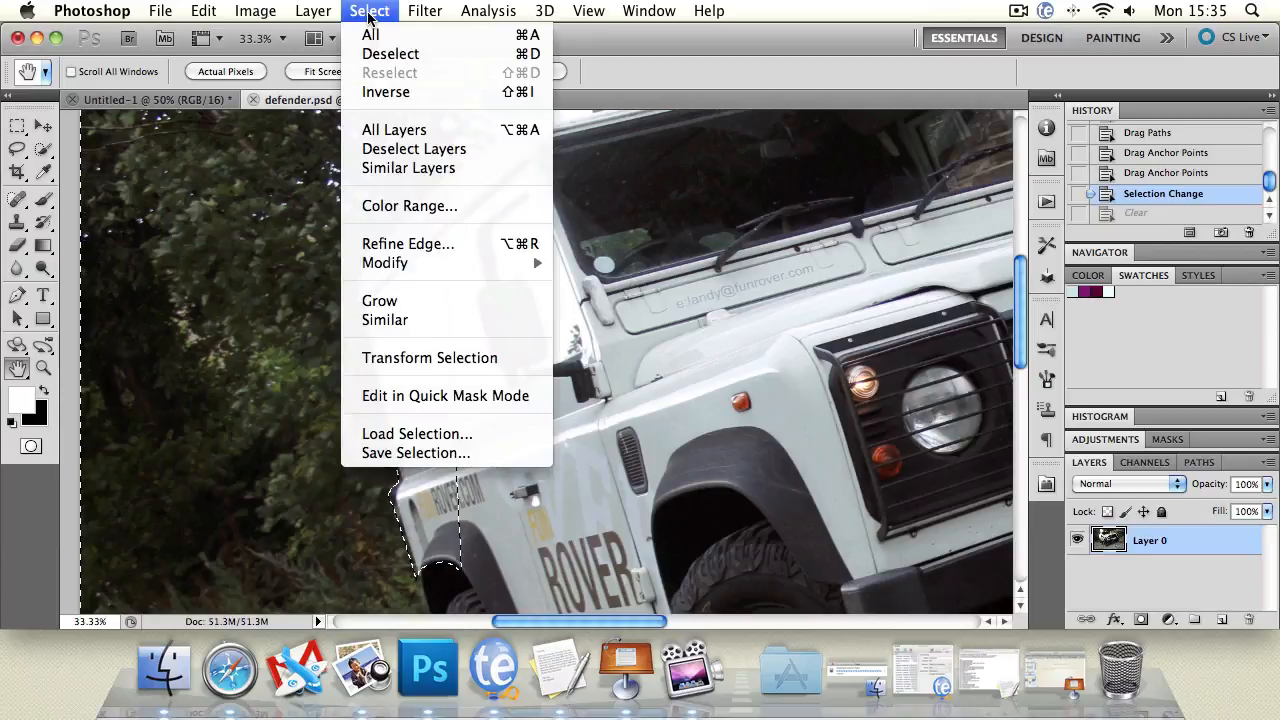
click(498, 92)
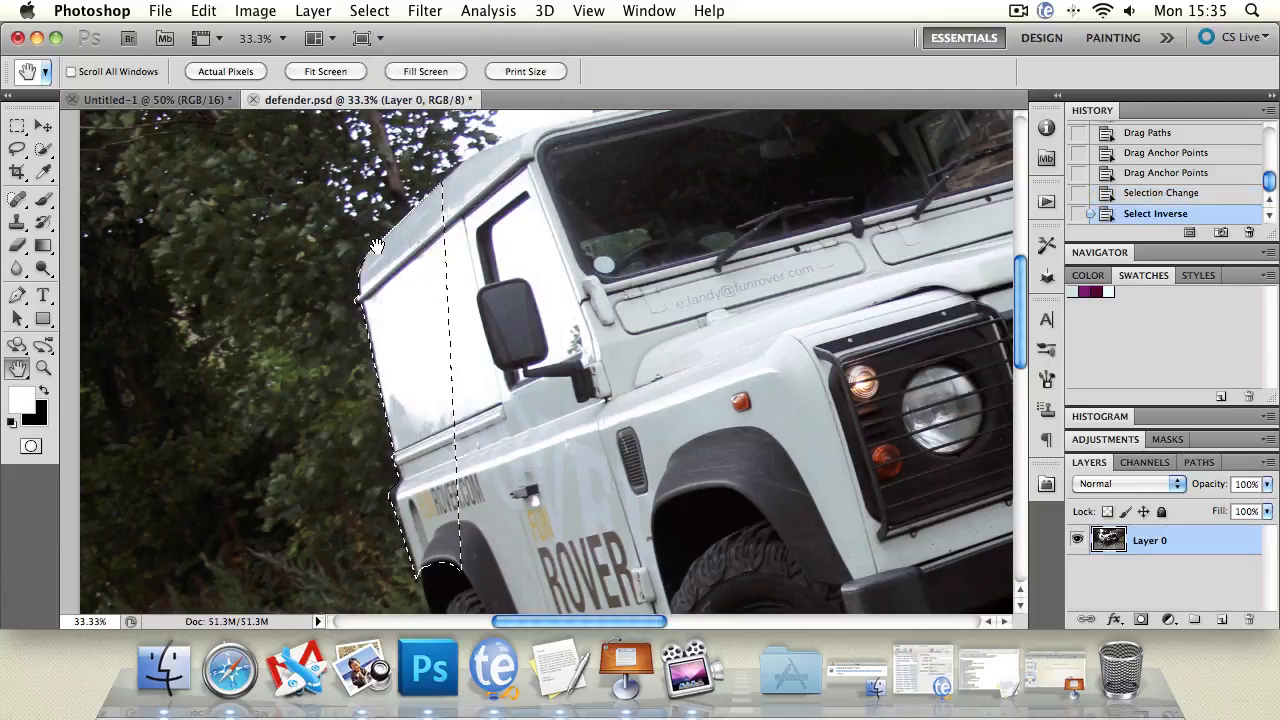
key(Delete)
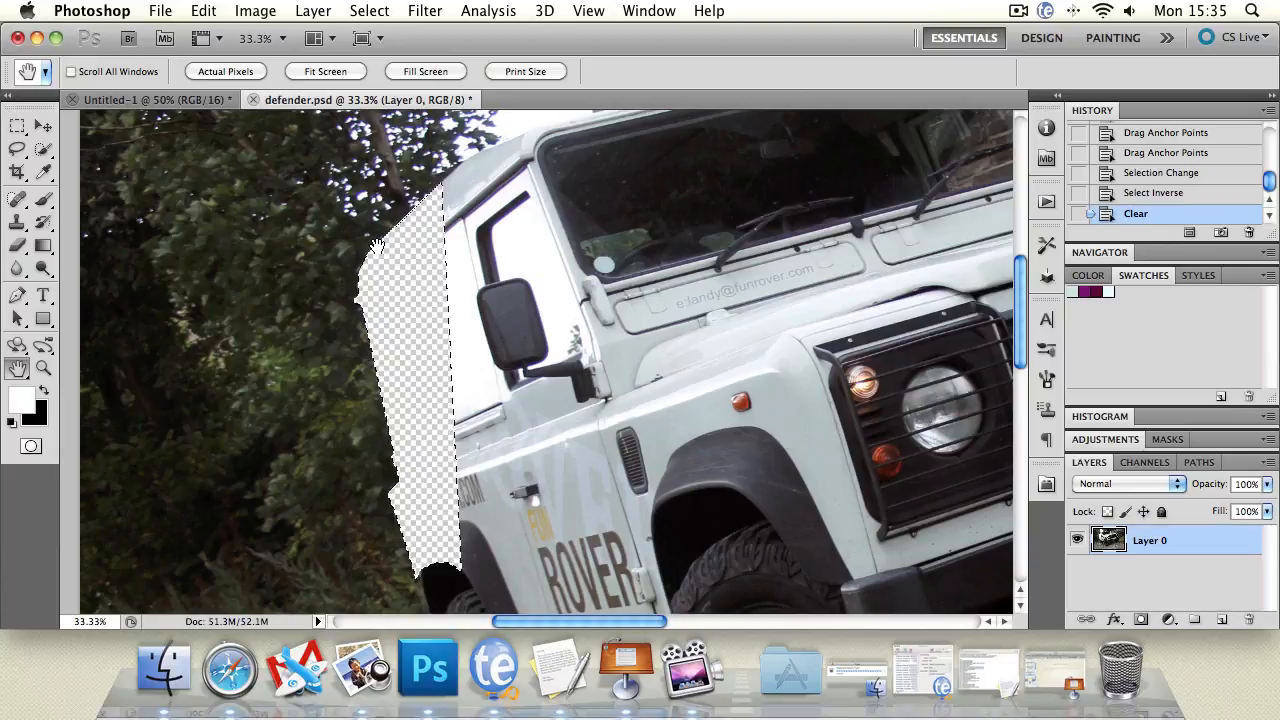
key(super+z)
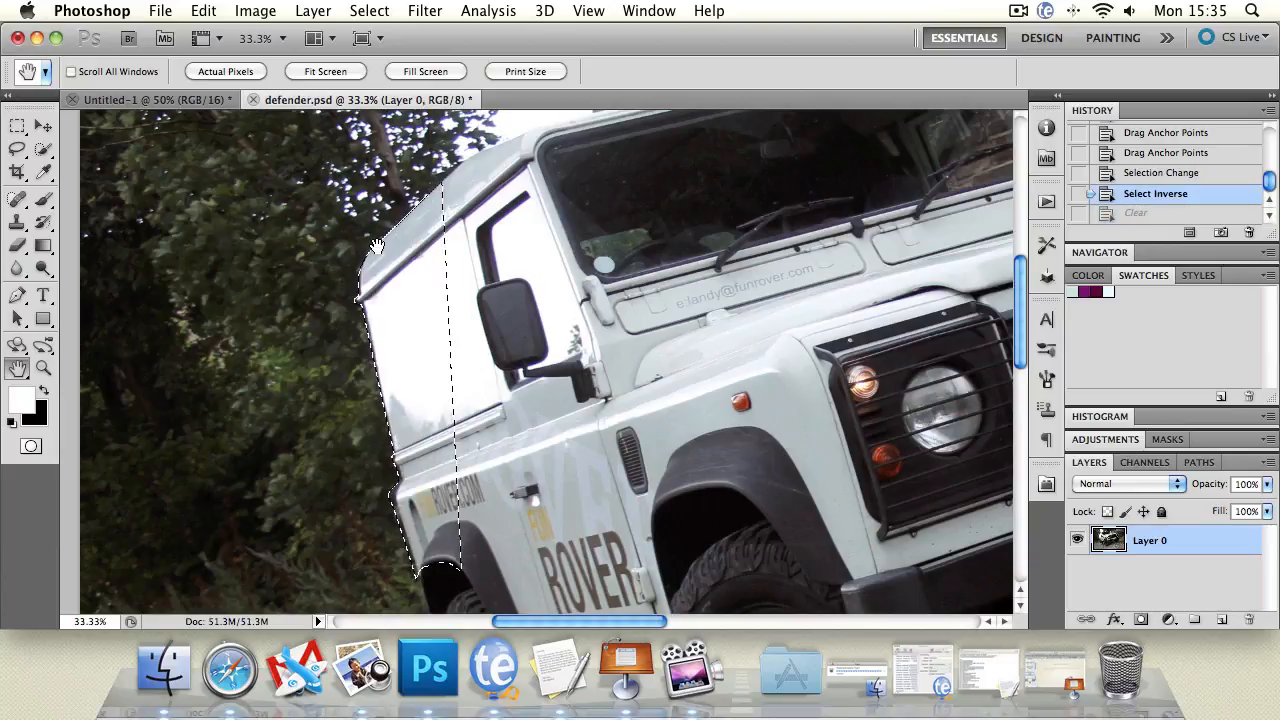
click(369, 10)
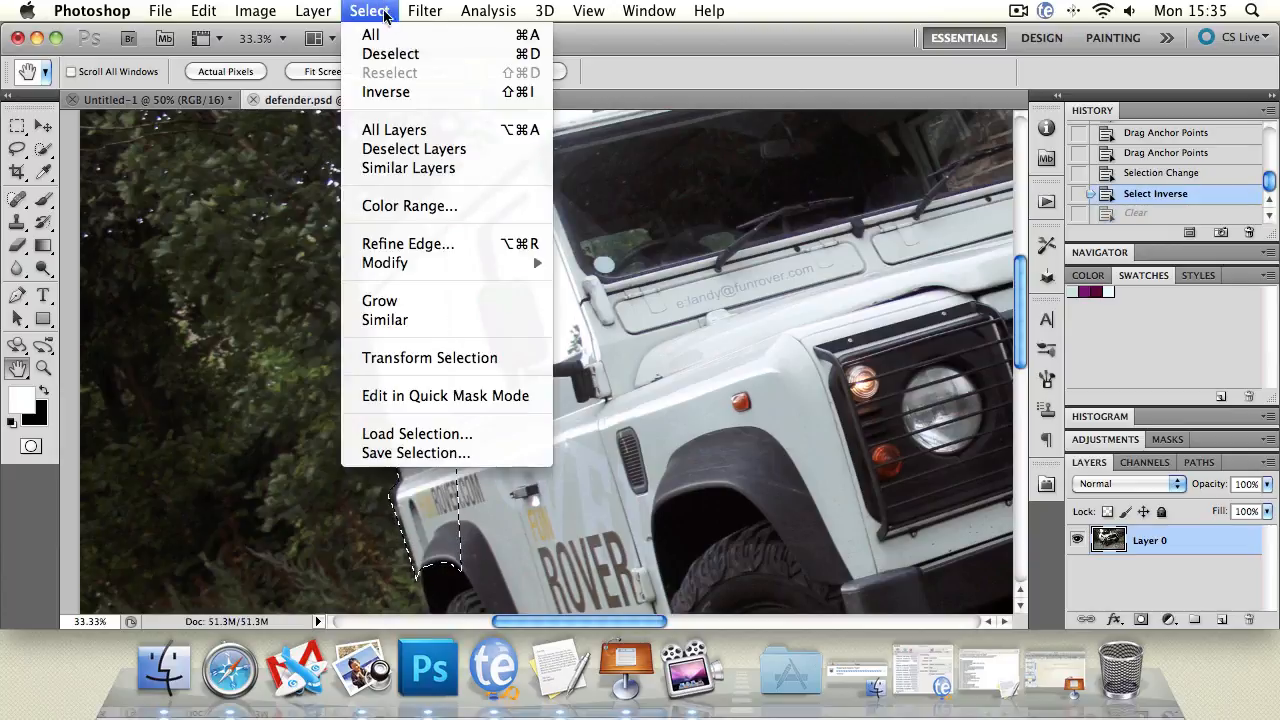
click(385, 91)
key(Delete)
click(19, 150)
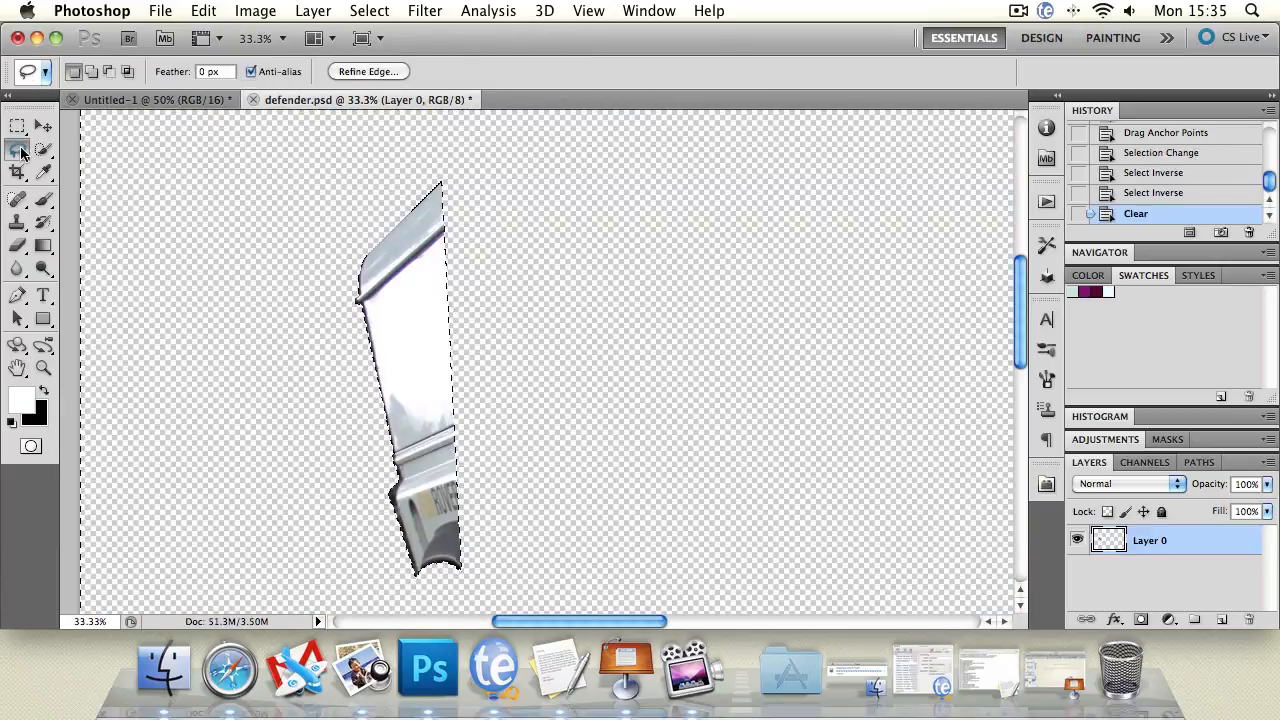
key(super+d)
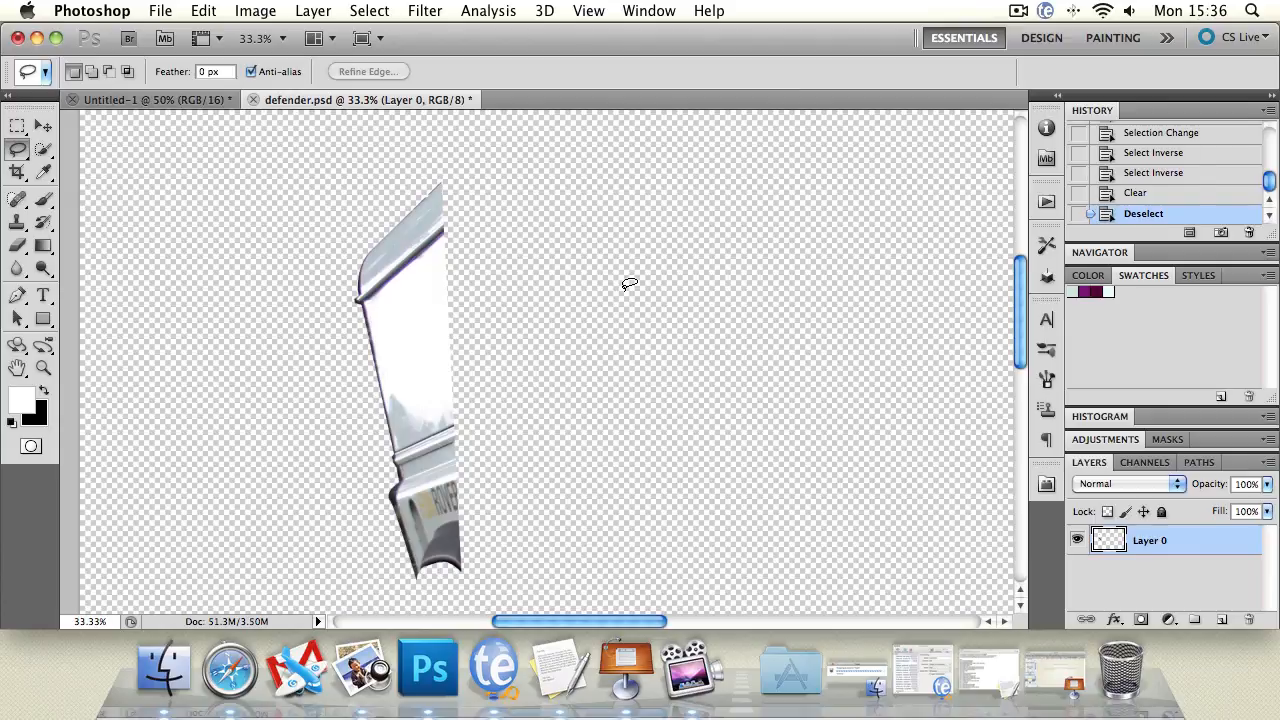
Revert to the Drag Anchor Points history state and set a 25 px brush with black foreground.
click(43, 125)
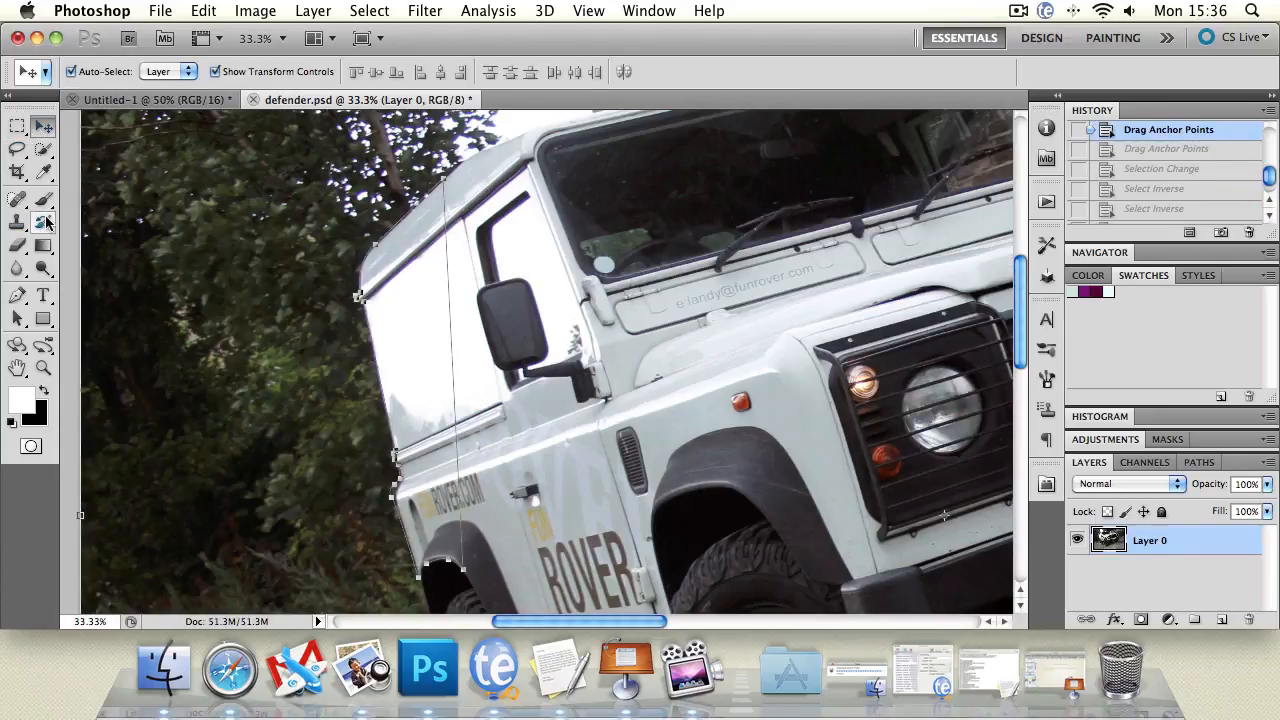
click(17, 318)
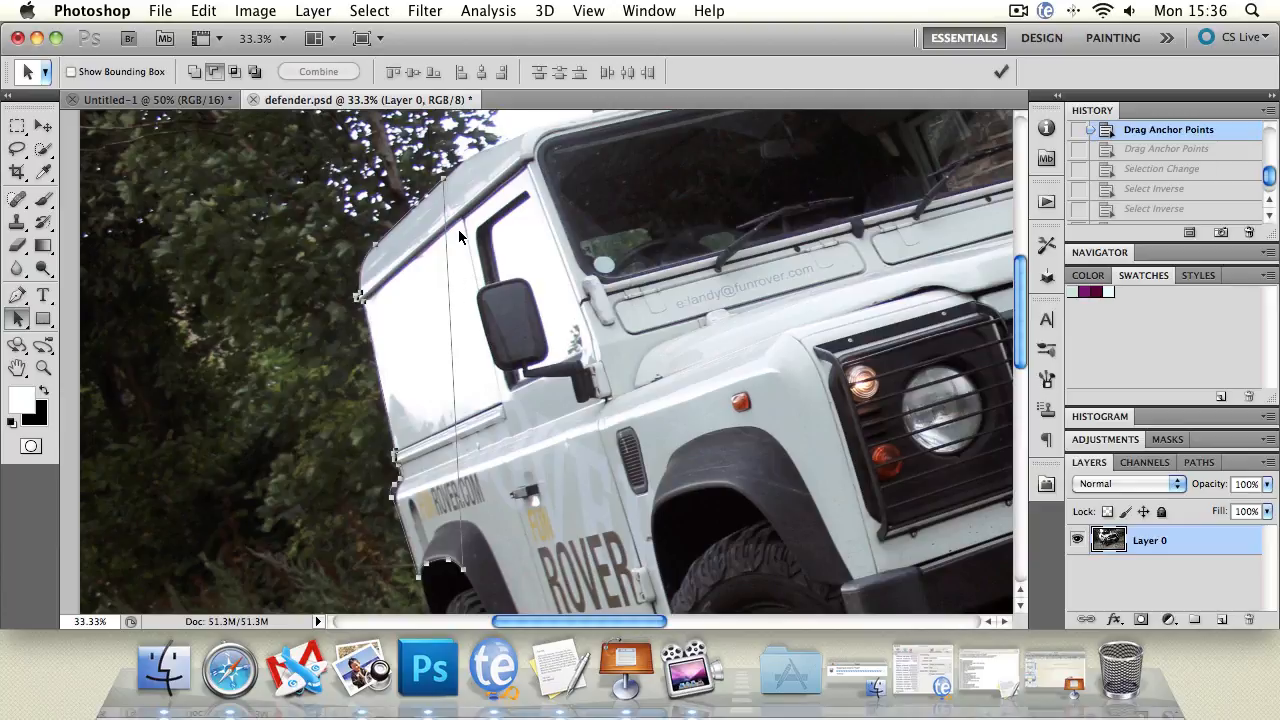
click(46, 198)
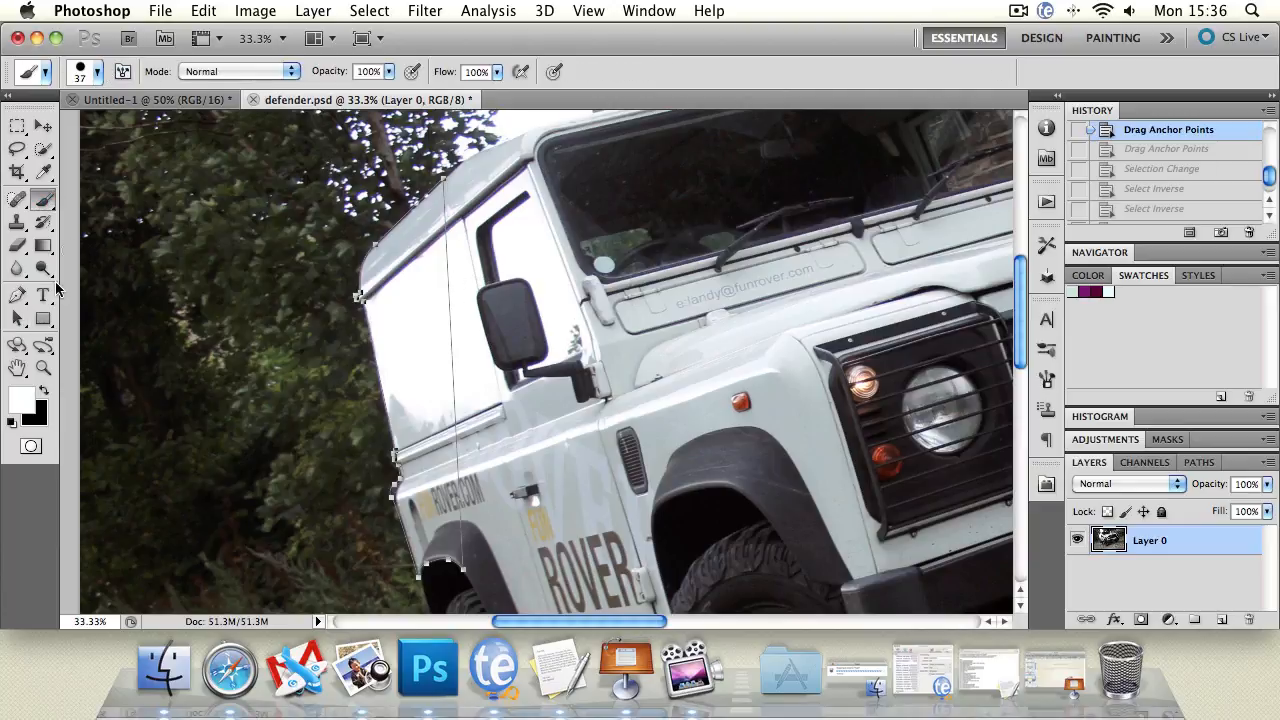
click(97, 73)
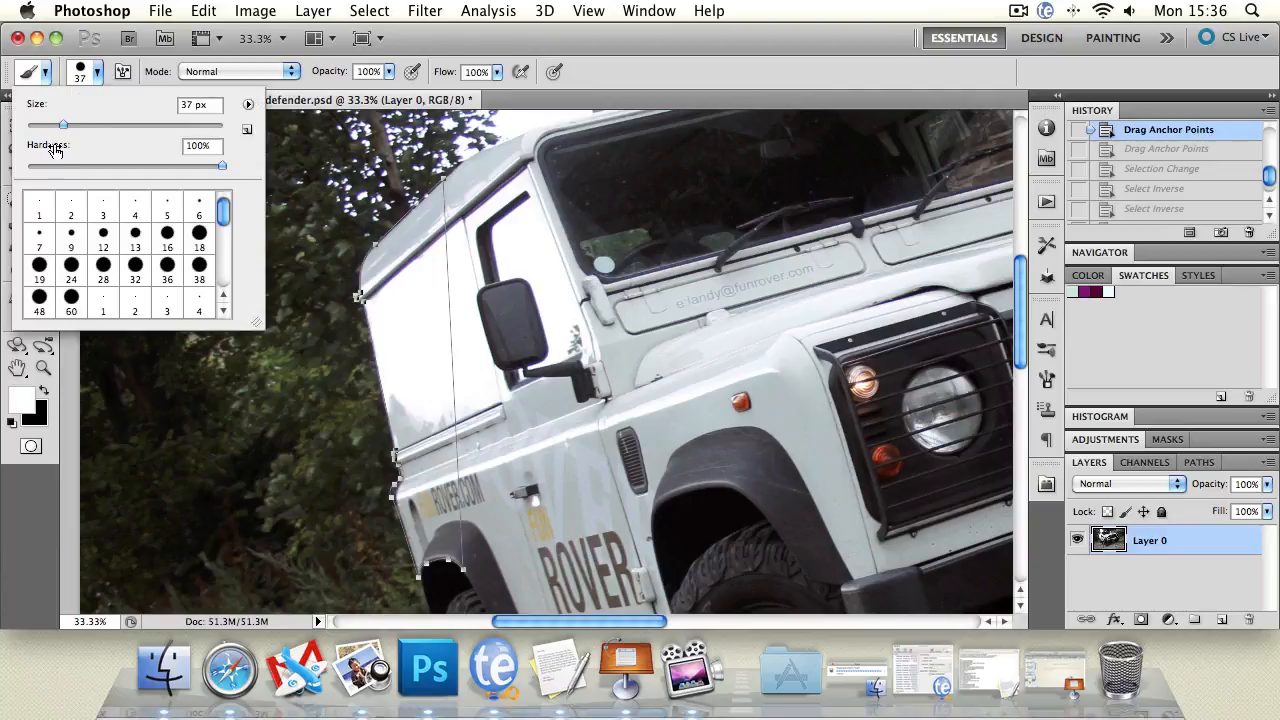
drag(62, 124, 51, 124)
click(44, 390)
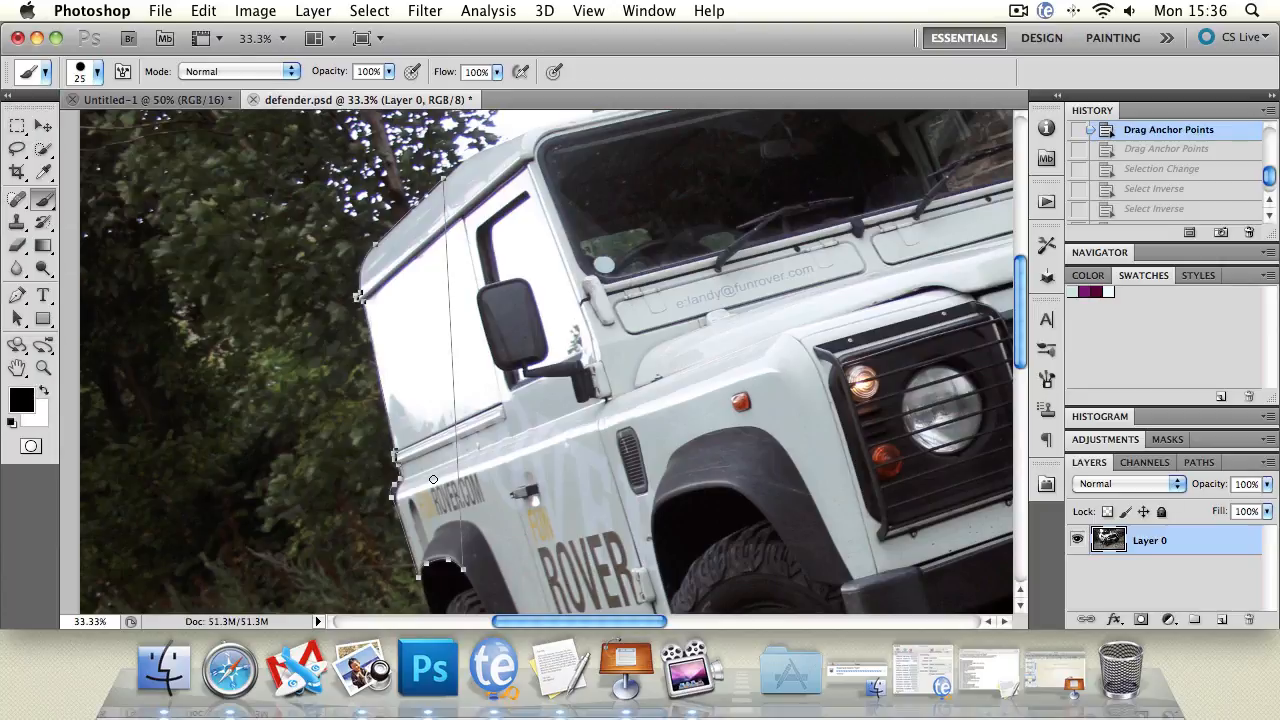
Add a new transparent layer named Layer 1 via Layer > New > Layer.
click(162, 10)
mouse_move(322, 35)
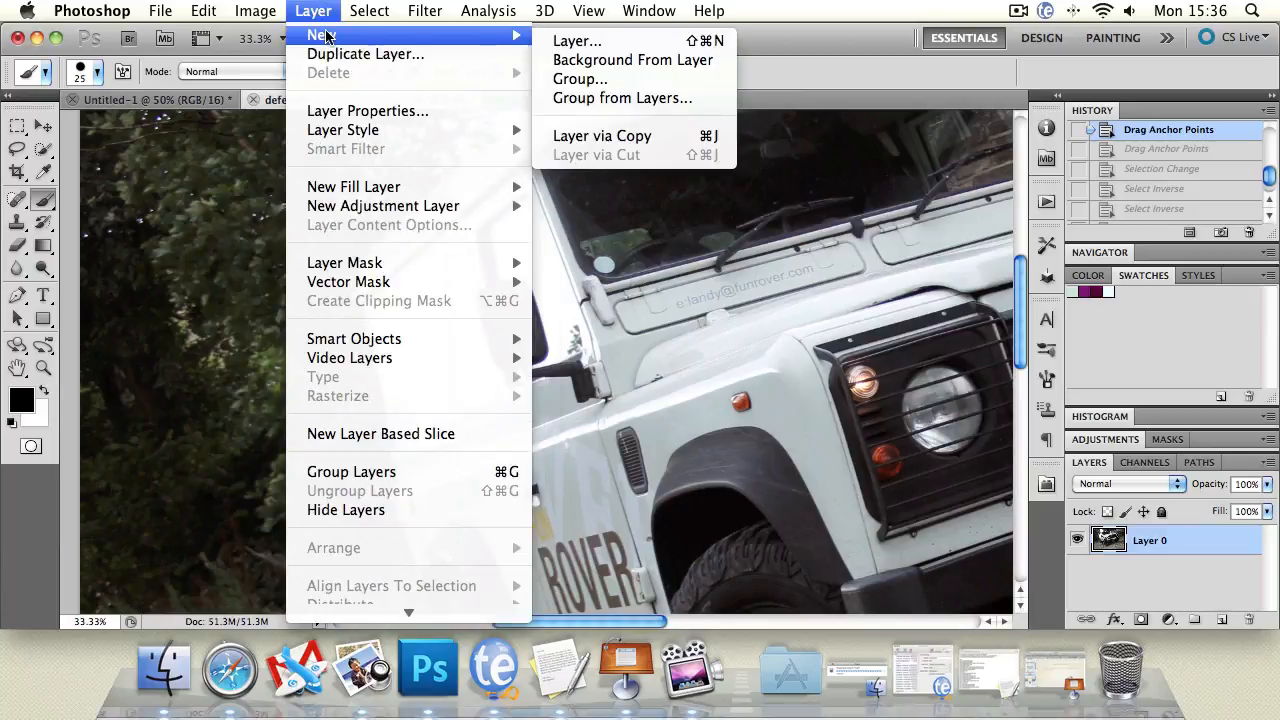
click(593, 41)
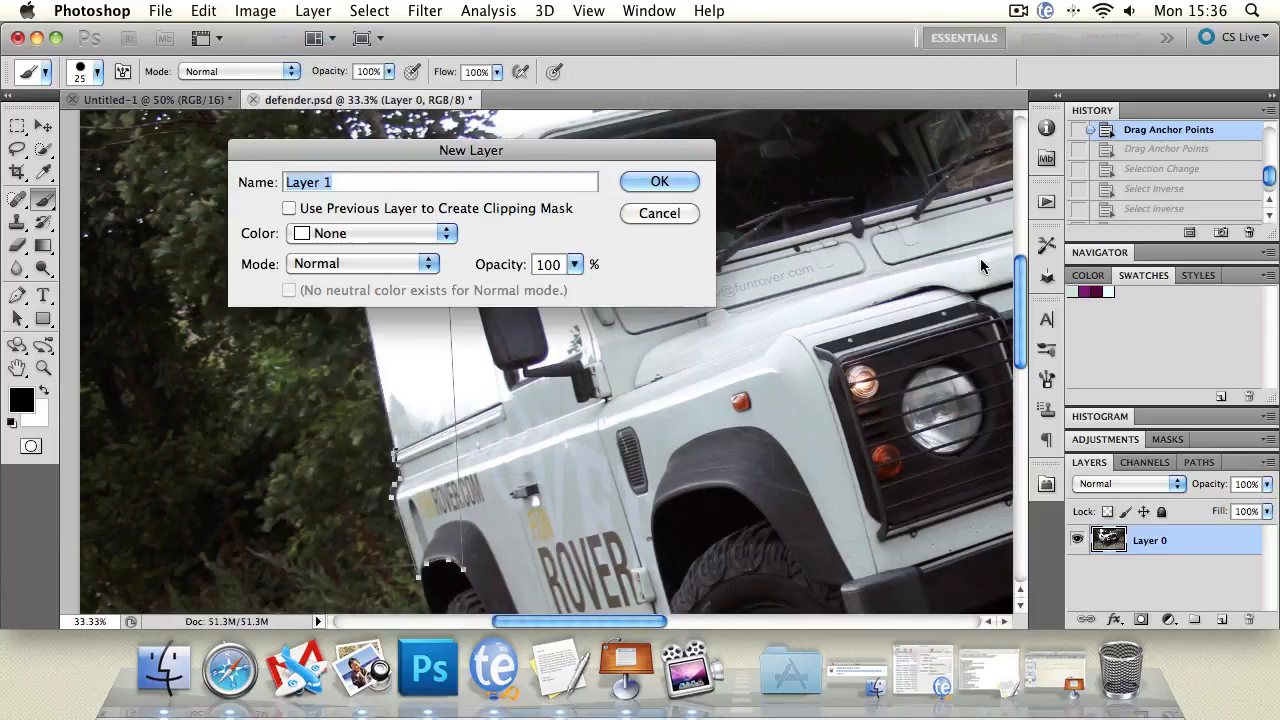
click(658, 182)
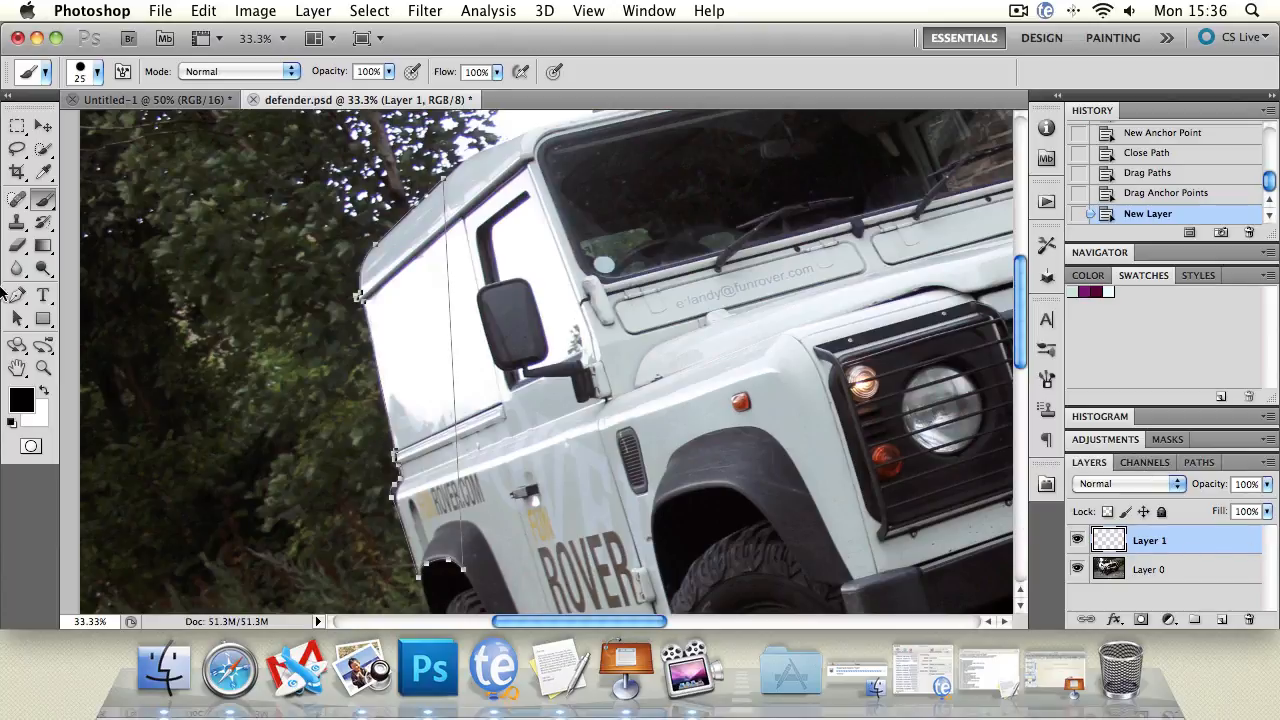
click(17, 318)
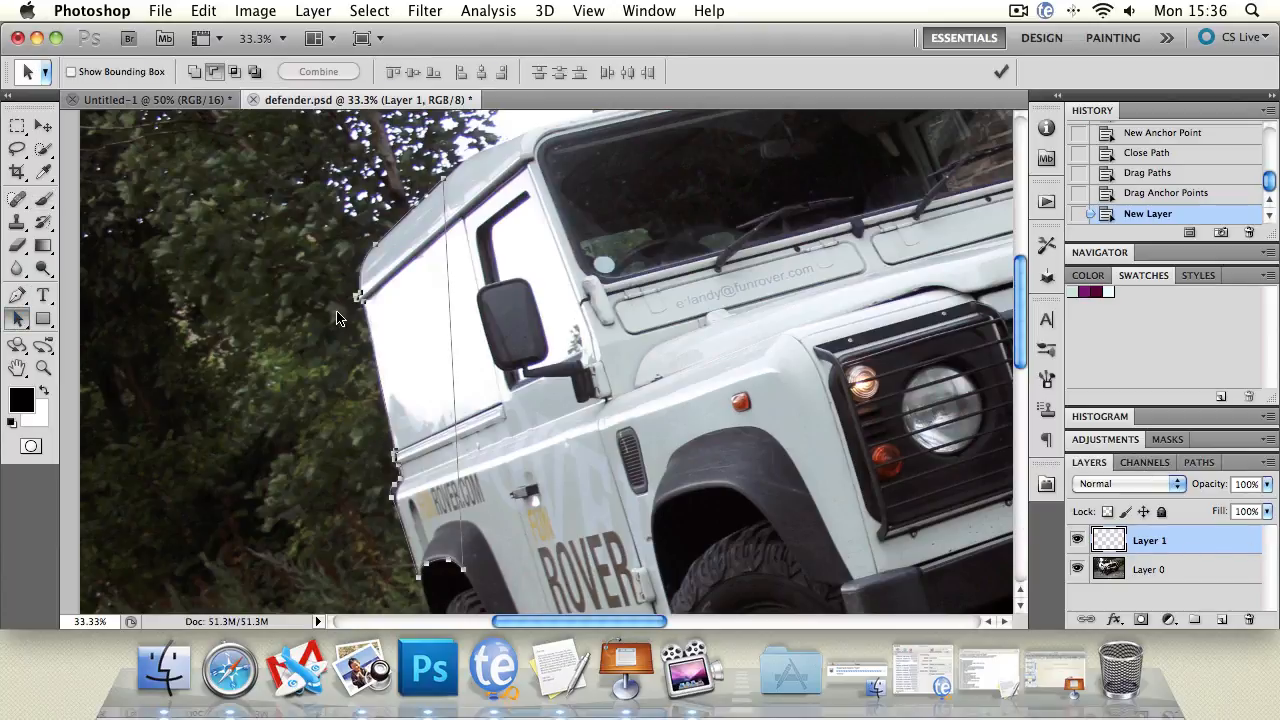
Stroke the path on Layer 1 using the Brush tool with Simulate Pressure.
right_click(451, 303)
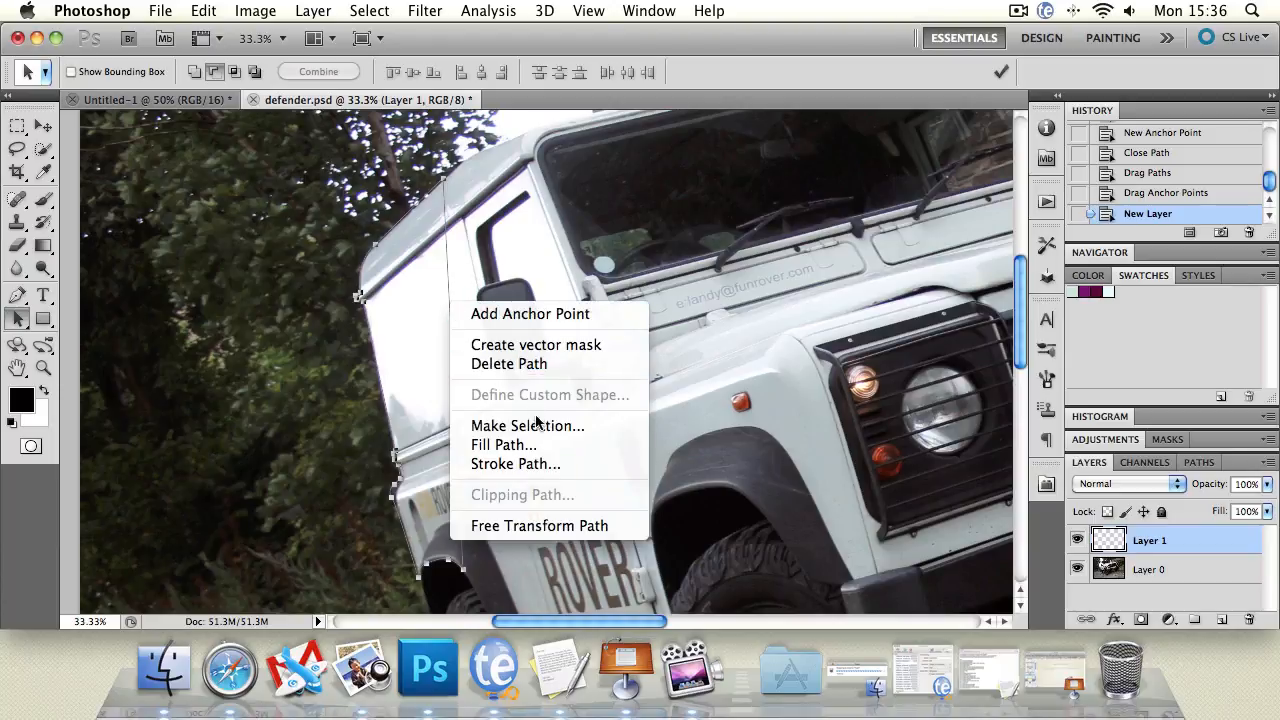
click(547, 466)
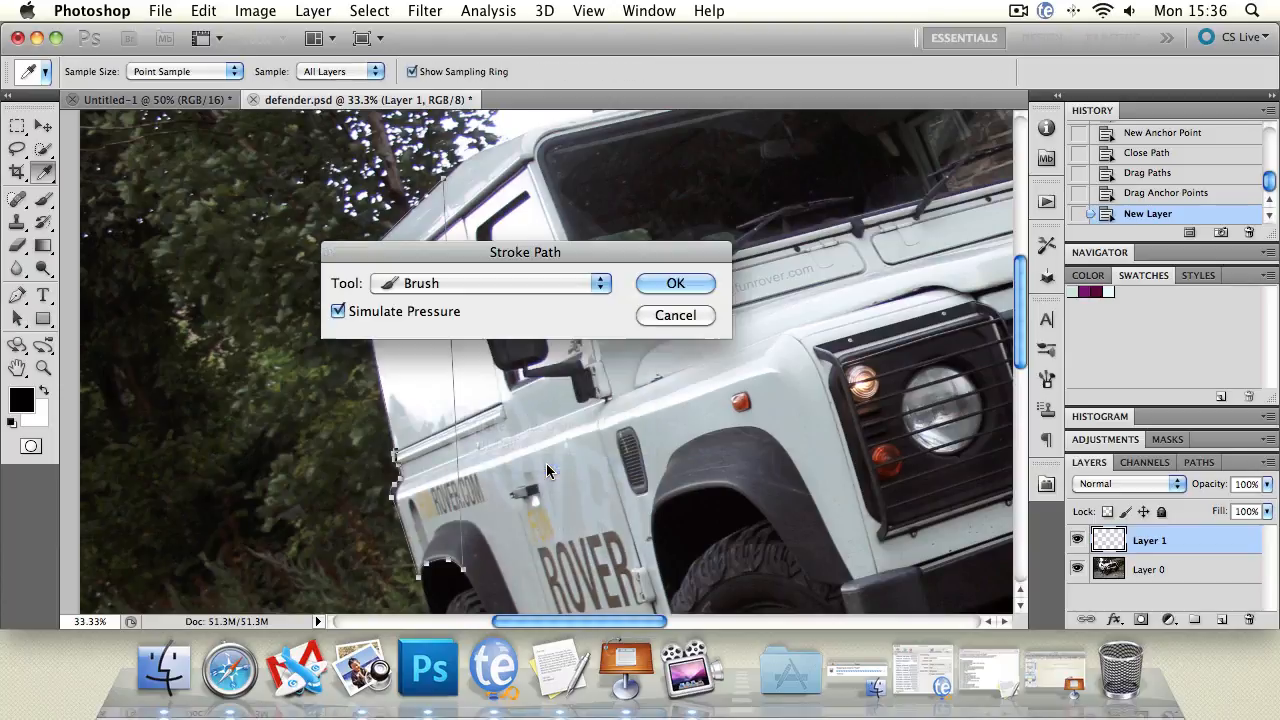
drag(445, 260, 384, 218)
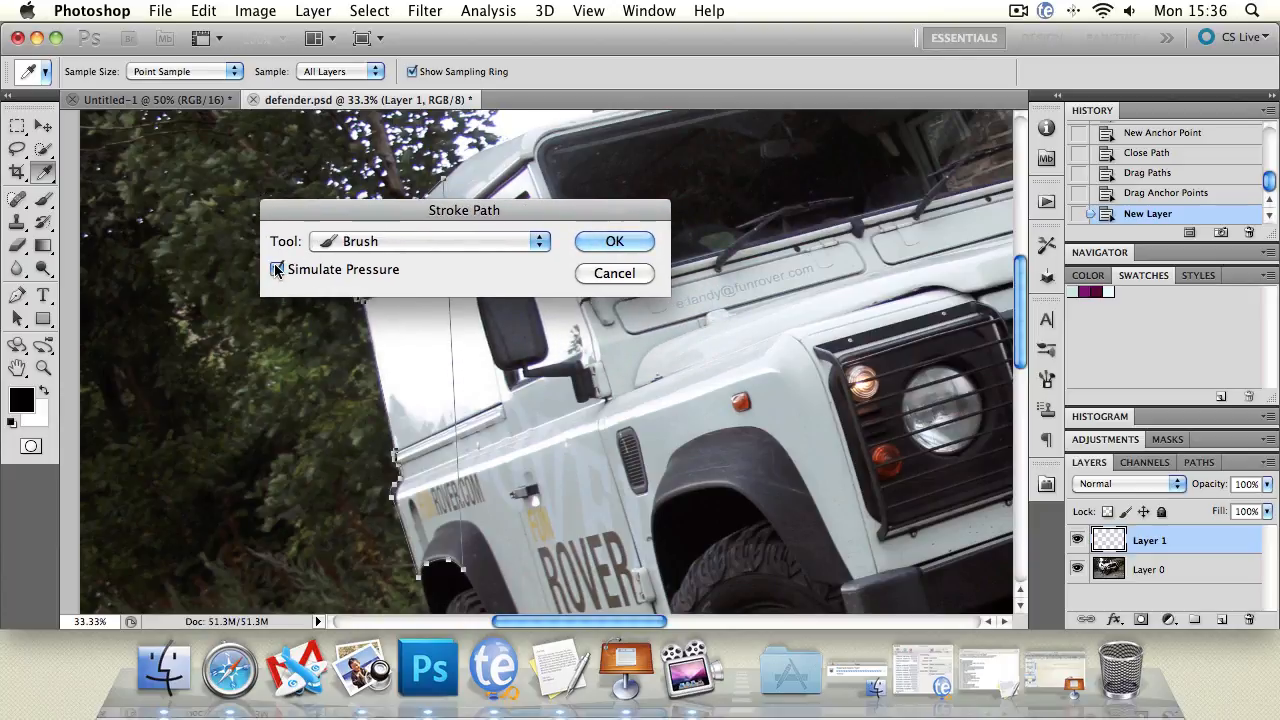
click(360, 240)
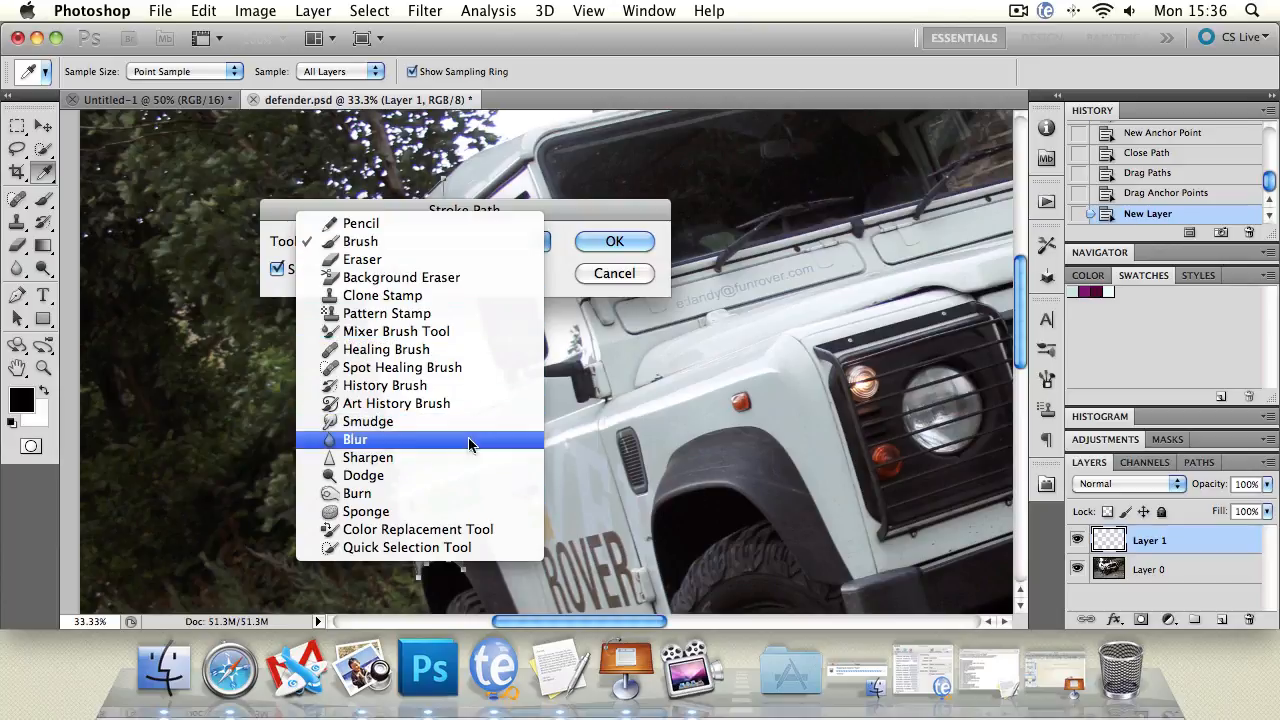
click(582, 230)
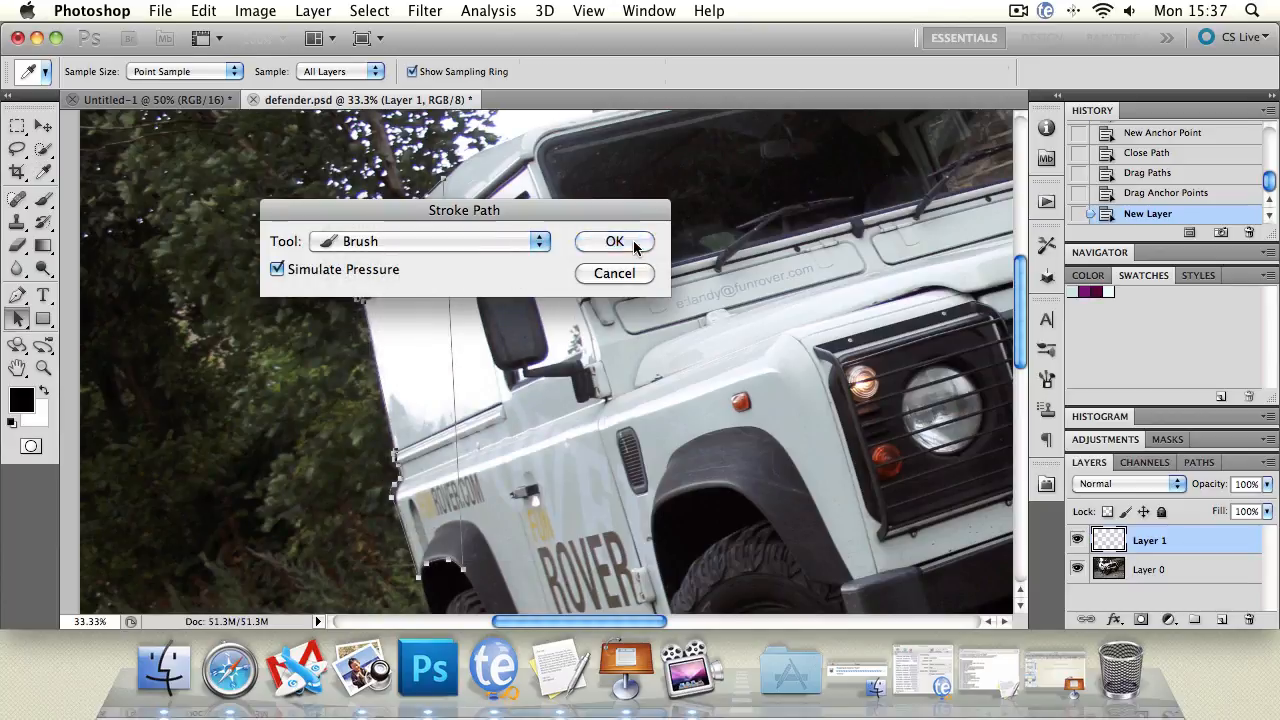
click(614, 241)
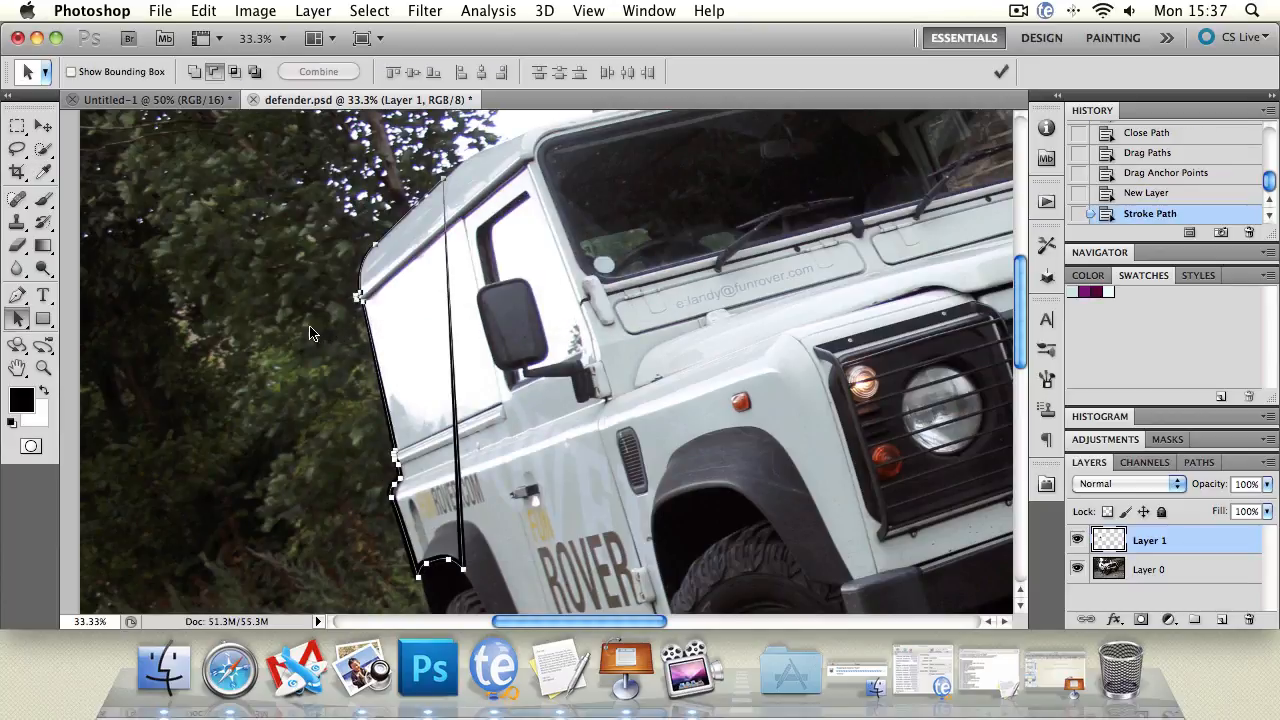
Delete the work path, hide Layer 0, and delete Layer 1 with its stroke.
right_click(451, 305)
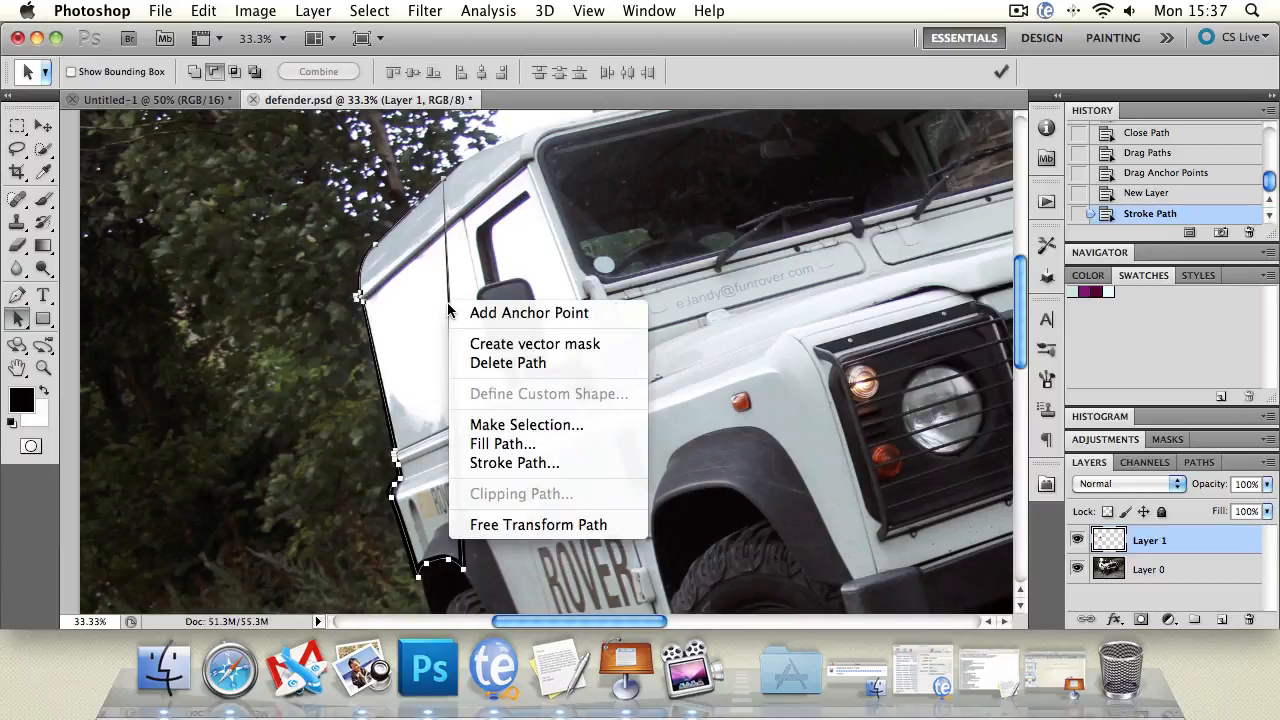
click(476, 364)
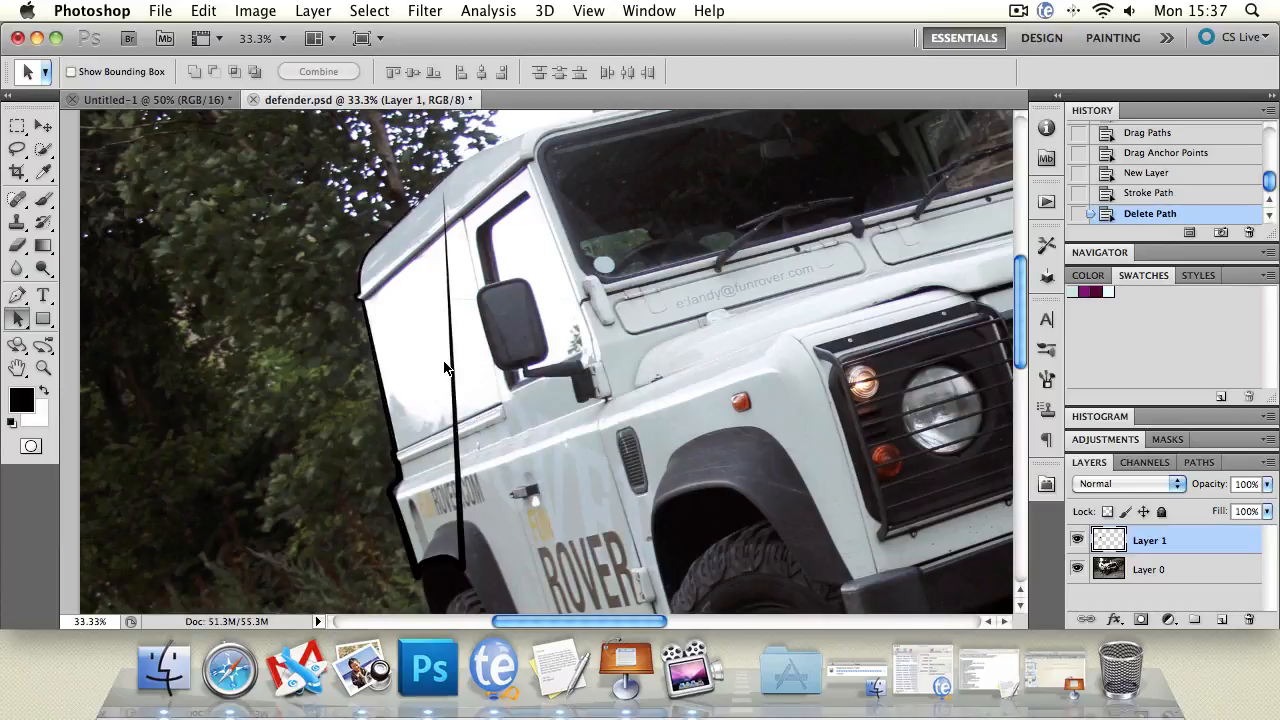
click(1077, 570)
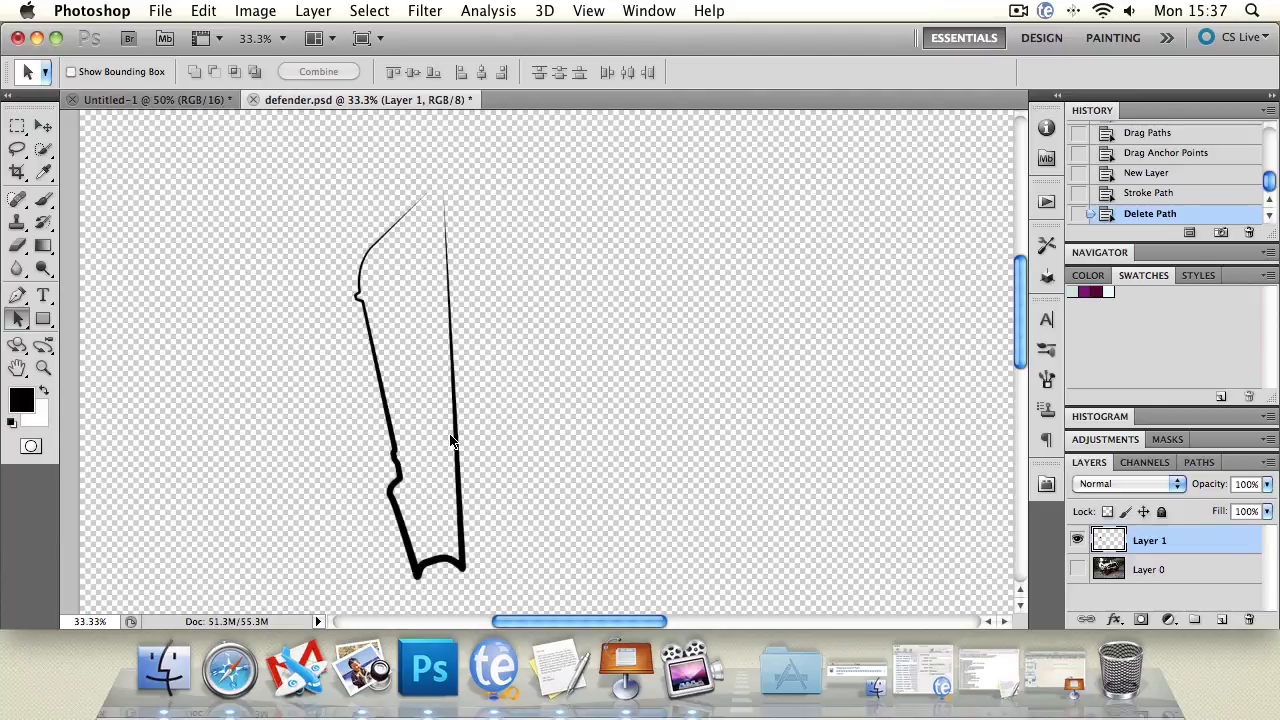
key(v)
key(Delete)
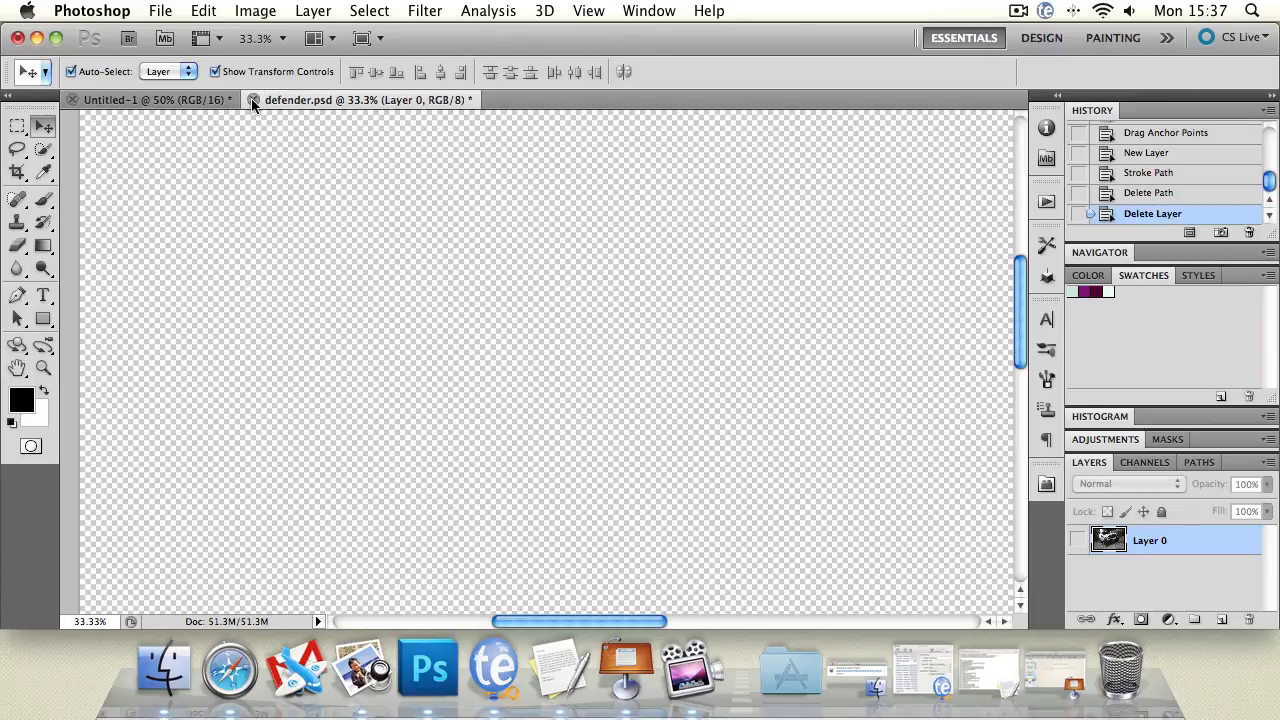
Close defender.psd without saving and set the Pen tool to Shape Layers mode.
key(super+w)
click(590, 258)
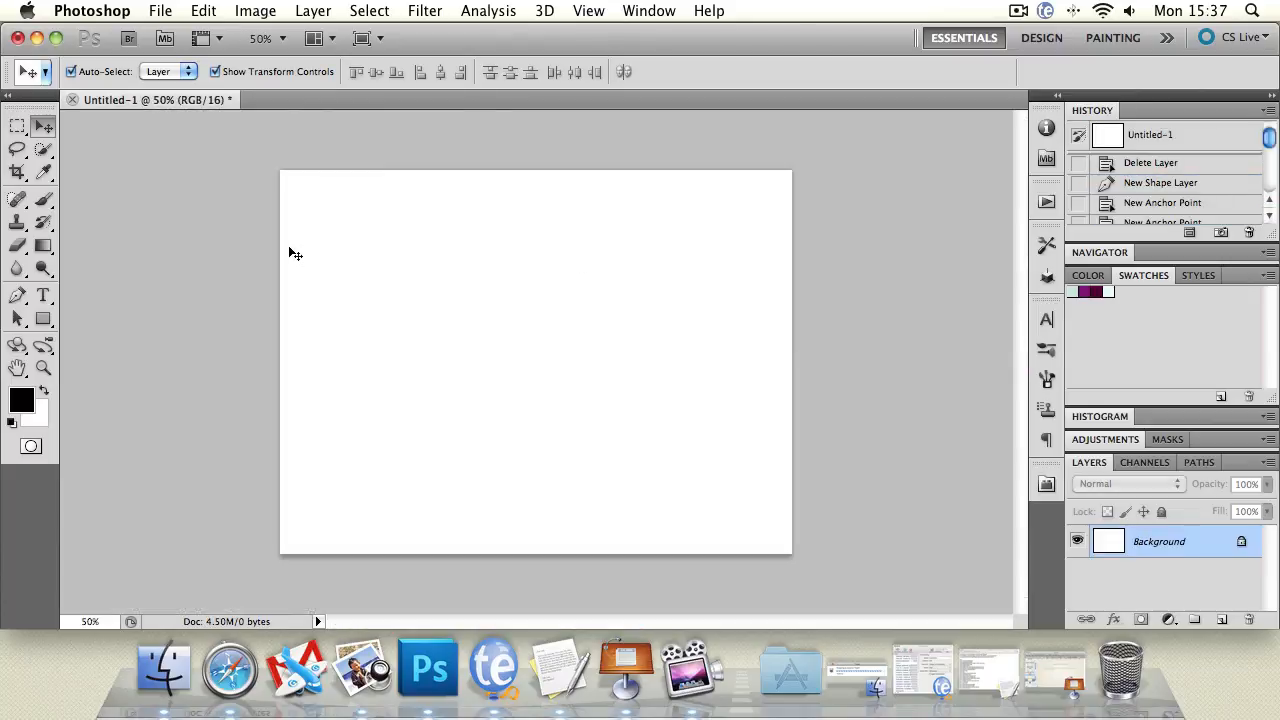
click(17, 295)
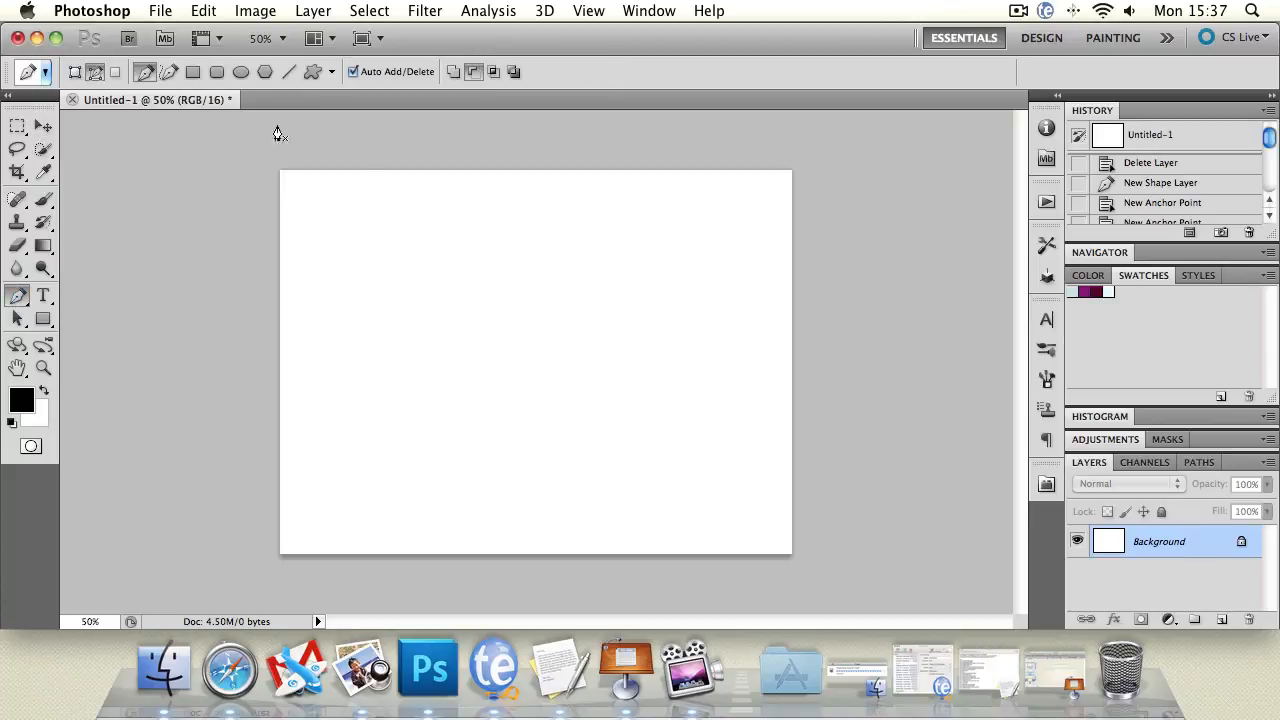
click(76, 71)
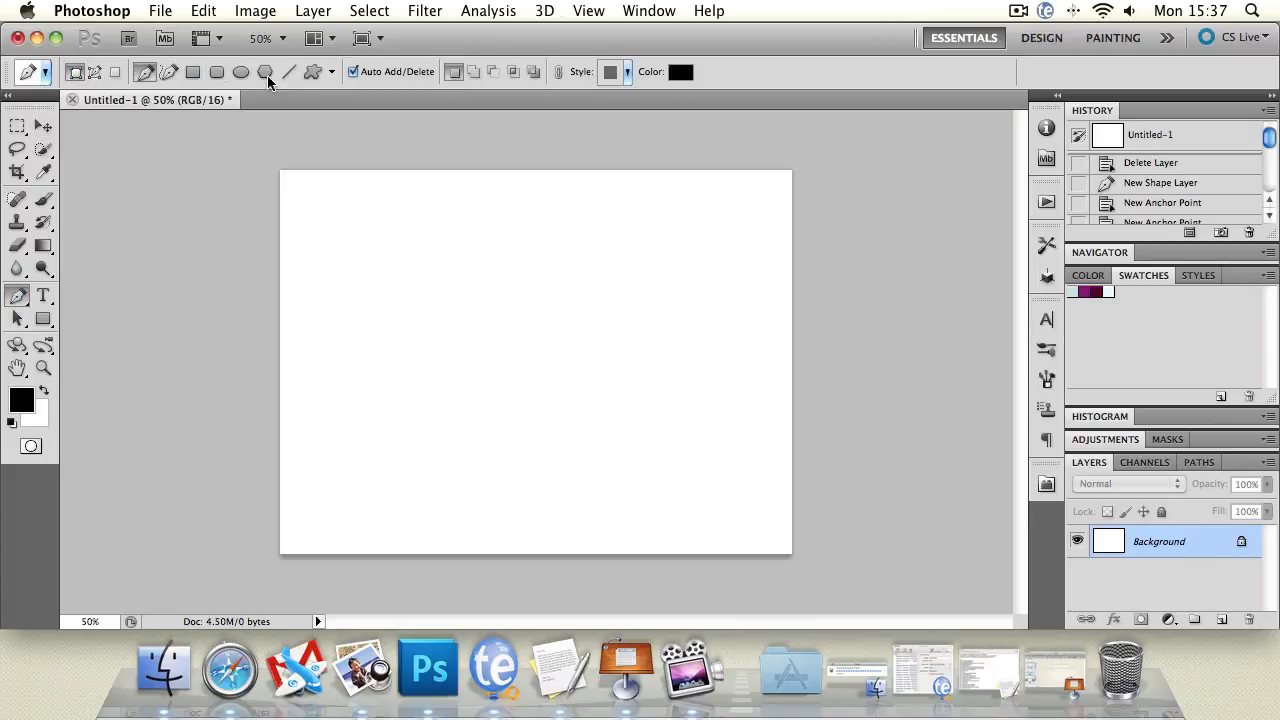
Show the grid over the blank Untitled-1 canvas.
click(590, 14)
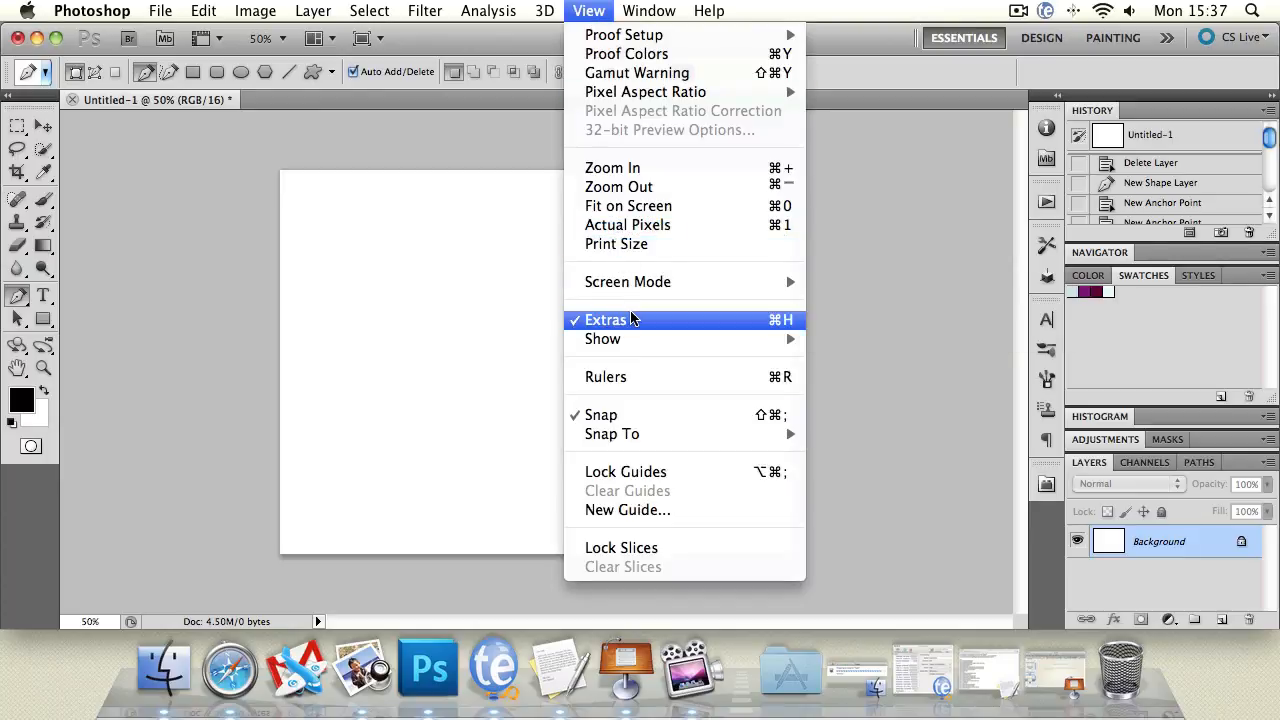
mouse_move(634, 342)
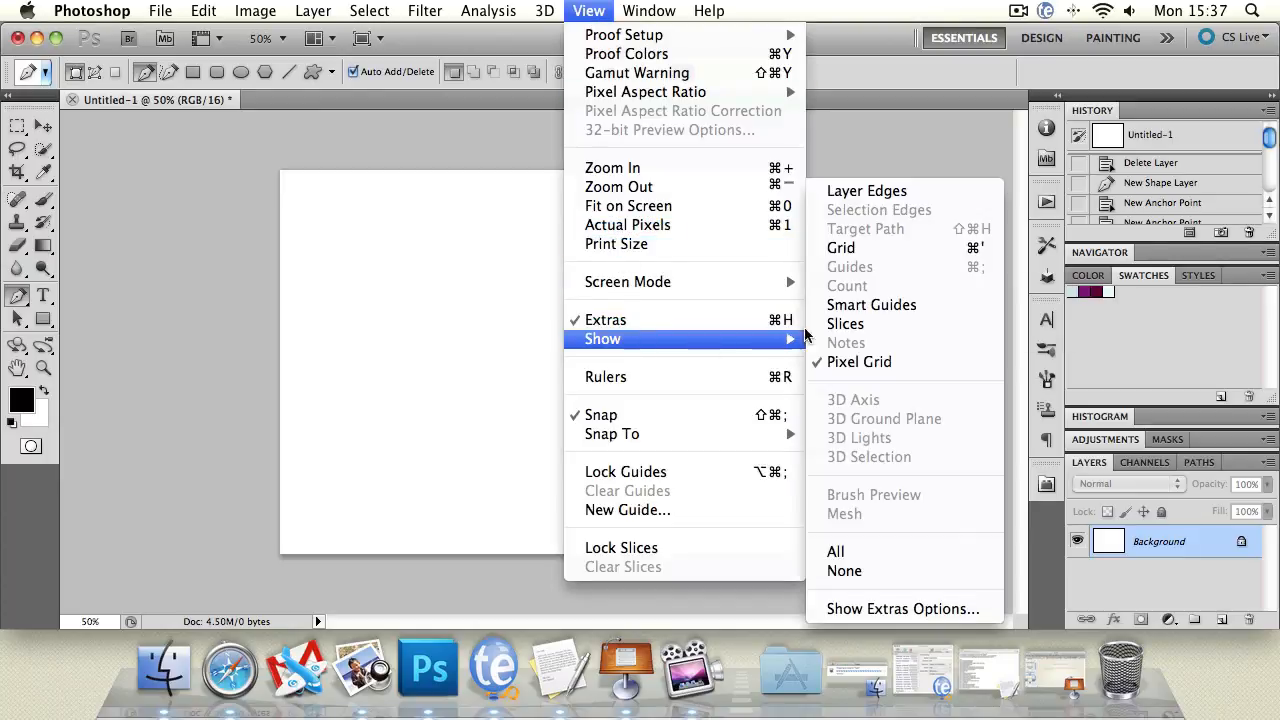
click(893, 246)
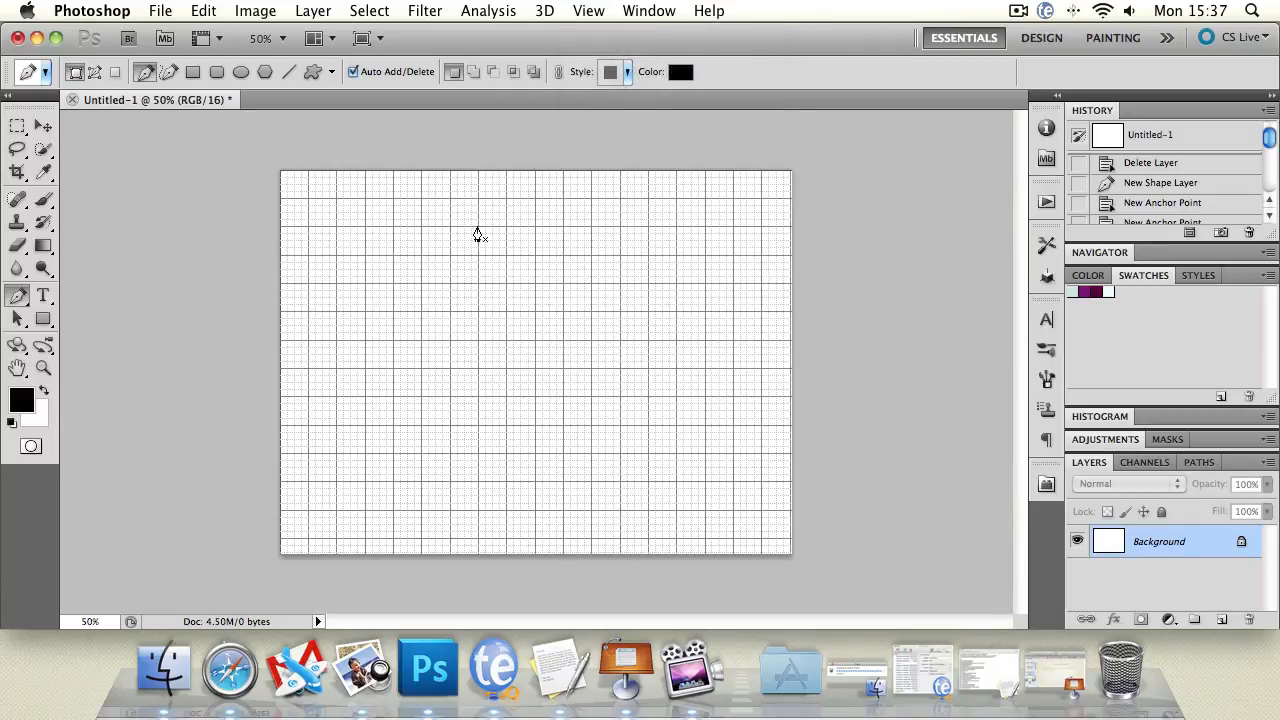
Zoom the grid view in to 400% and pan to another area of the grid.
click(43, 367)
click(389, 335)
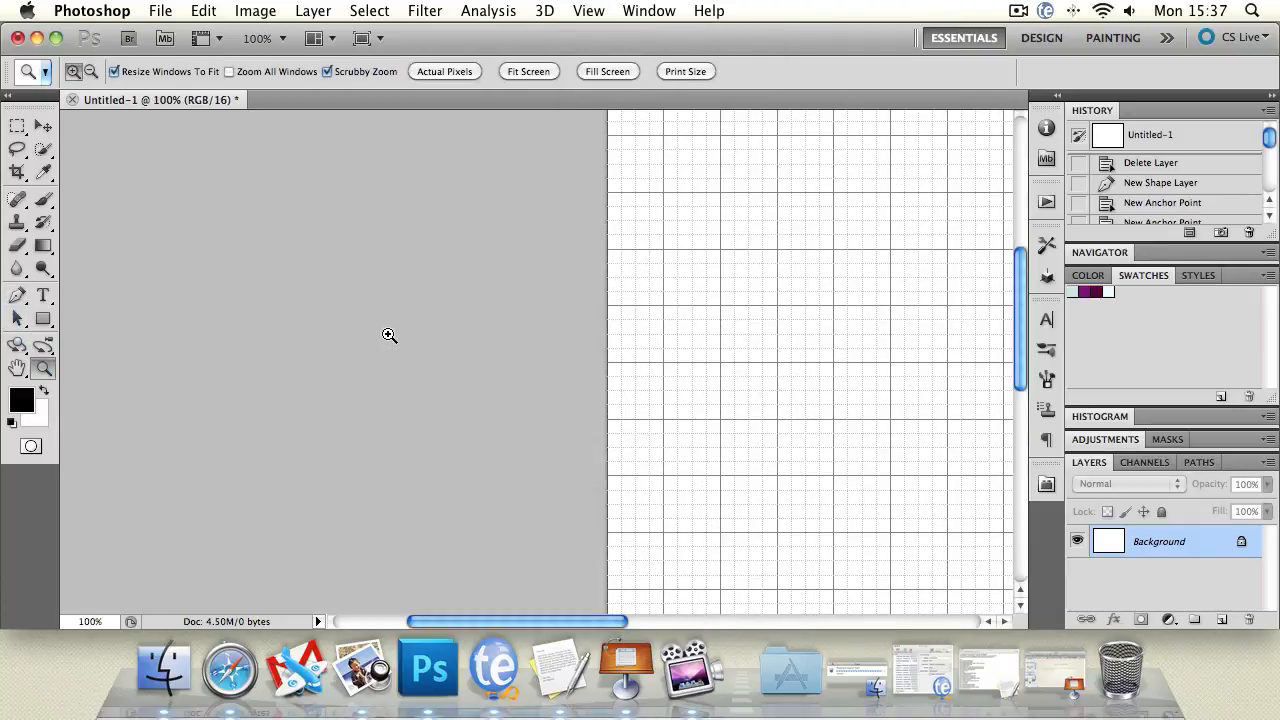
click(862, 337)
click(780, 313)
click(461, 285)
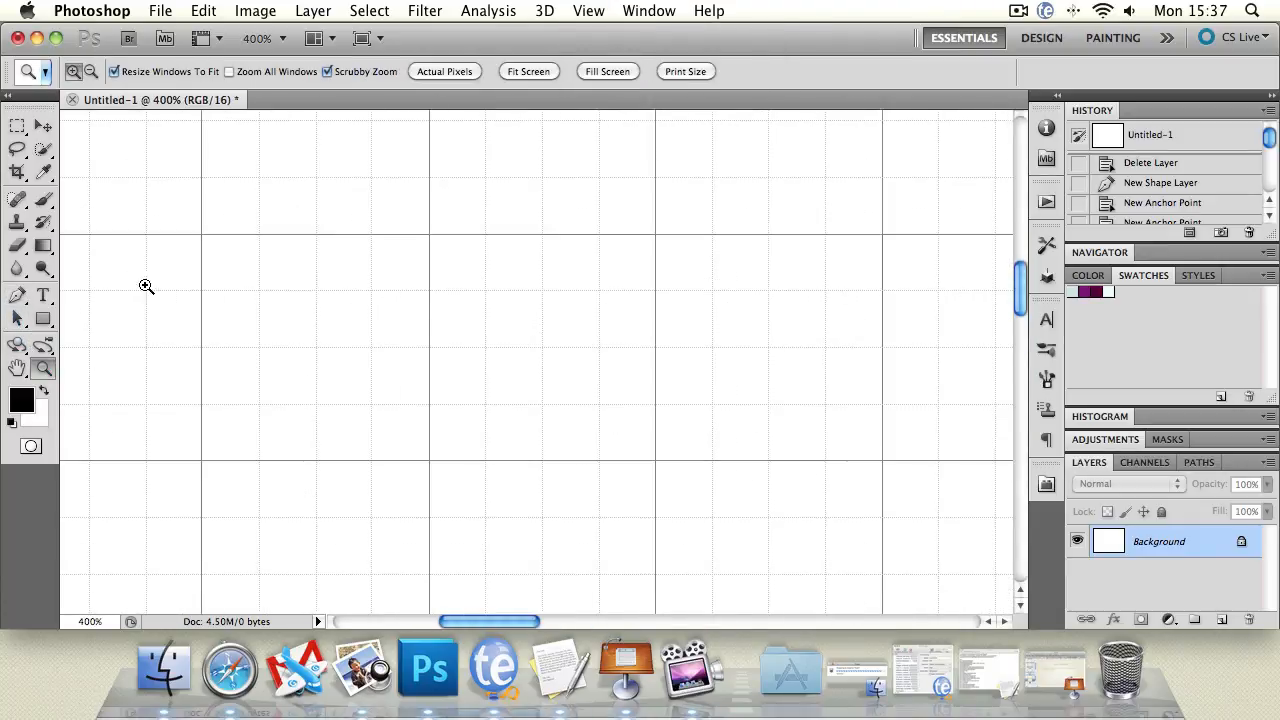
click(17, 368)
drag(482, 340, 414, 379)
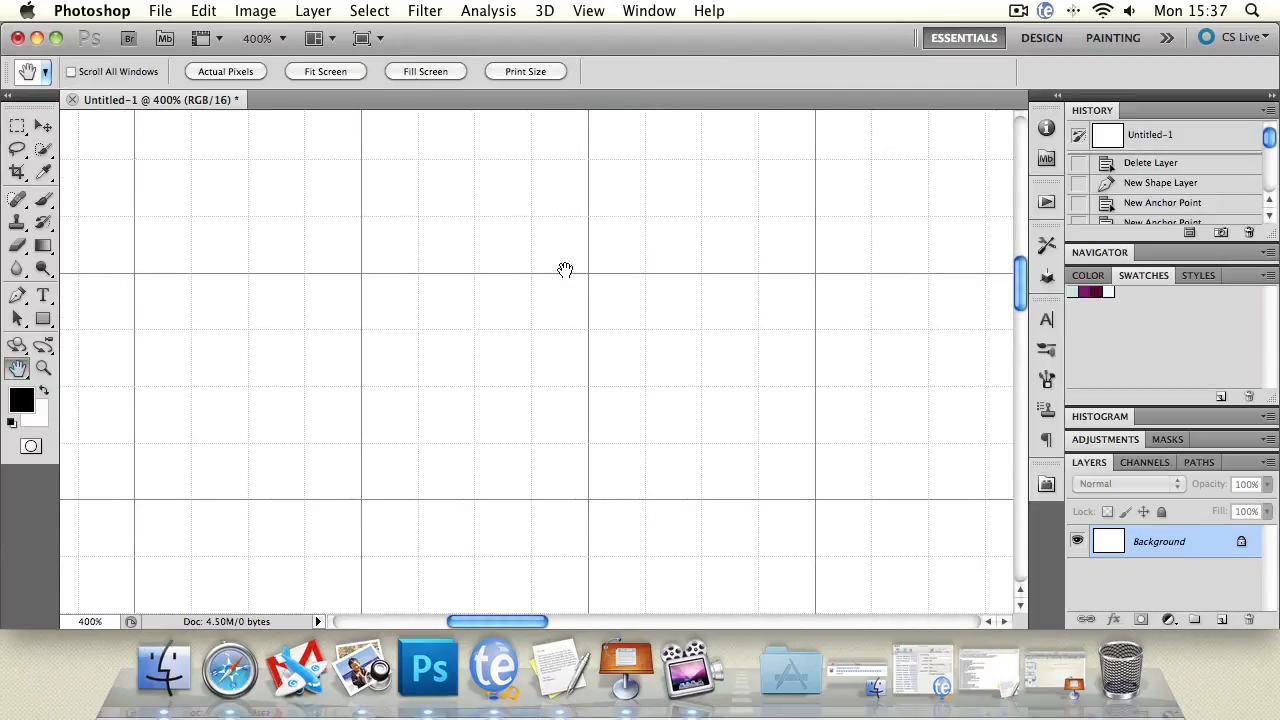
With the Pen tool active, verify View > Snap To > Grid is enabled.
click(17, 296)
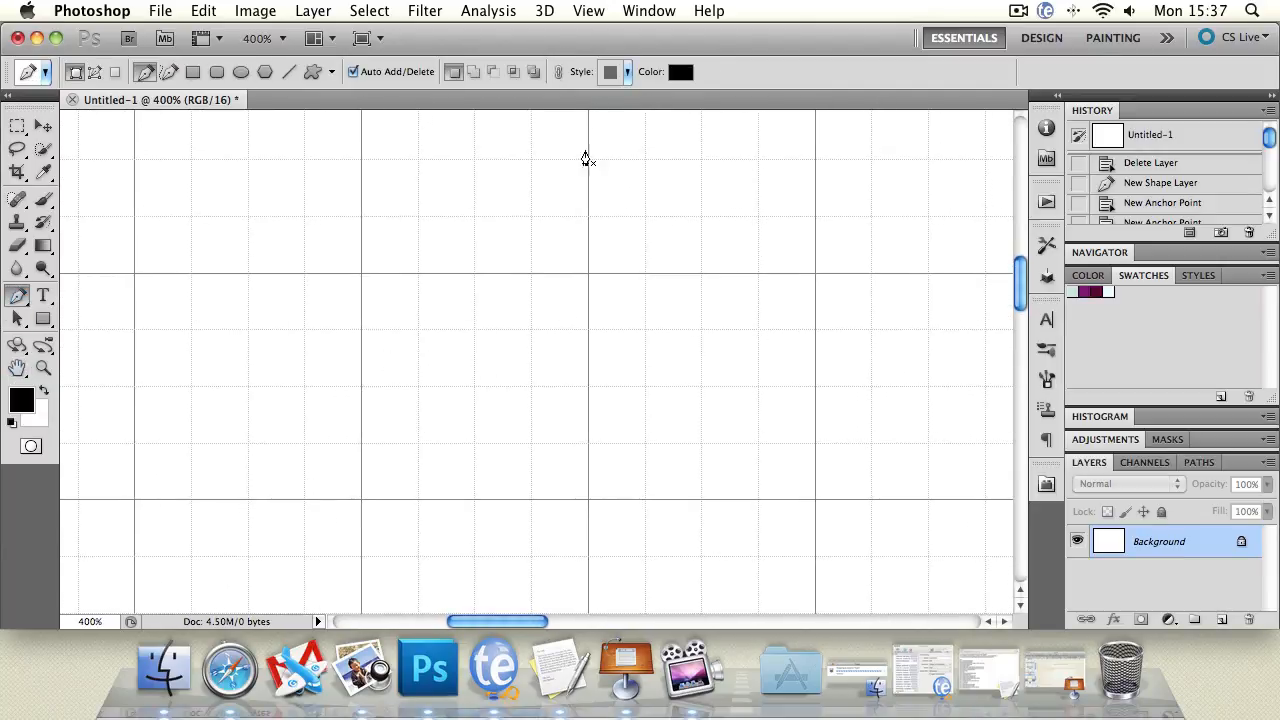
click(606, 9)
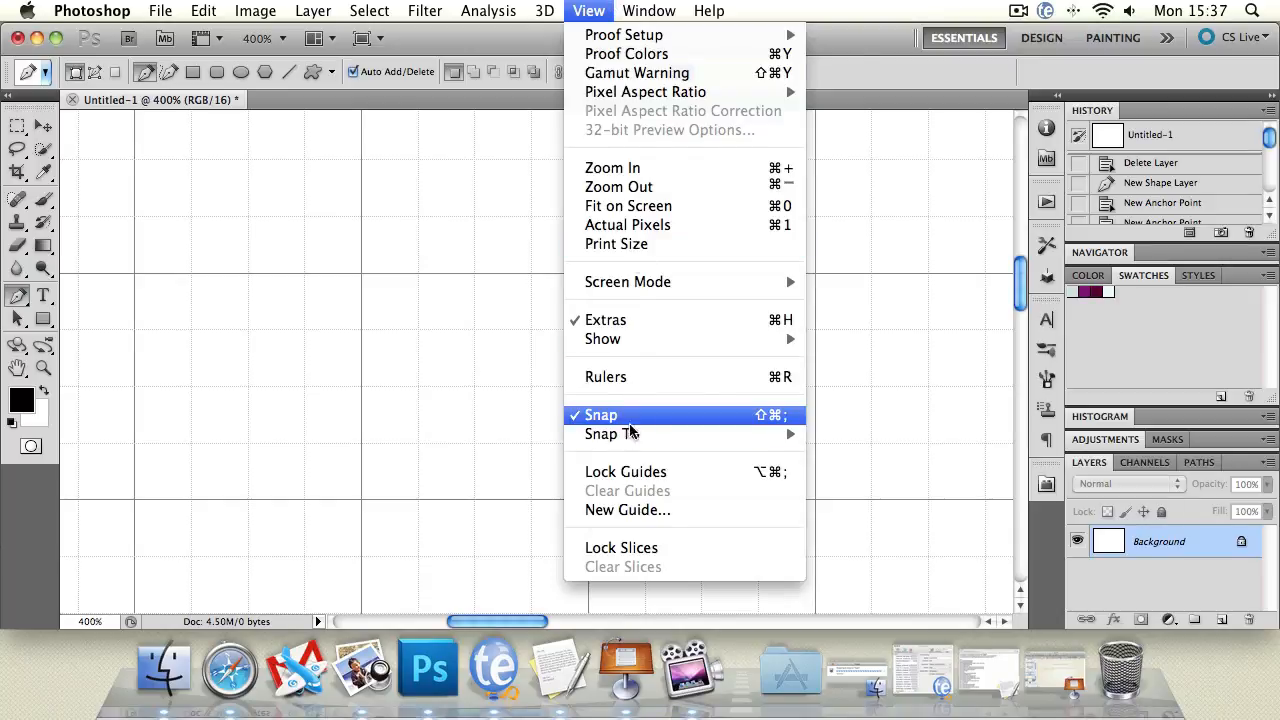
mouse_move(631, 437)
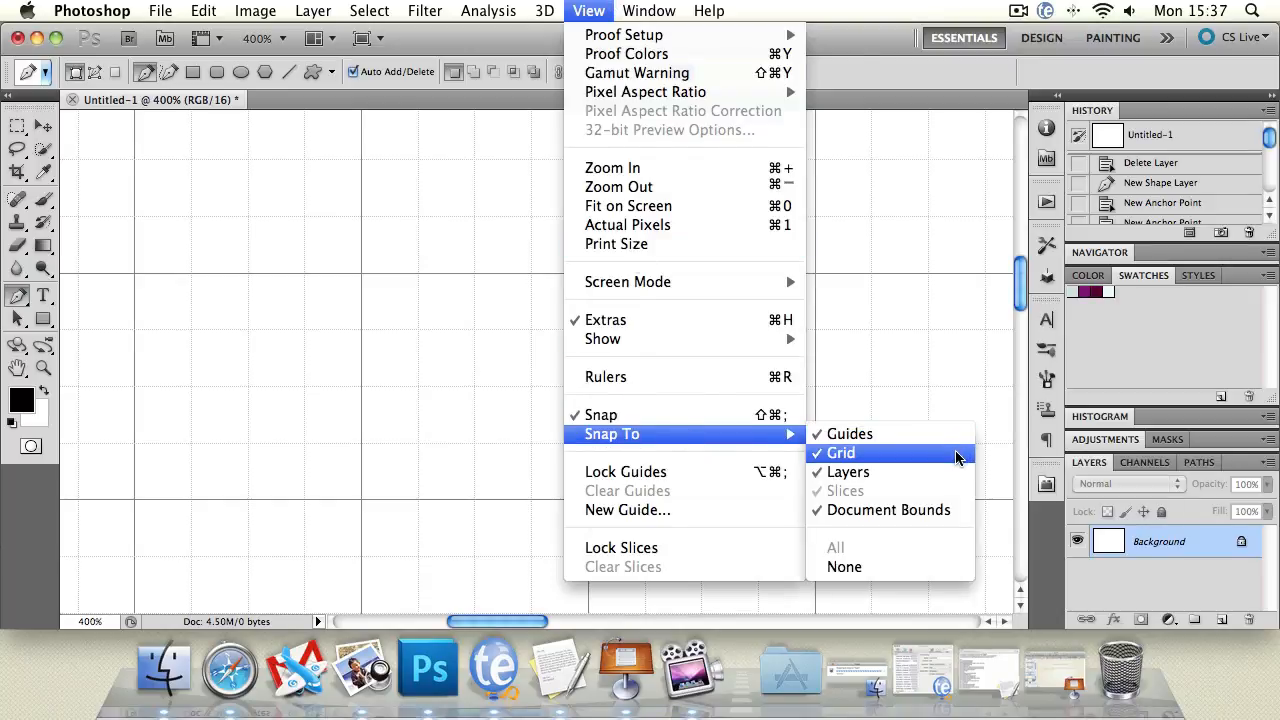
click(531, 44)
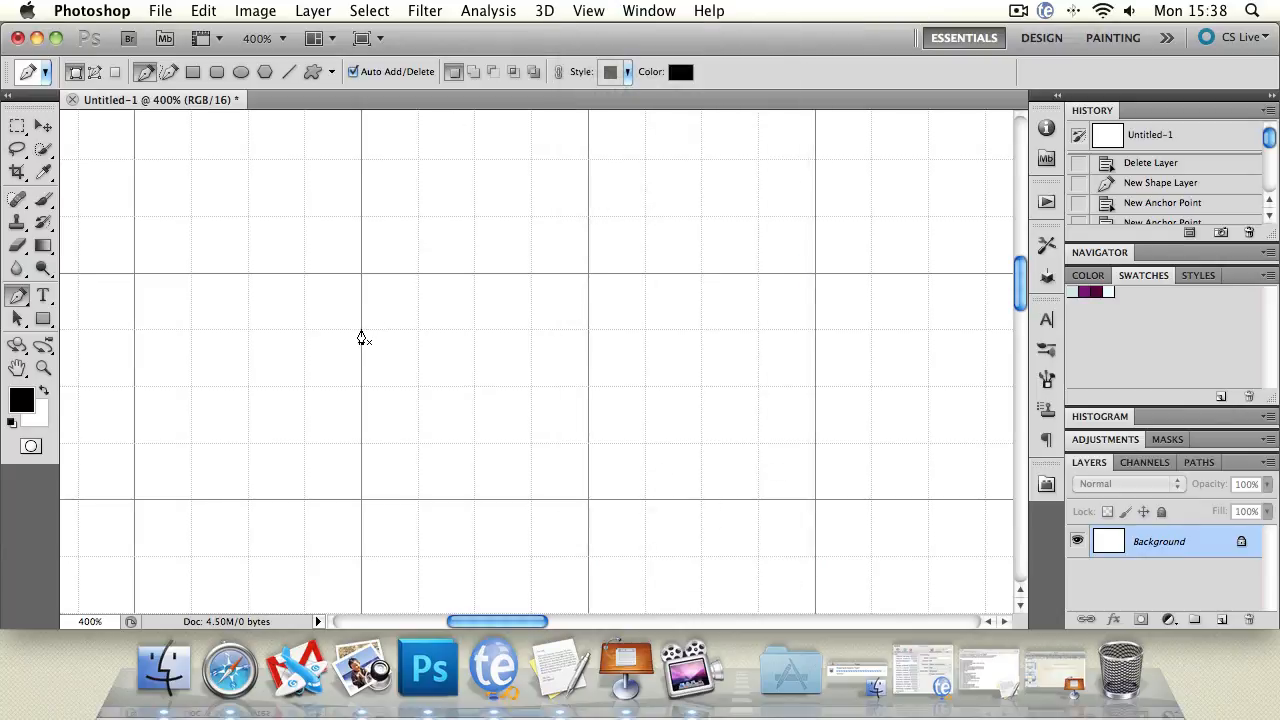
Pen a closed rounded square on grid intersections, curving all four corners, then deselect its path.
click(362, 331)
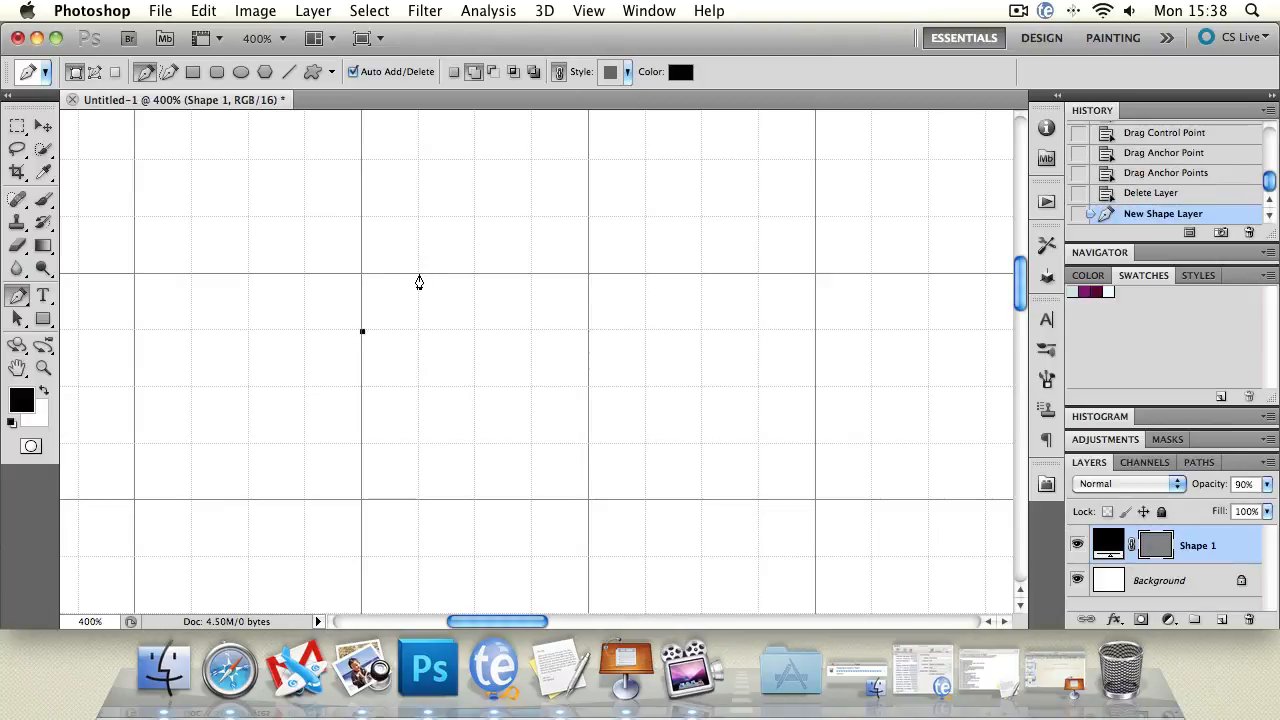
drag(418, 274, 471, 277)
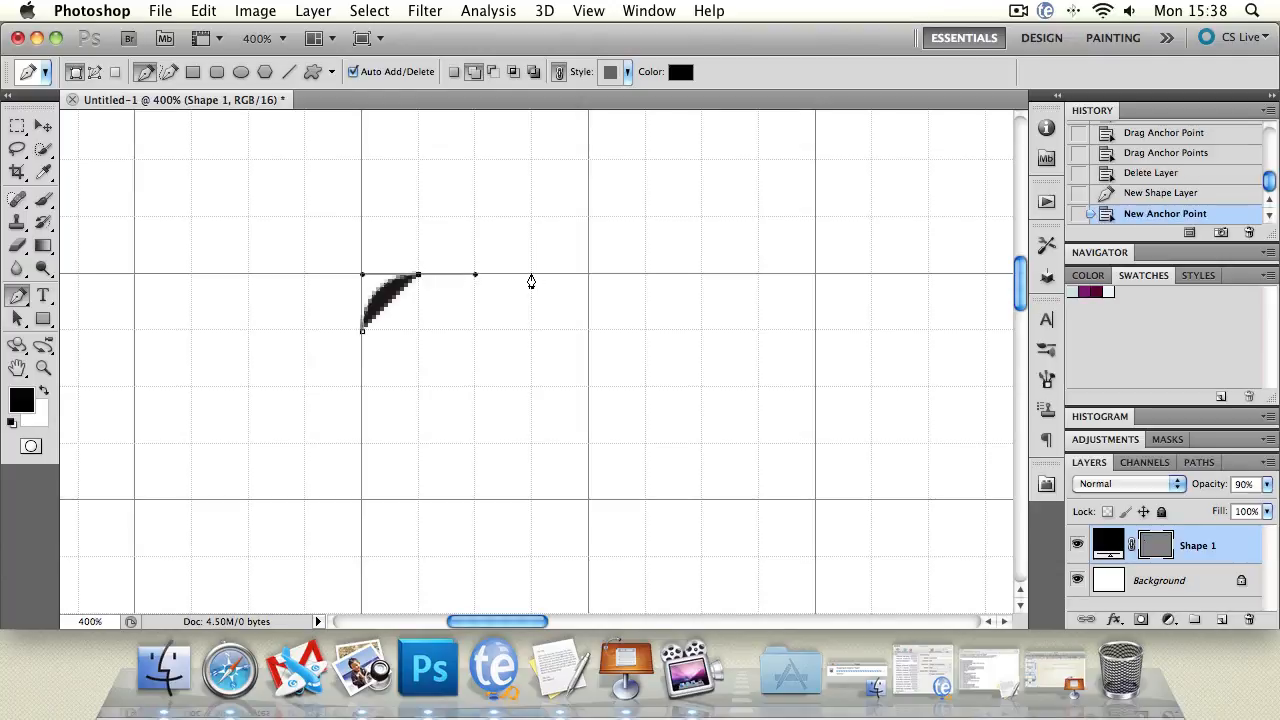
click(532, 275)
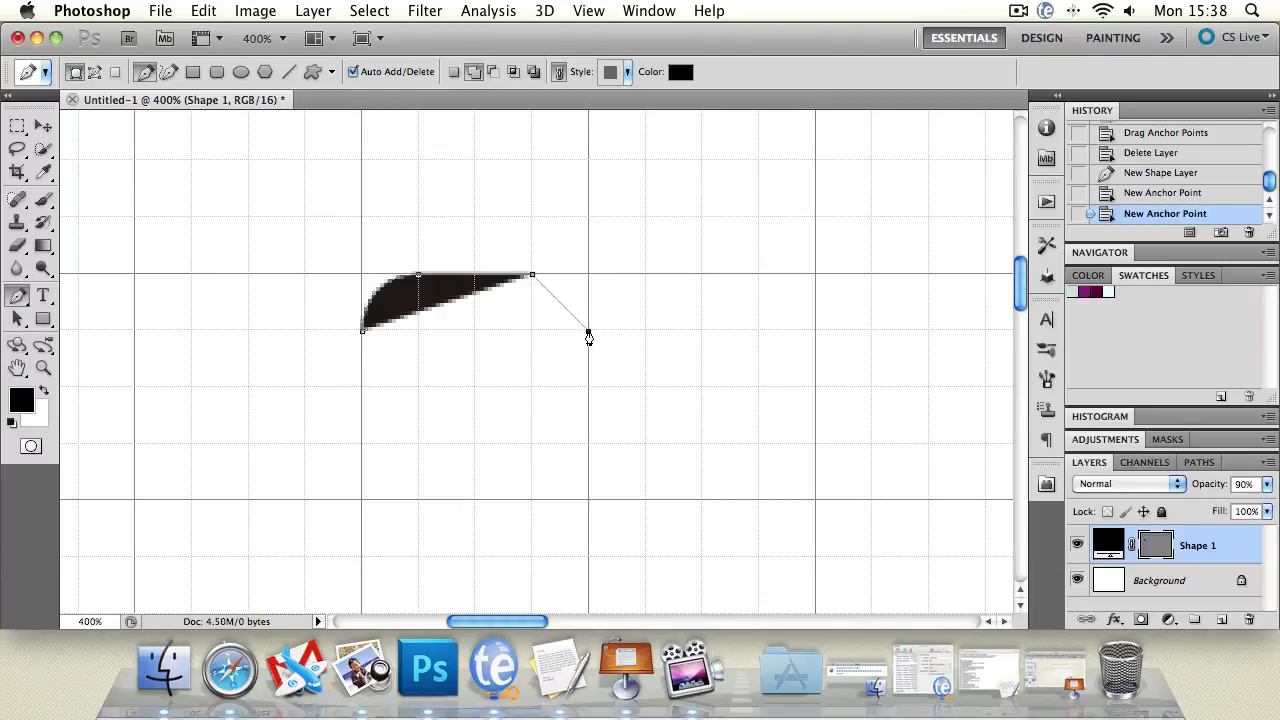
drag(583, 332, 588, 392)
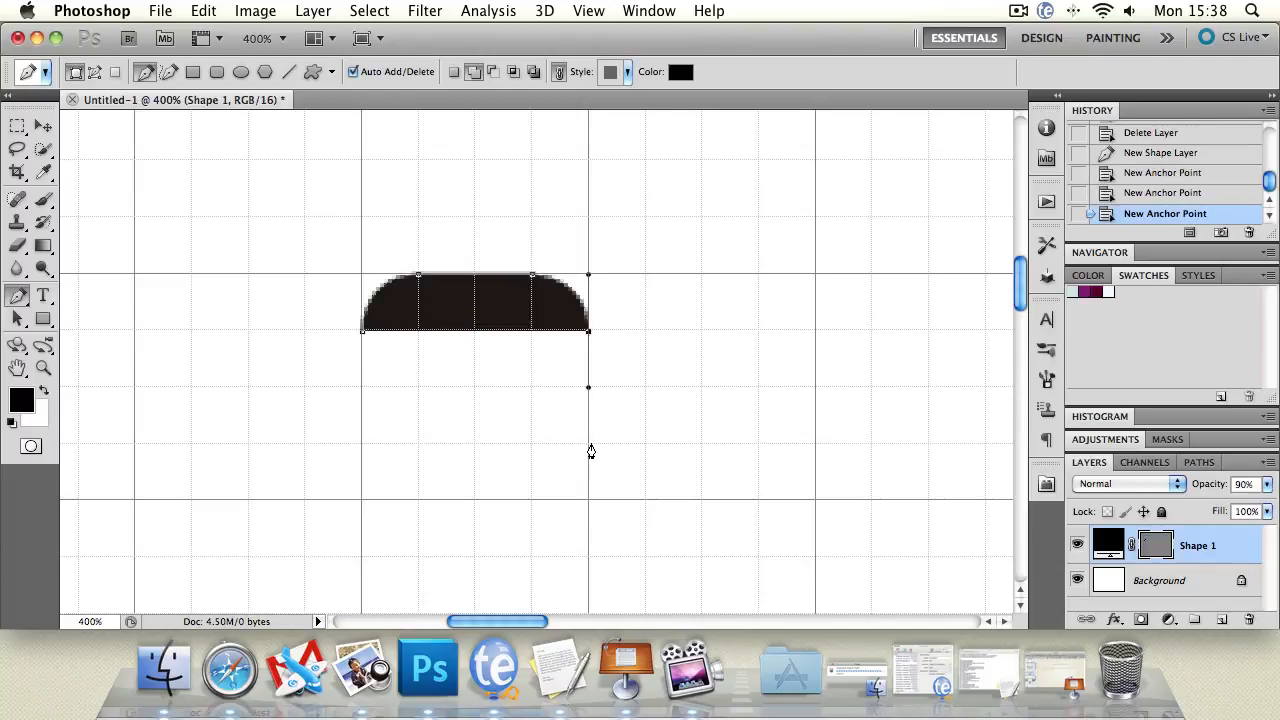
click(588, 447)
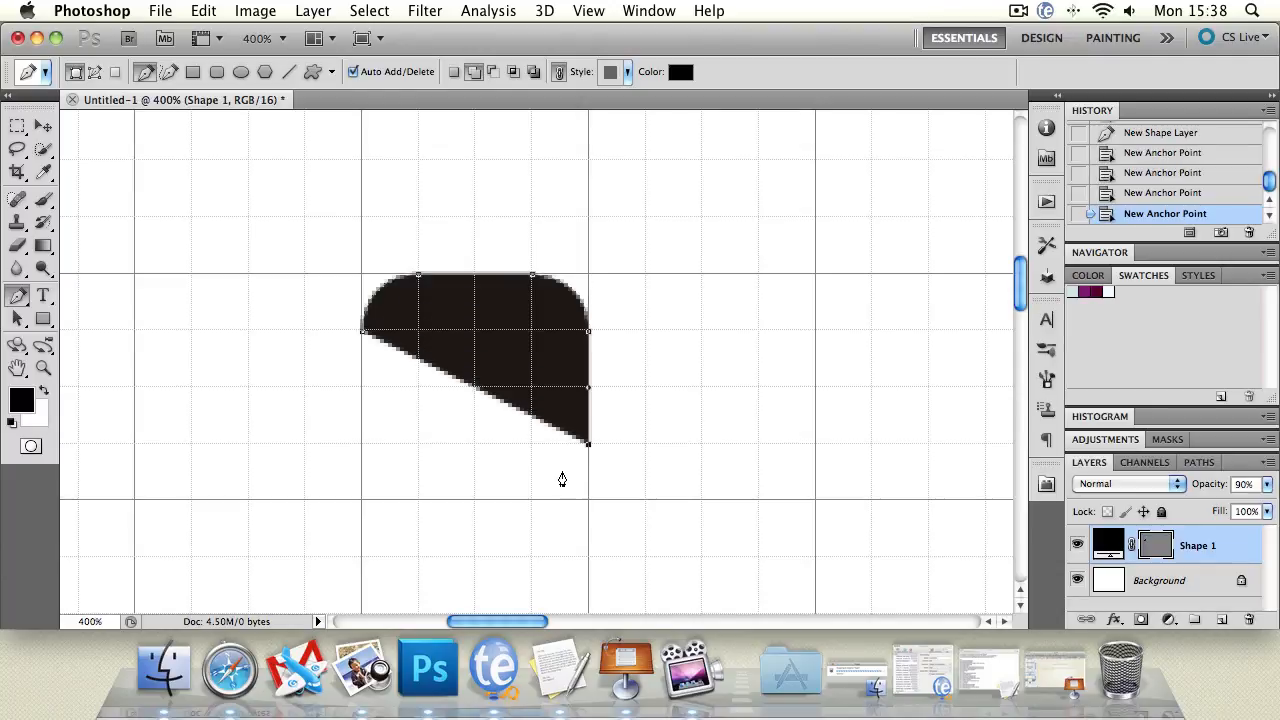
drag(532, 501, 481, 504)
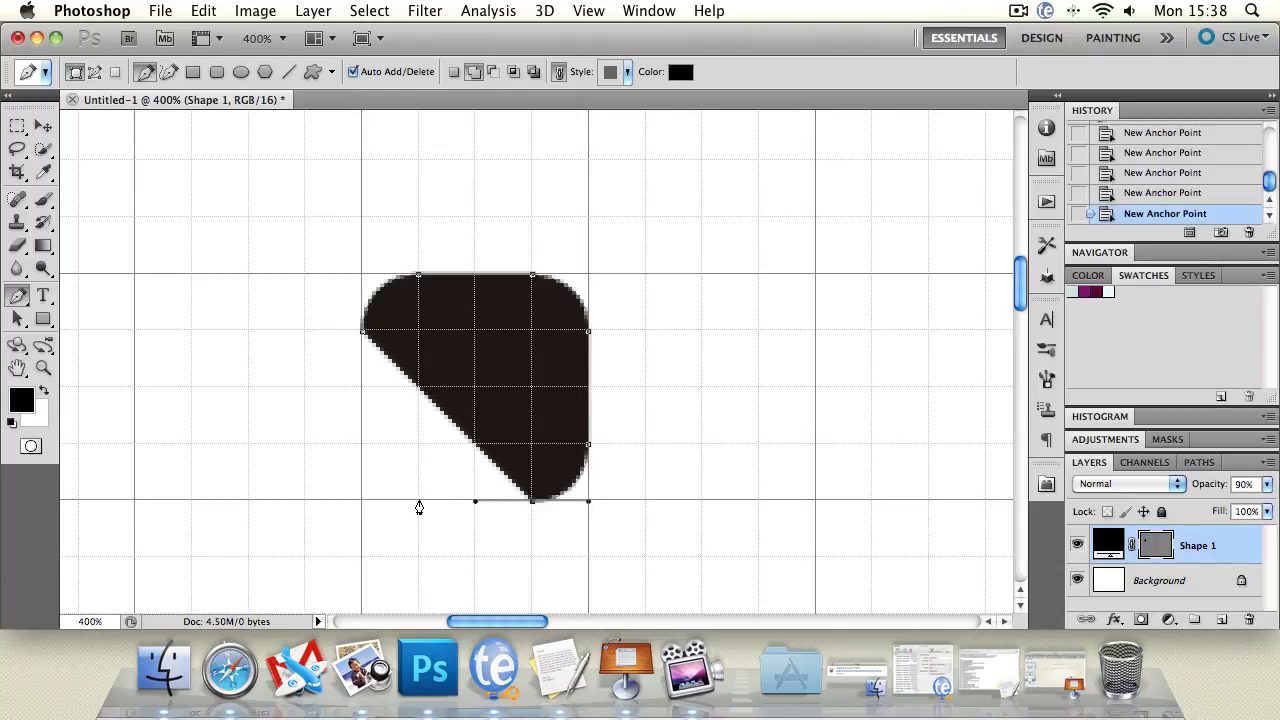
click(418, 501)
drag(362, 444, 360, 400)
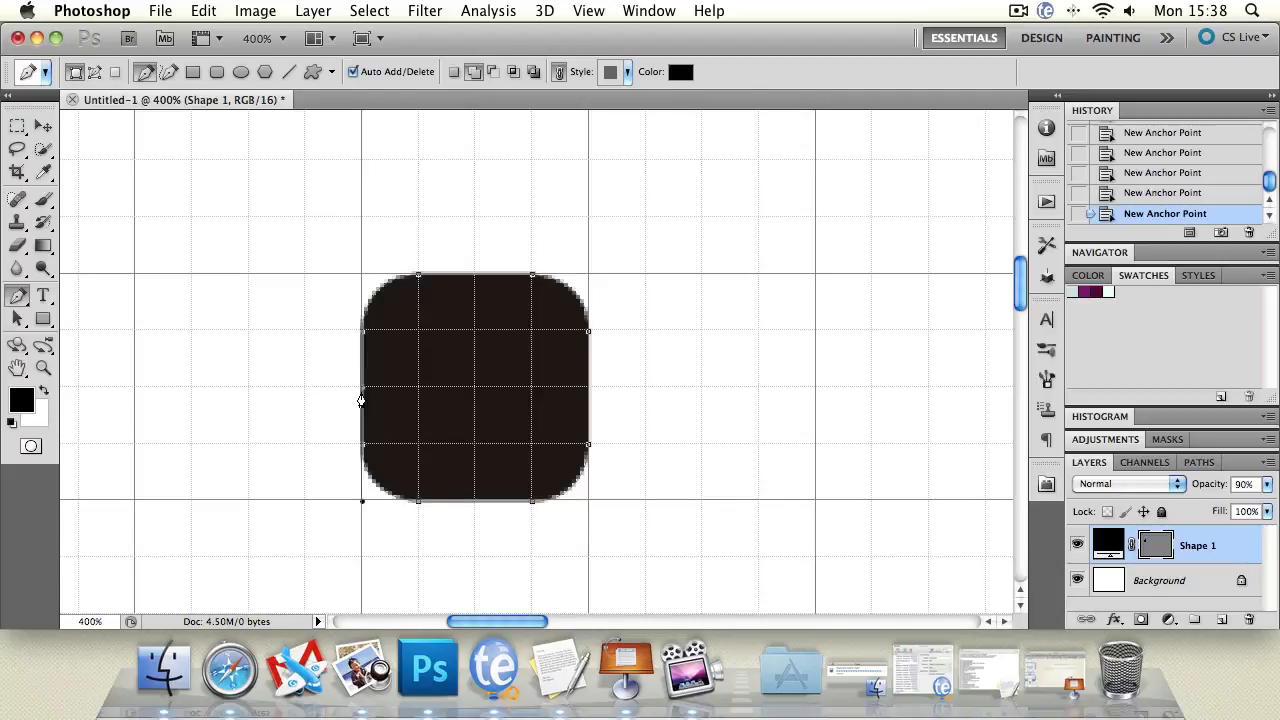
click(366, 336)
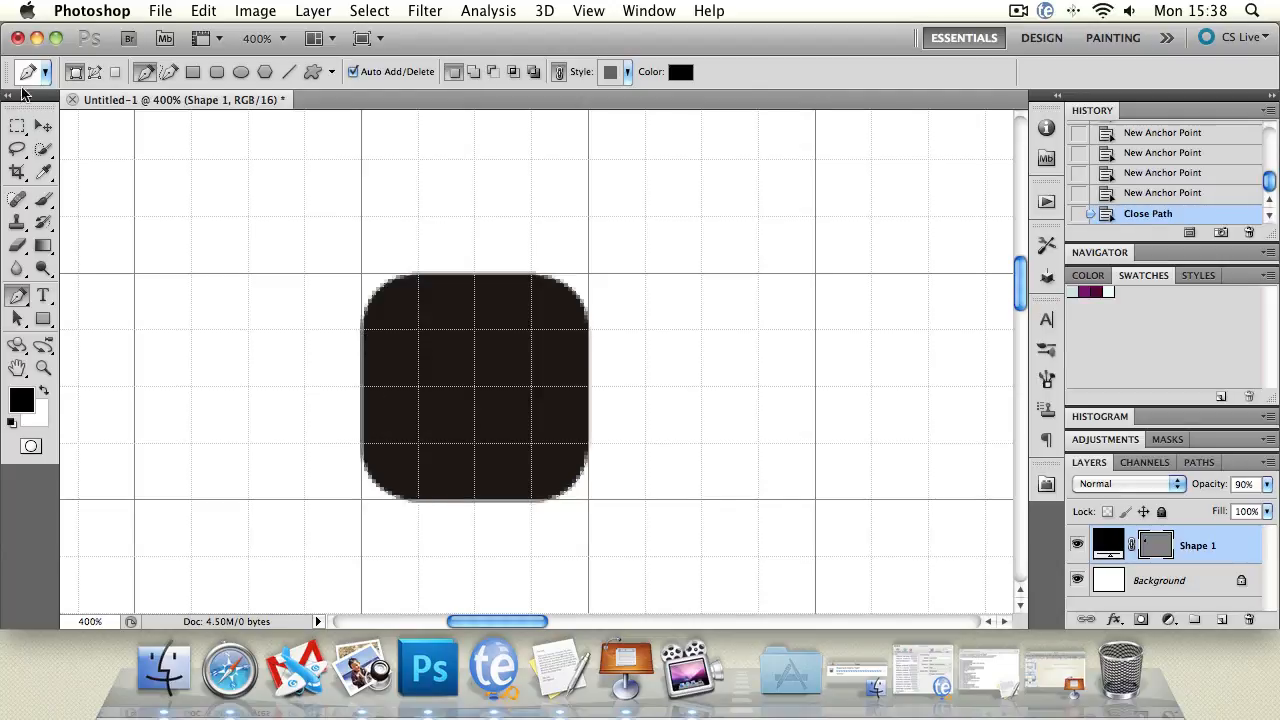
click(38, 124)
click(237, 331)
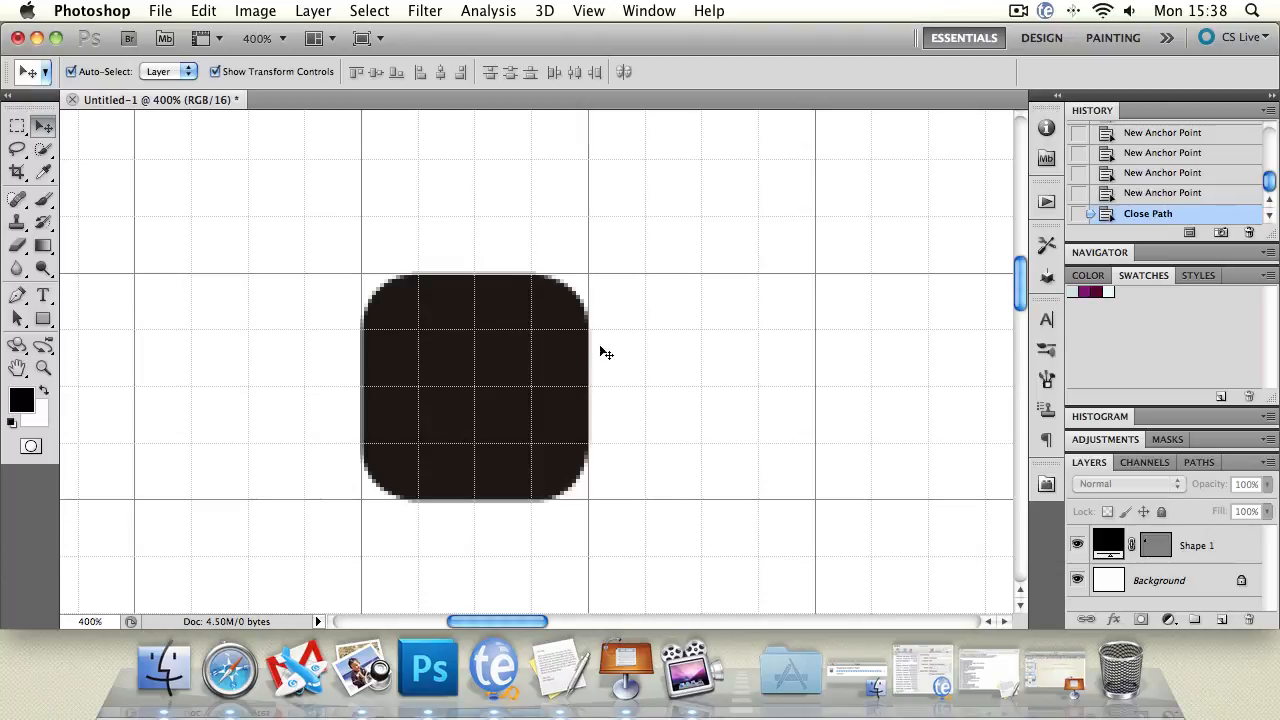
View the canvas at 100%, then turn View > Extras off and back on to preview the rounded square without the grid.
double_click(42, 369)
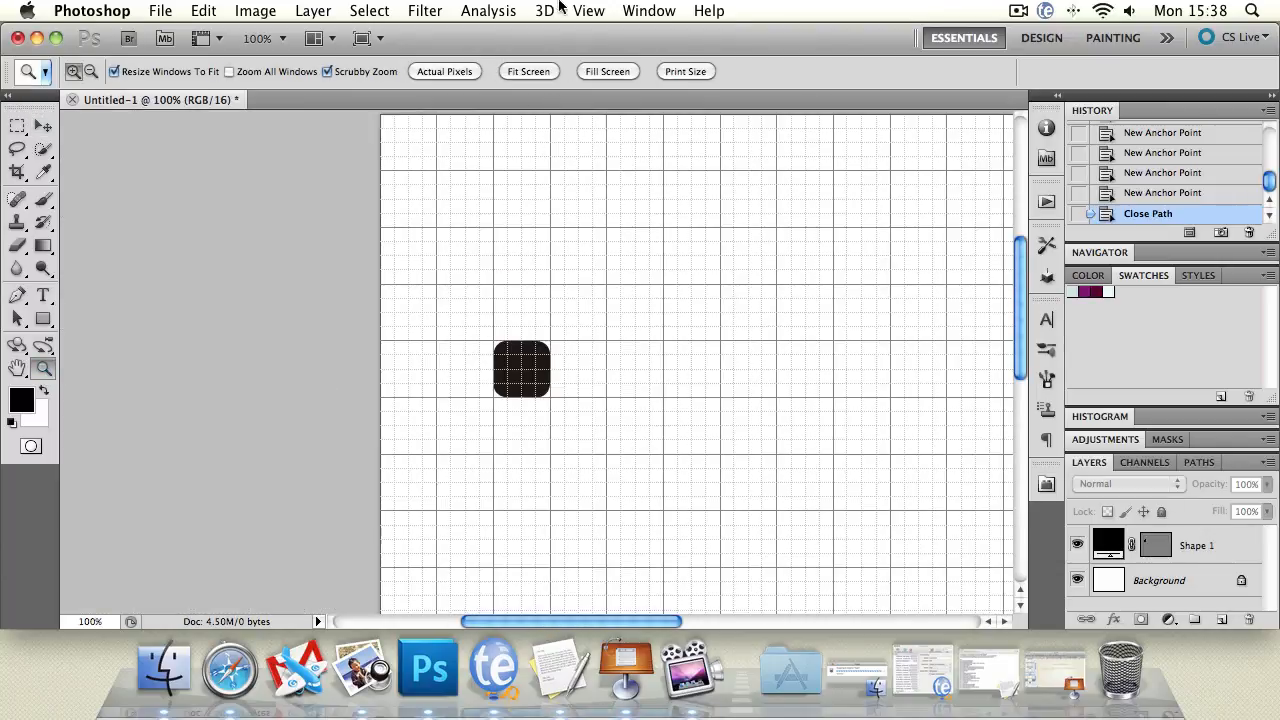
click(588, 10)
mouse_move(677, 344)
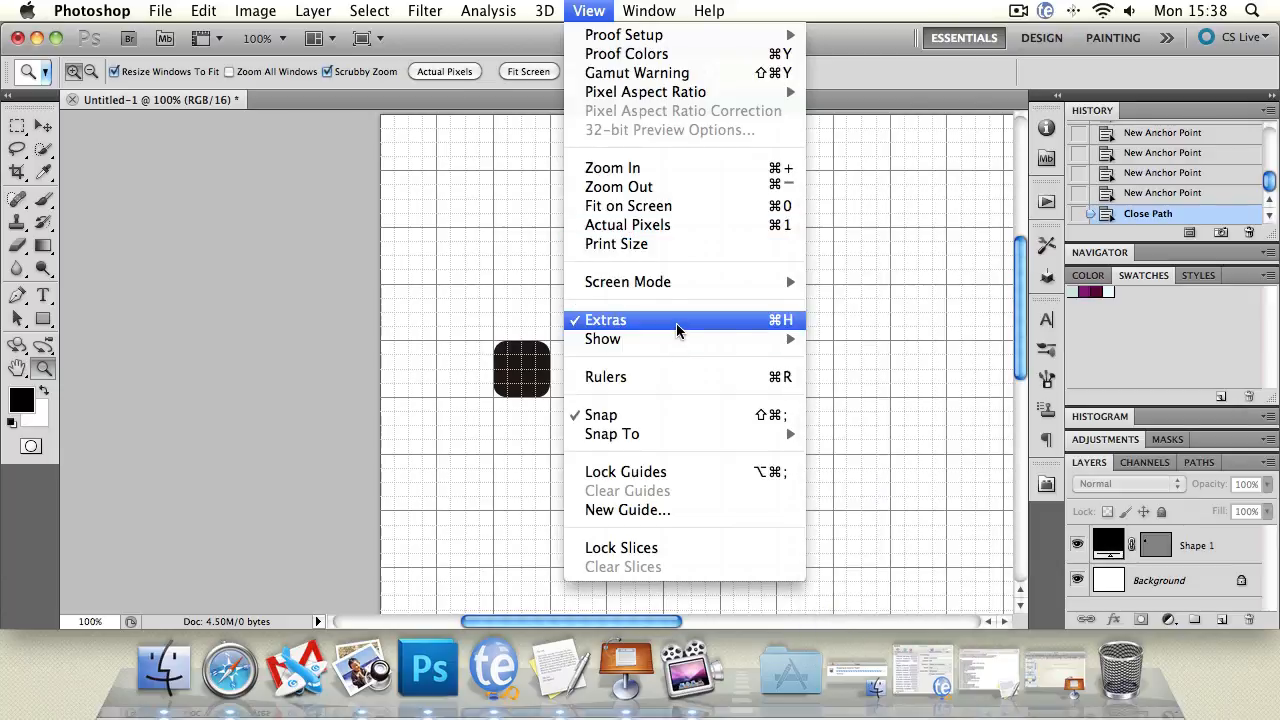
click(677, 321)
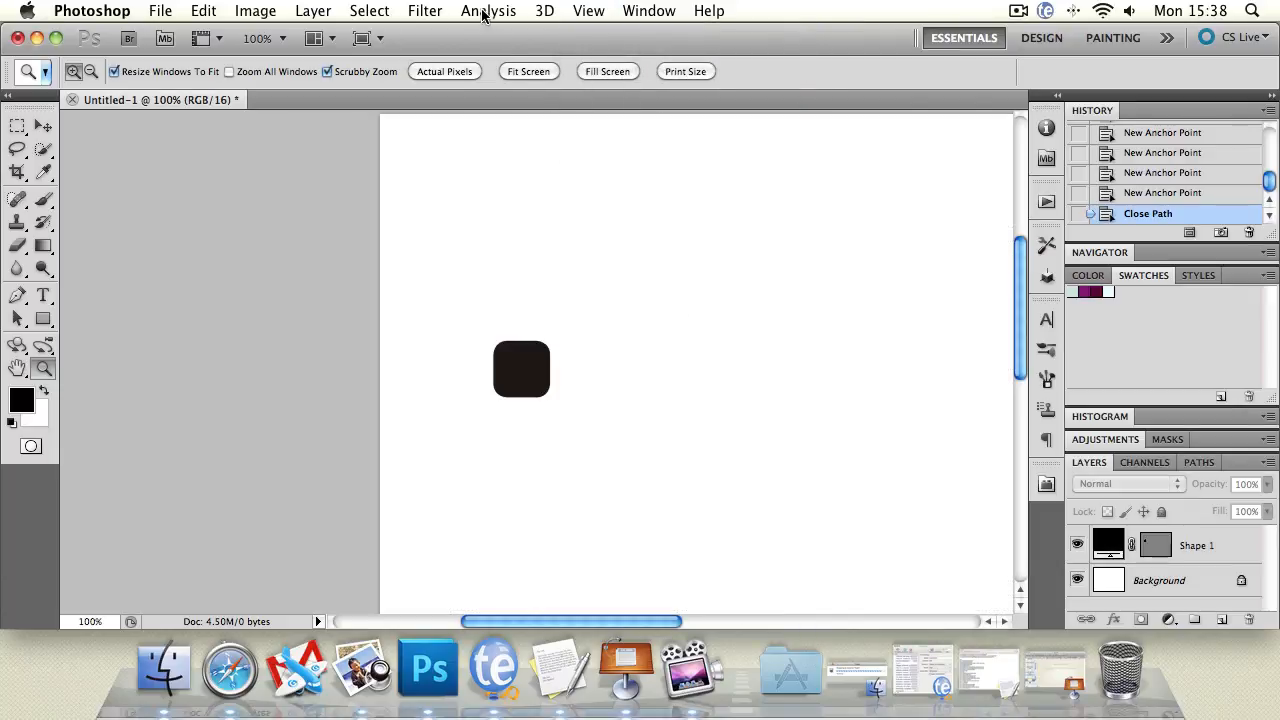
click(588, 11)
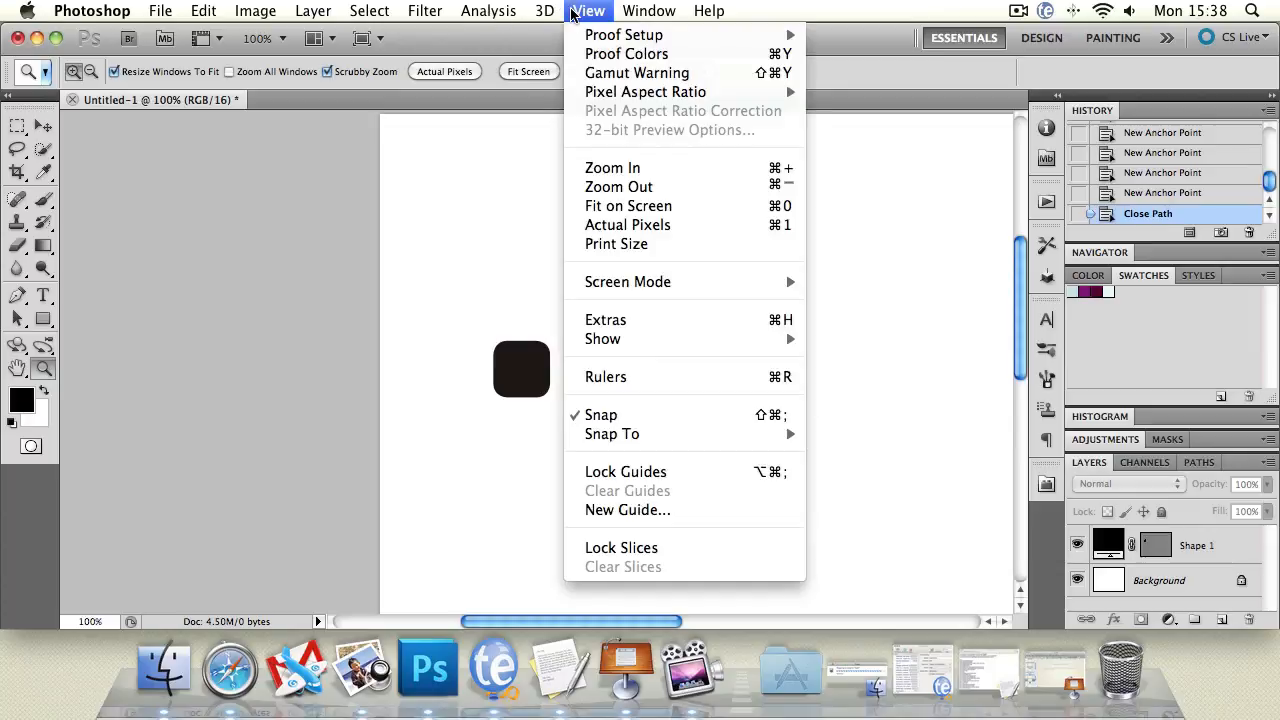
click(628, 330)
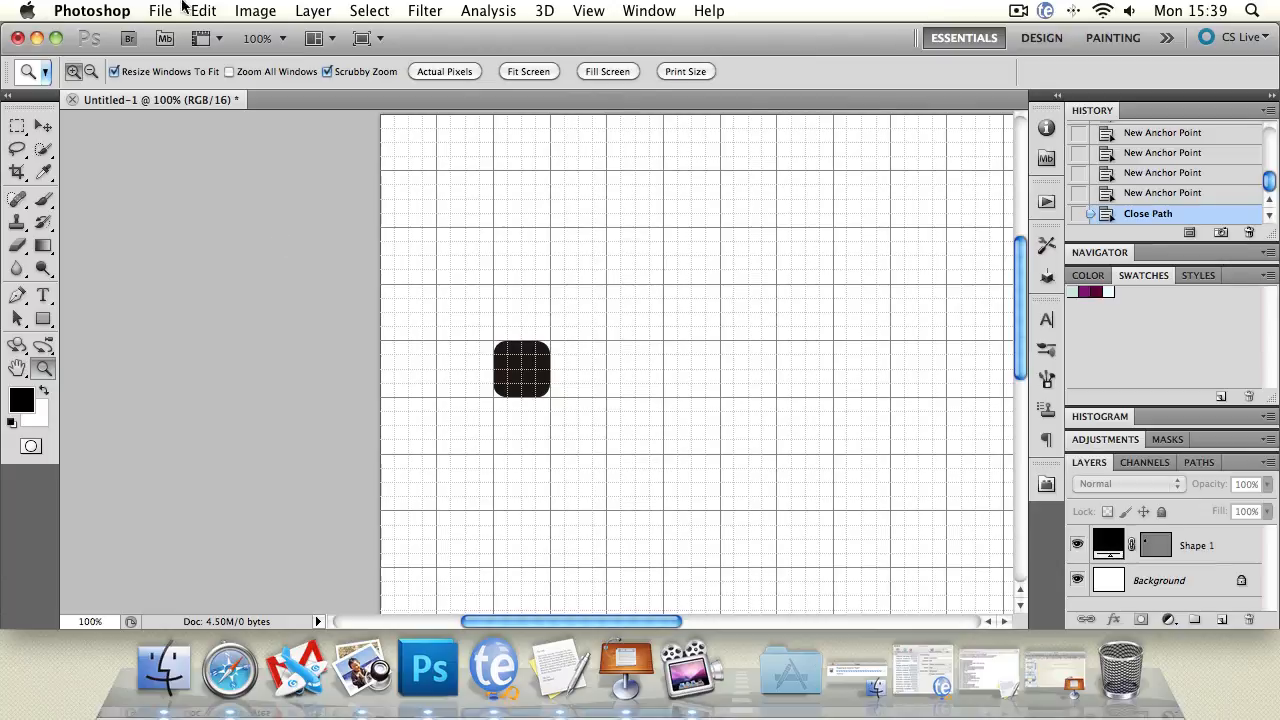
click(99, 8)
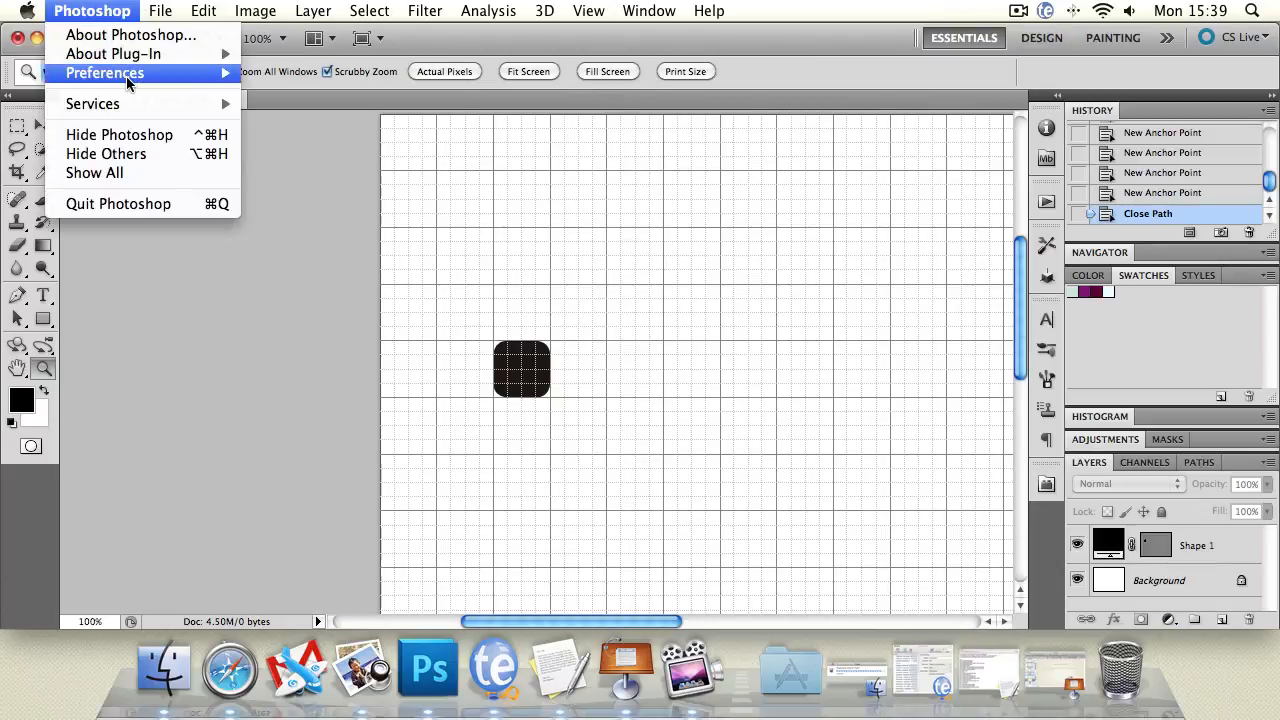
mouse_move(128, 82)
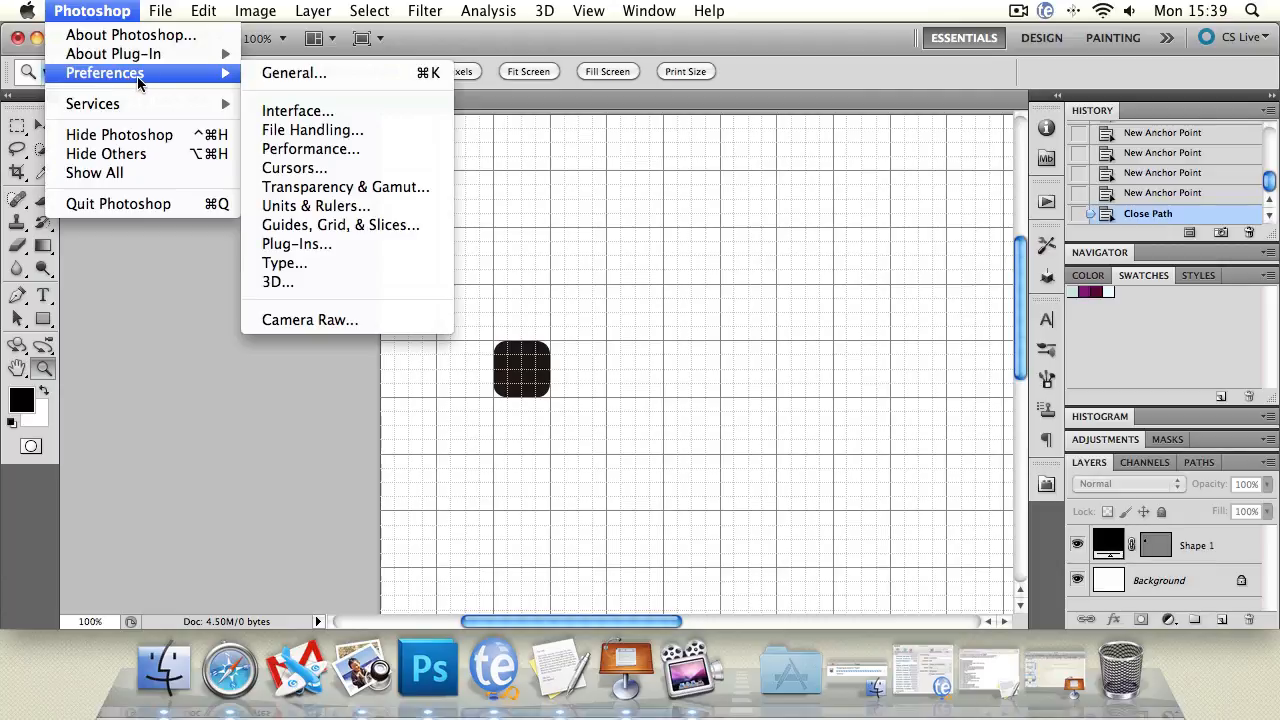
click(374, 228)
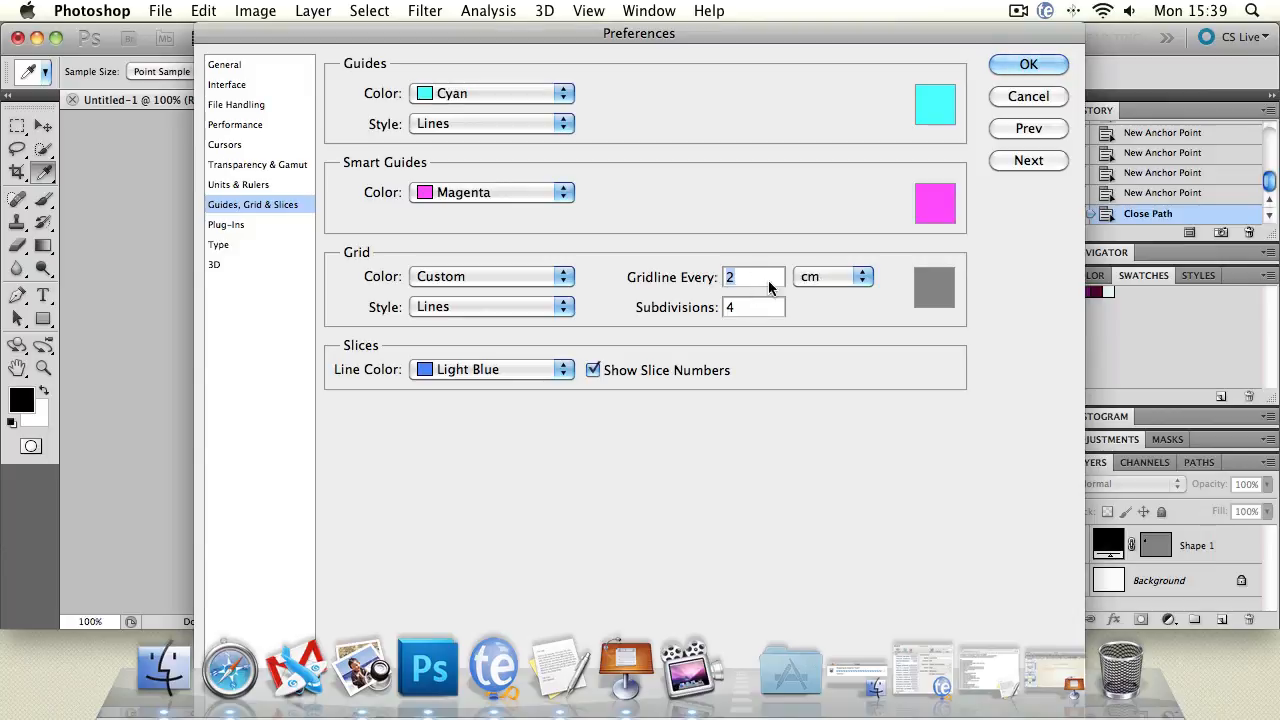
click(1010, 97)
key(z)
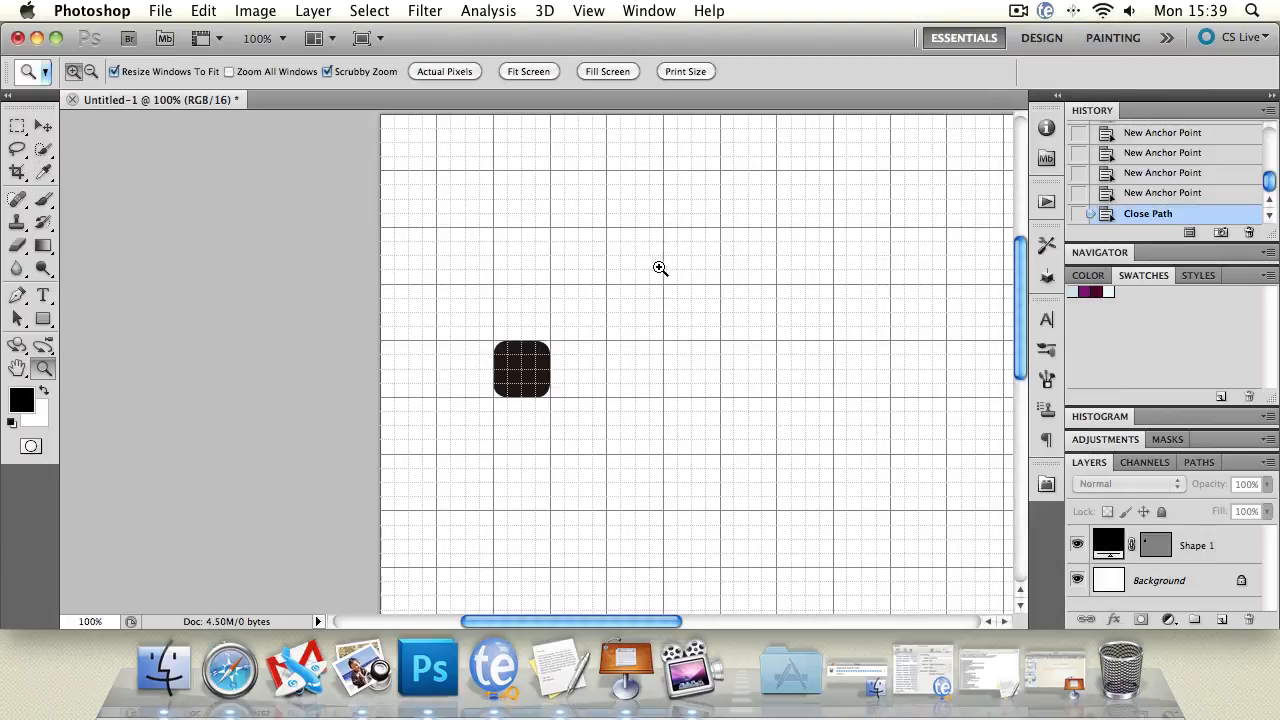